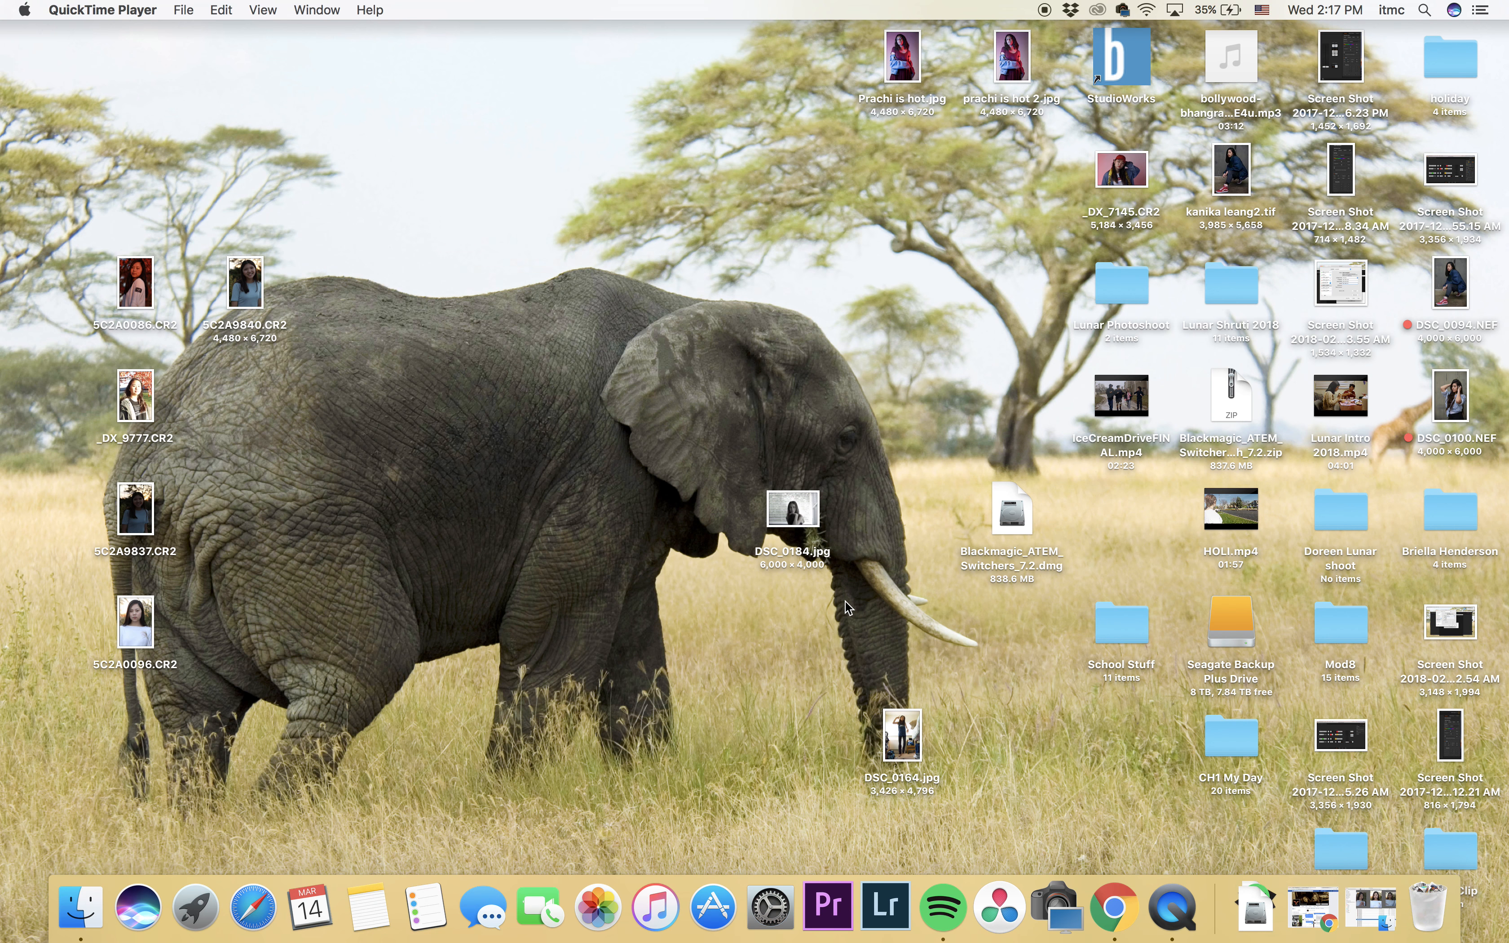
- Launch Adobe Lightroom and opt to use a different catalog in place of the missing one
key("super+space")
type("light")
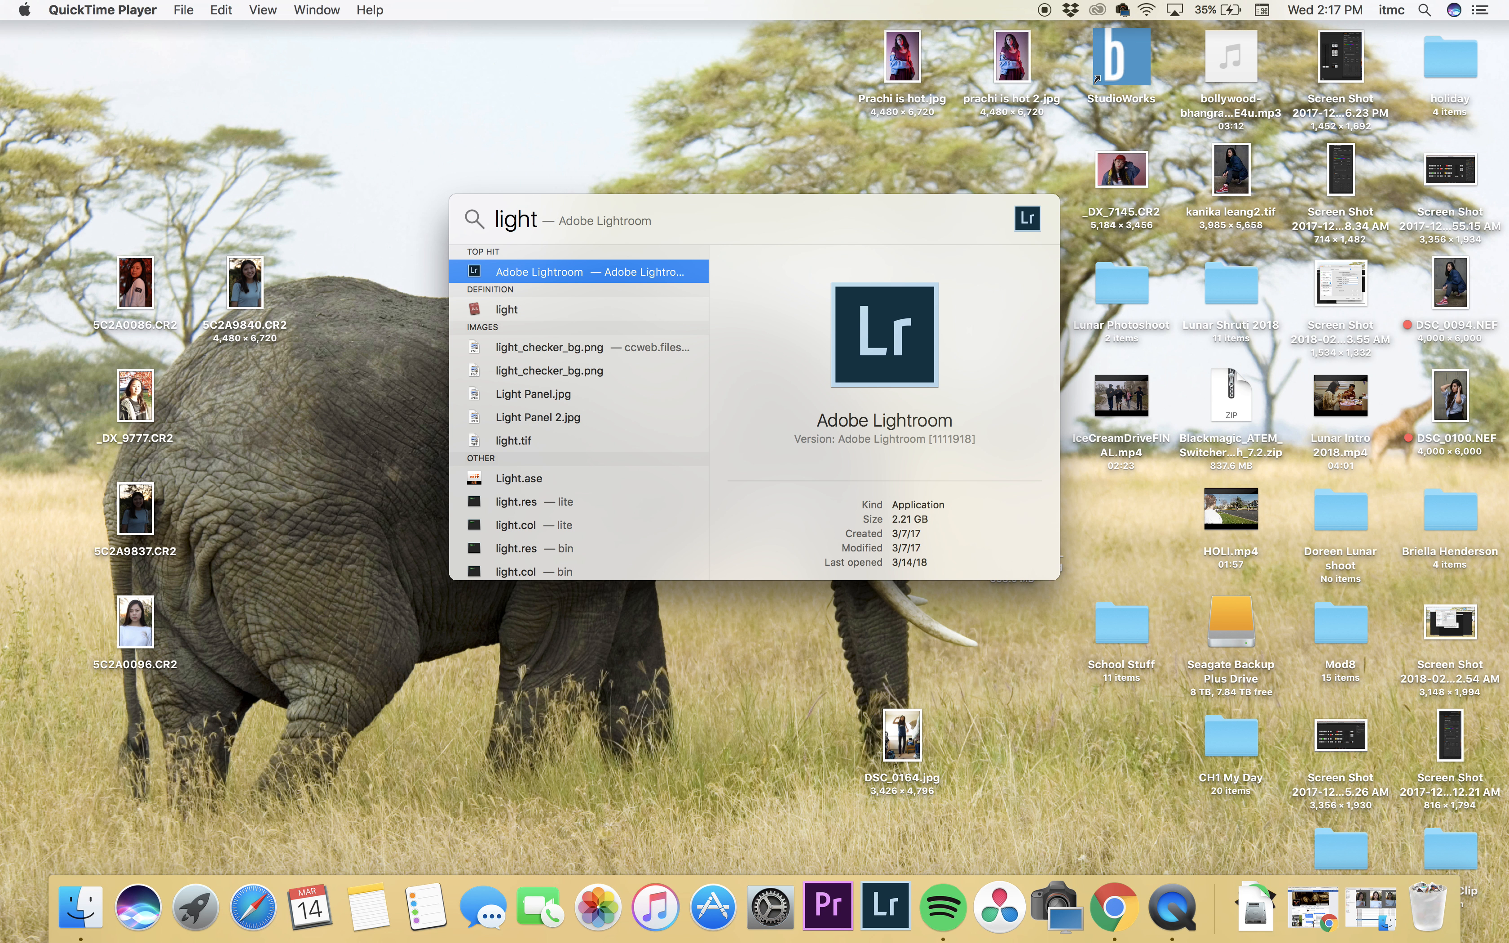
key("Return")
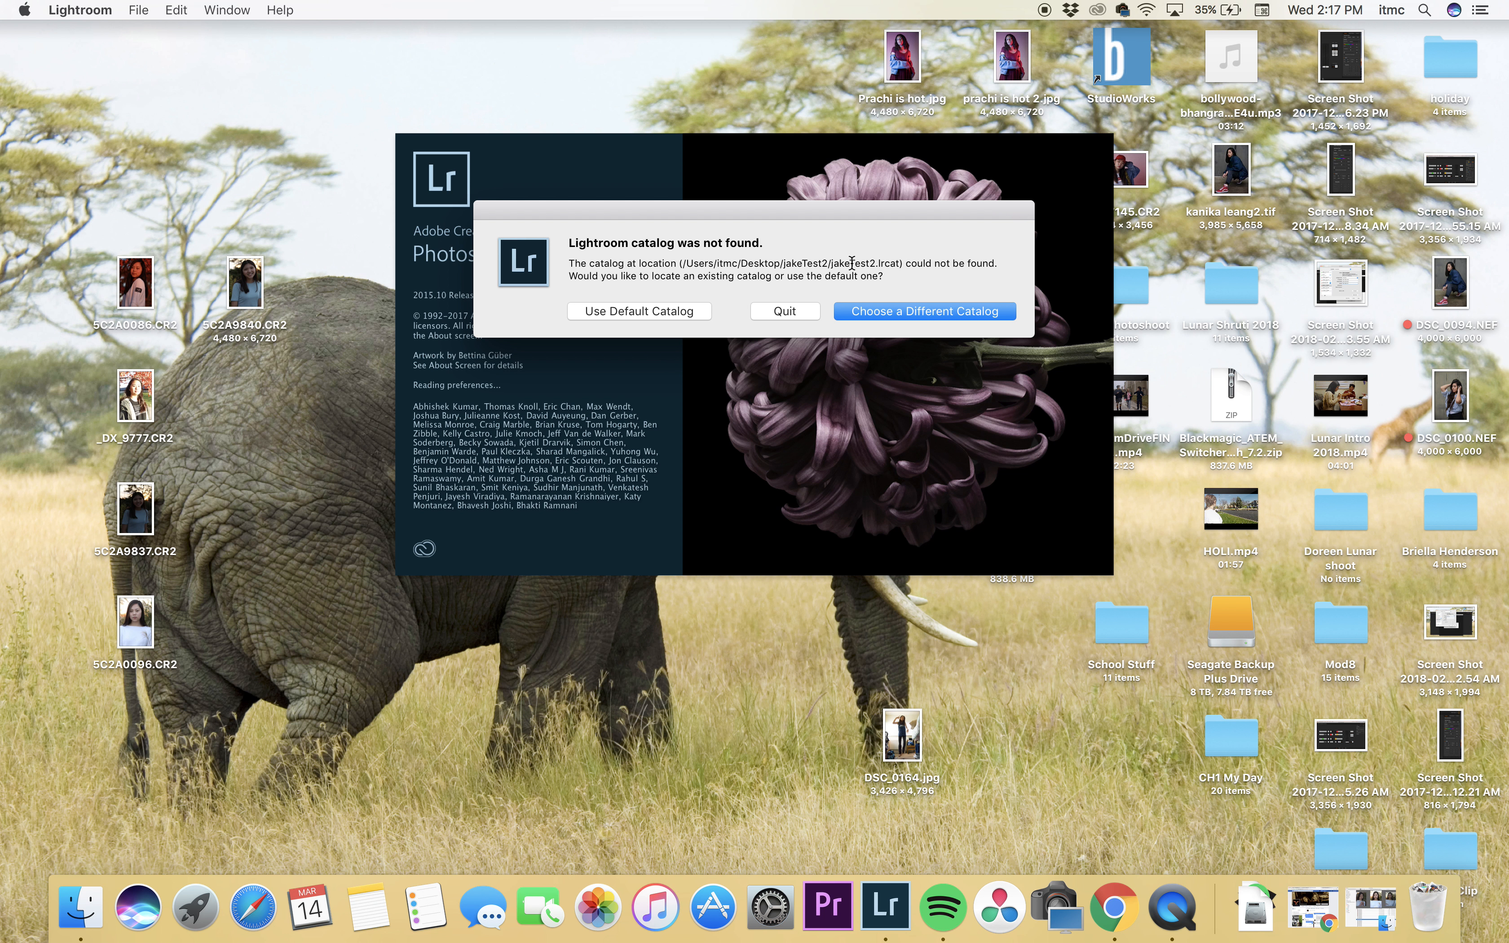
left_click(909, 311)
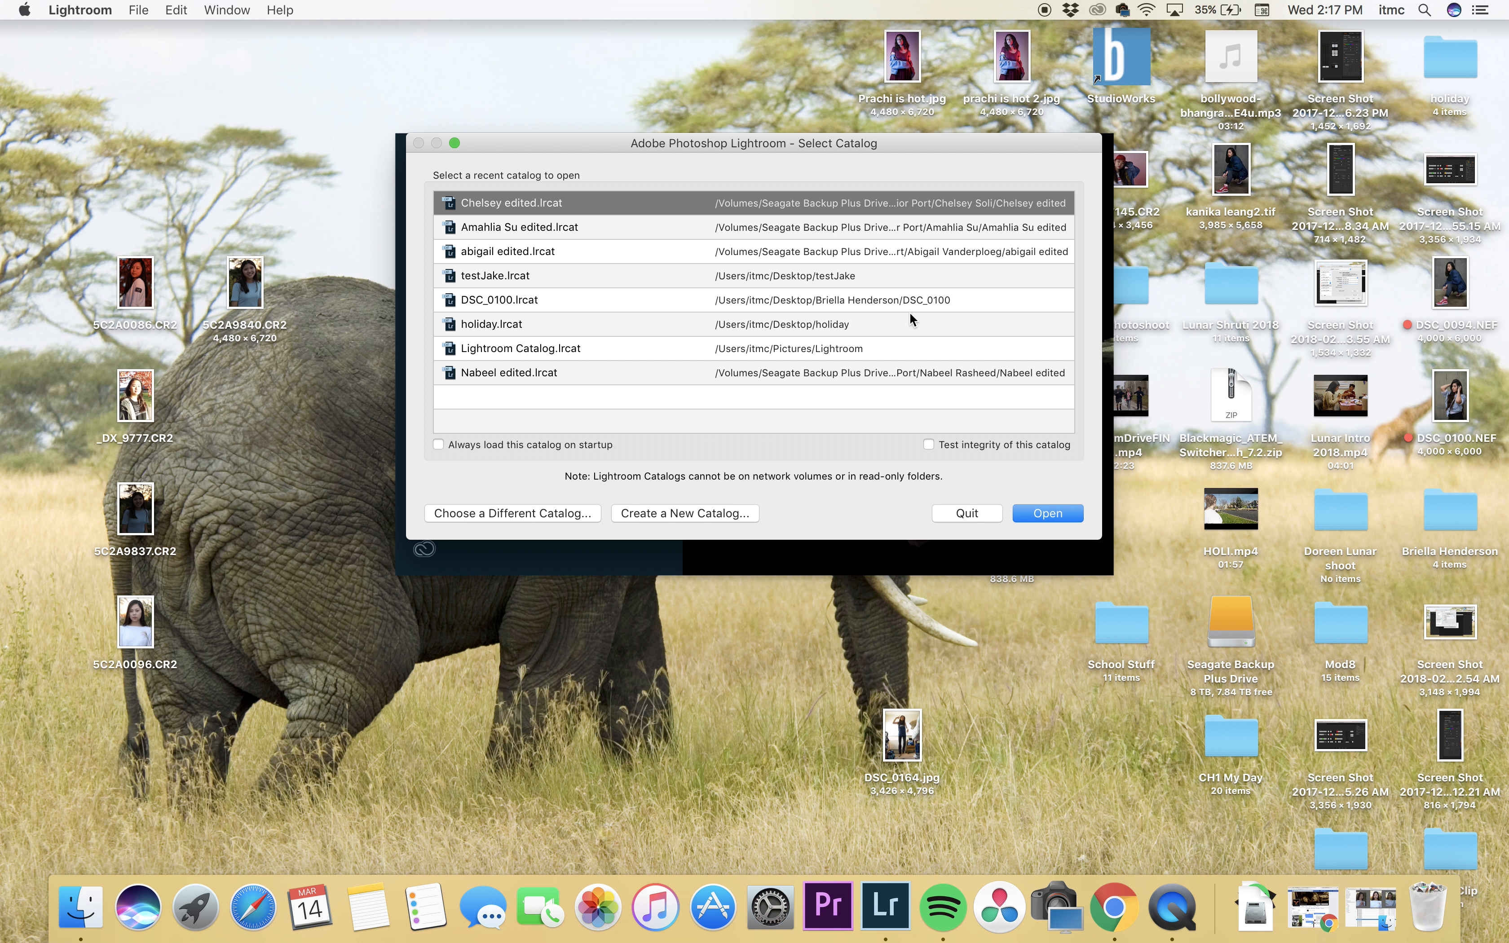
- Create a new catalog named testJake2 on the Desktop, without replacing the existing testJake folder
left_click(706, 516)
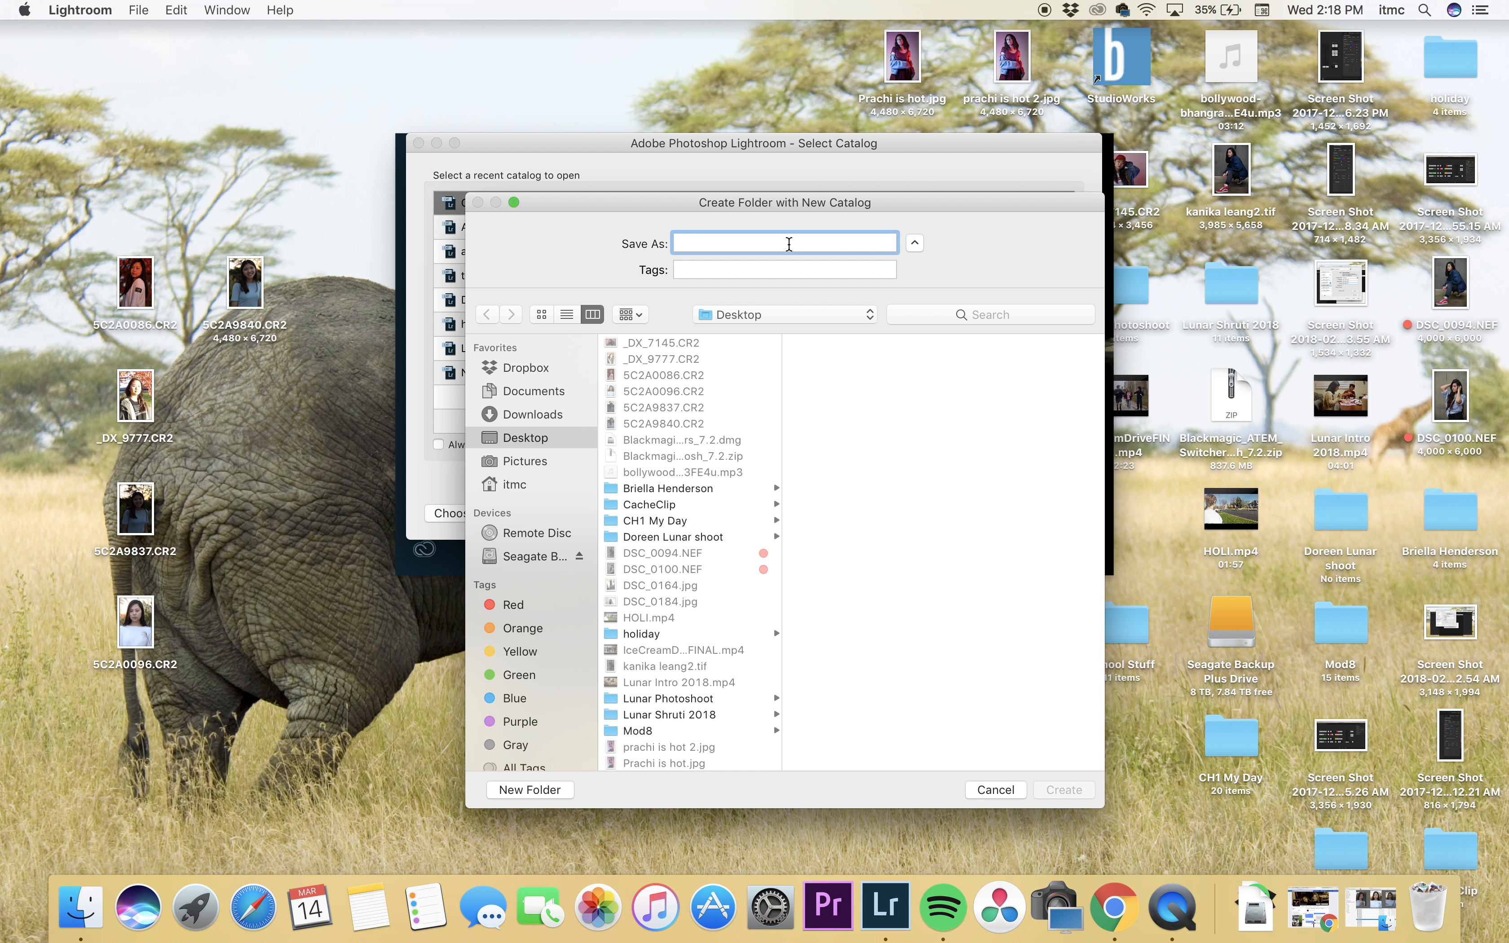
type("test")
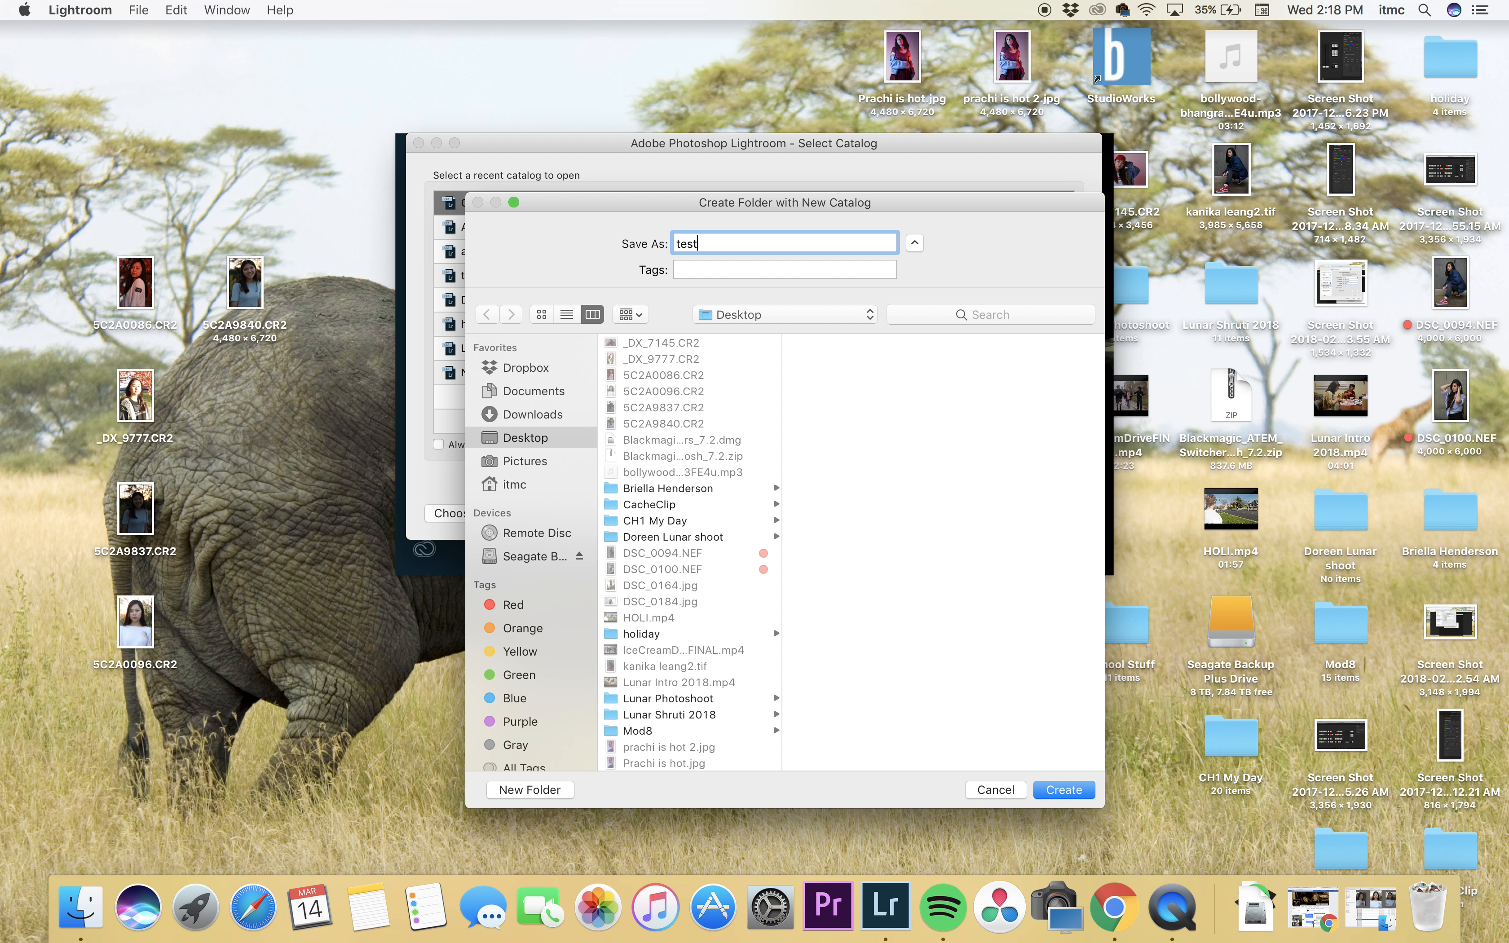
type("Jake")
left_click(1062, 792)
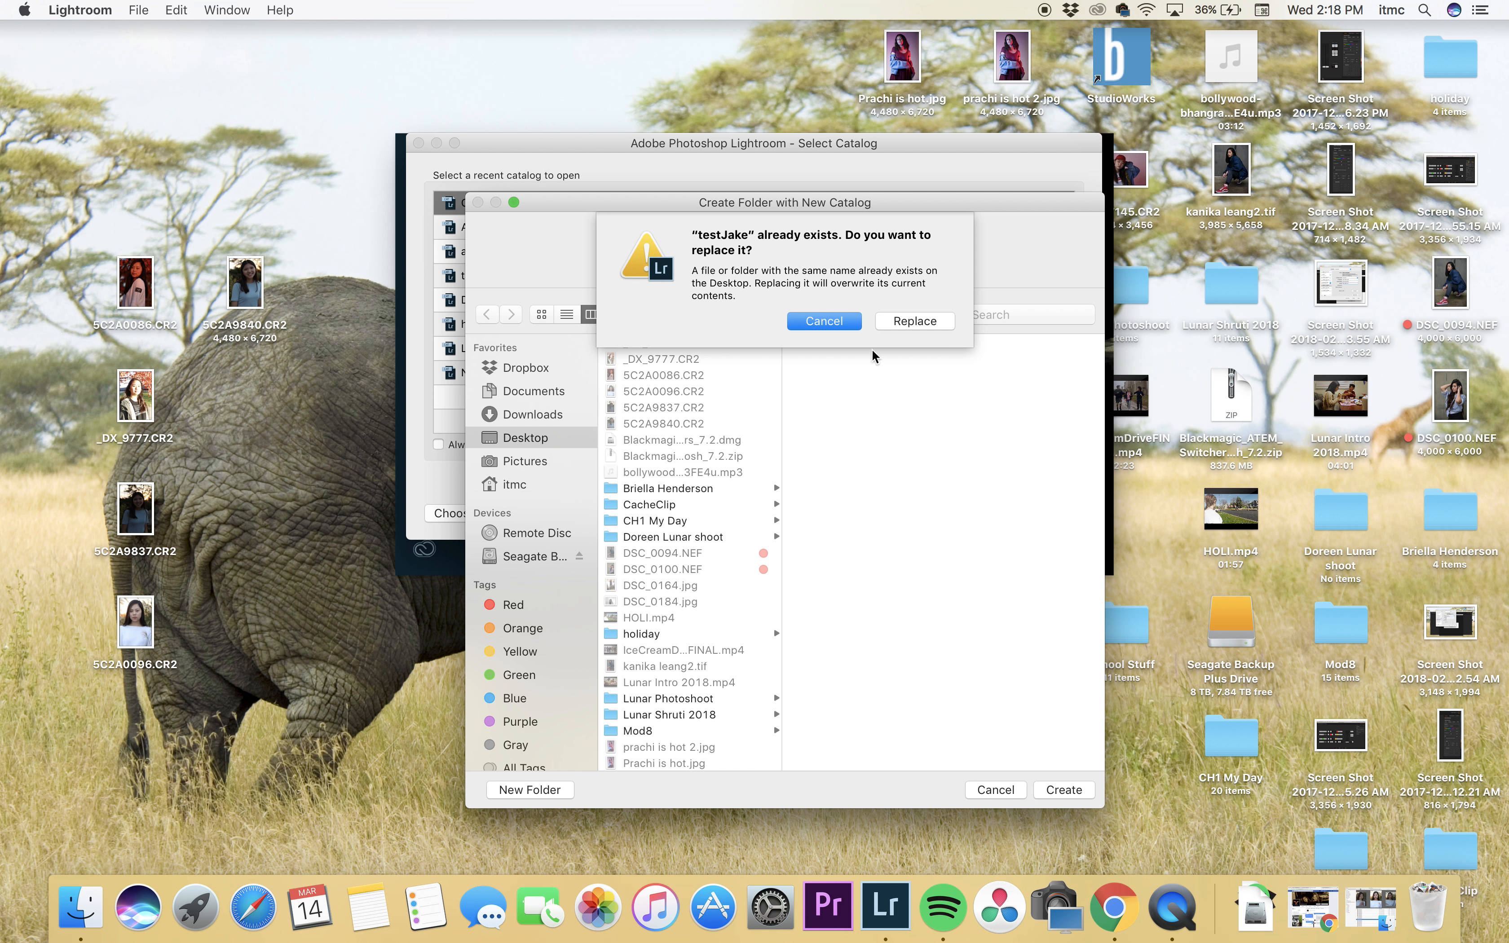
left_click(856, 320)
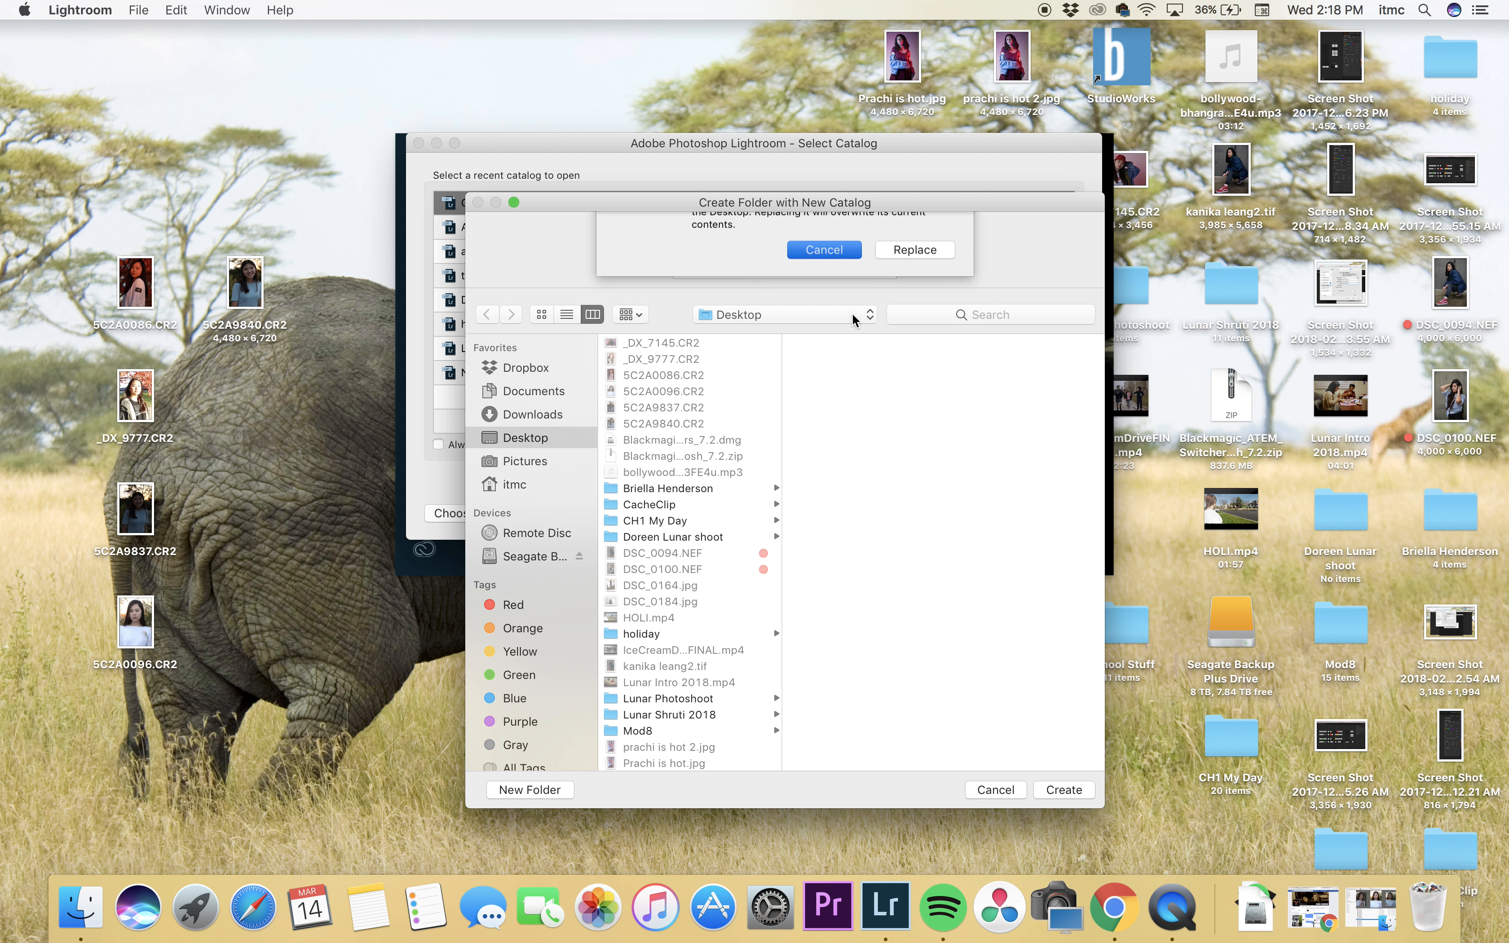
type("2")
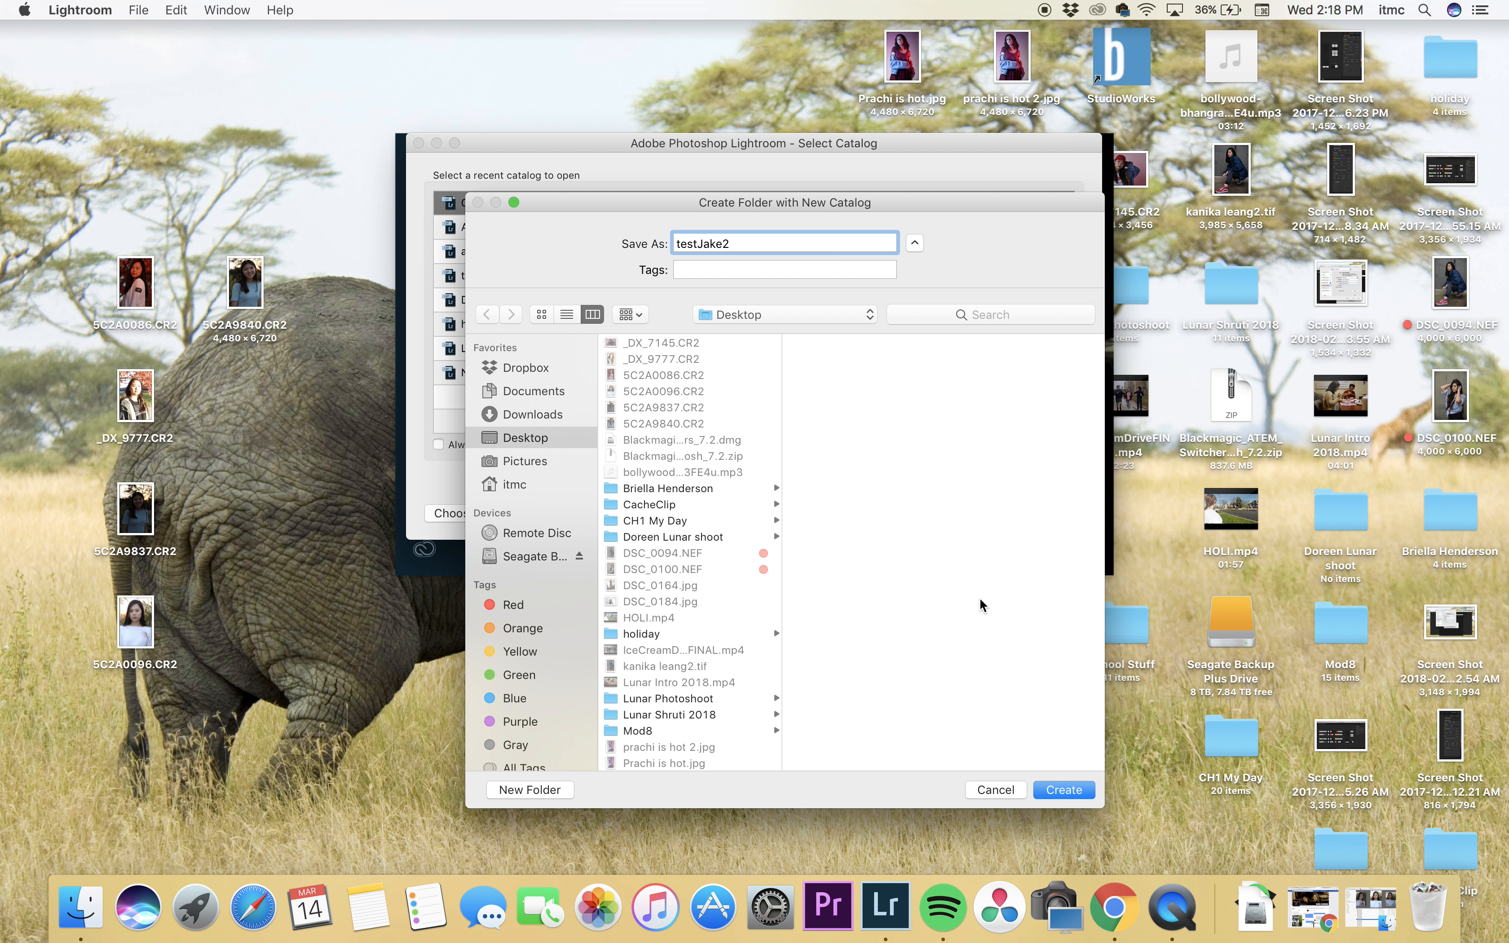
left_click(1062, 791)
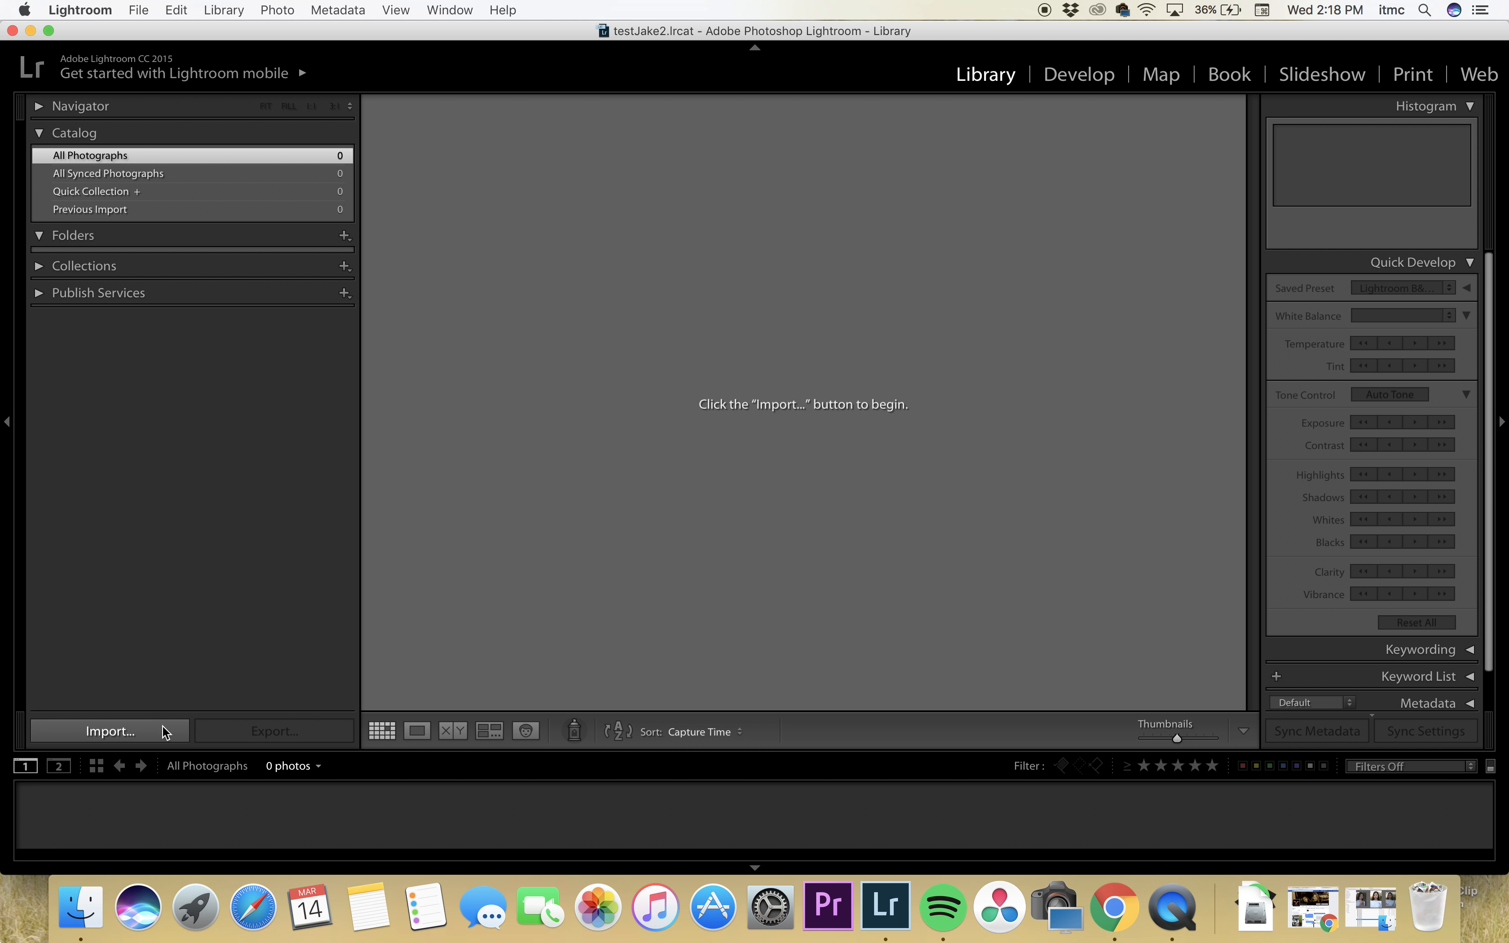
- Start a photo import with the Desktop folder as the source and exclude all of its files
left_click(133, 739)
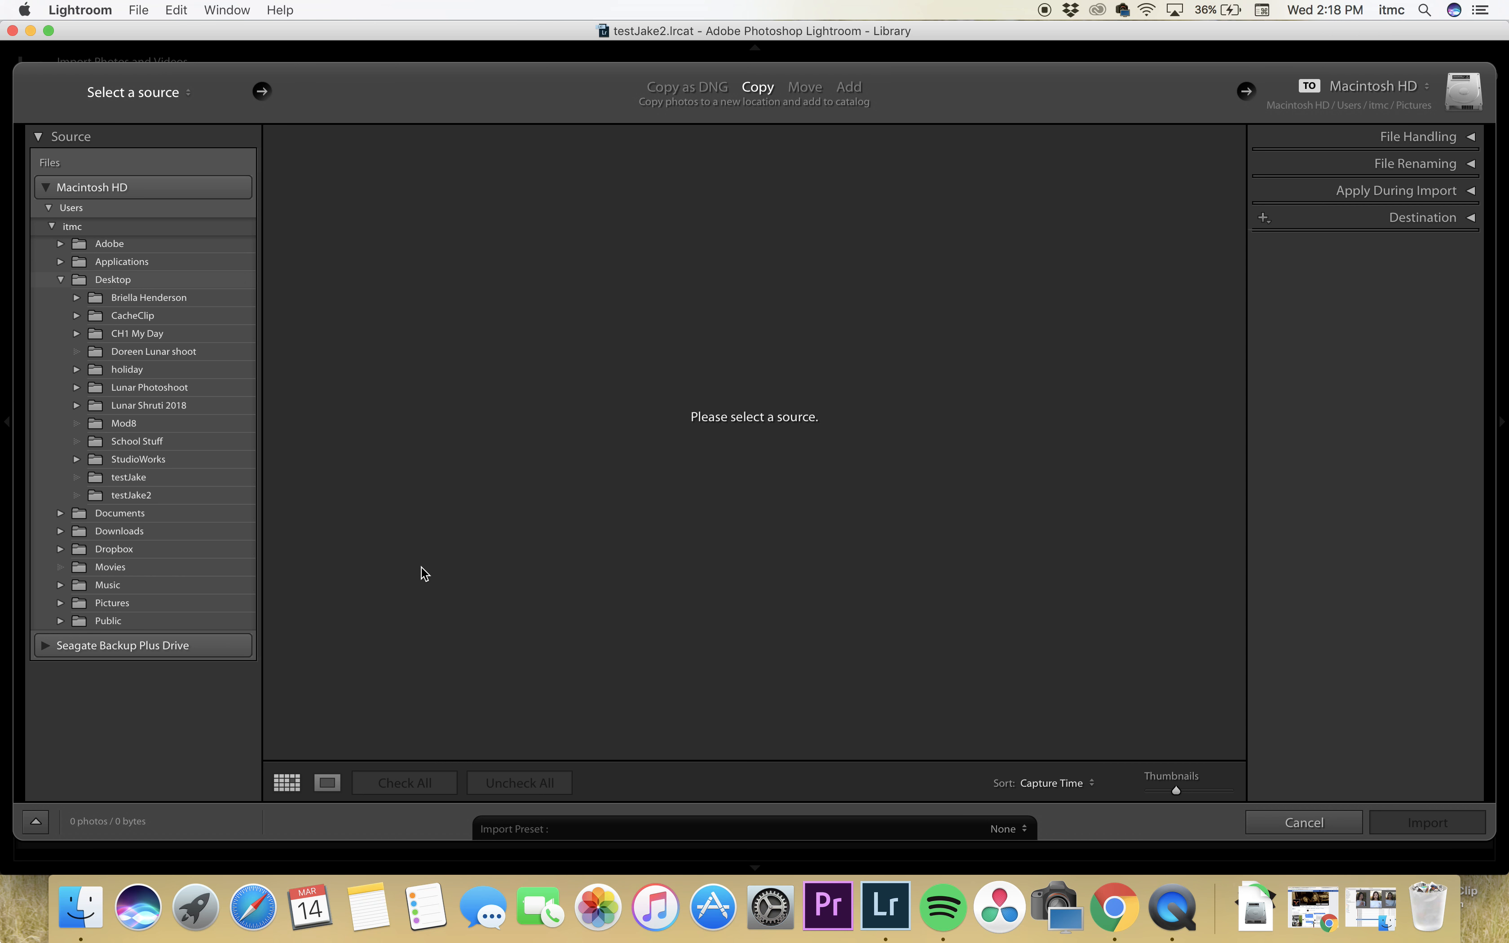
left_click(154, 278)
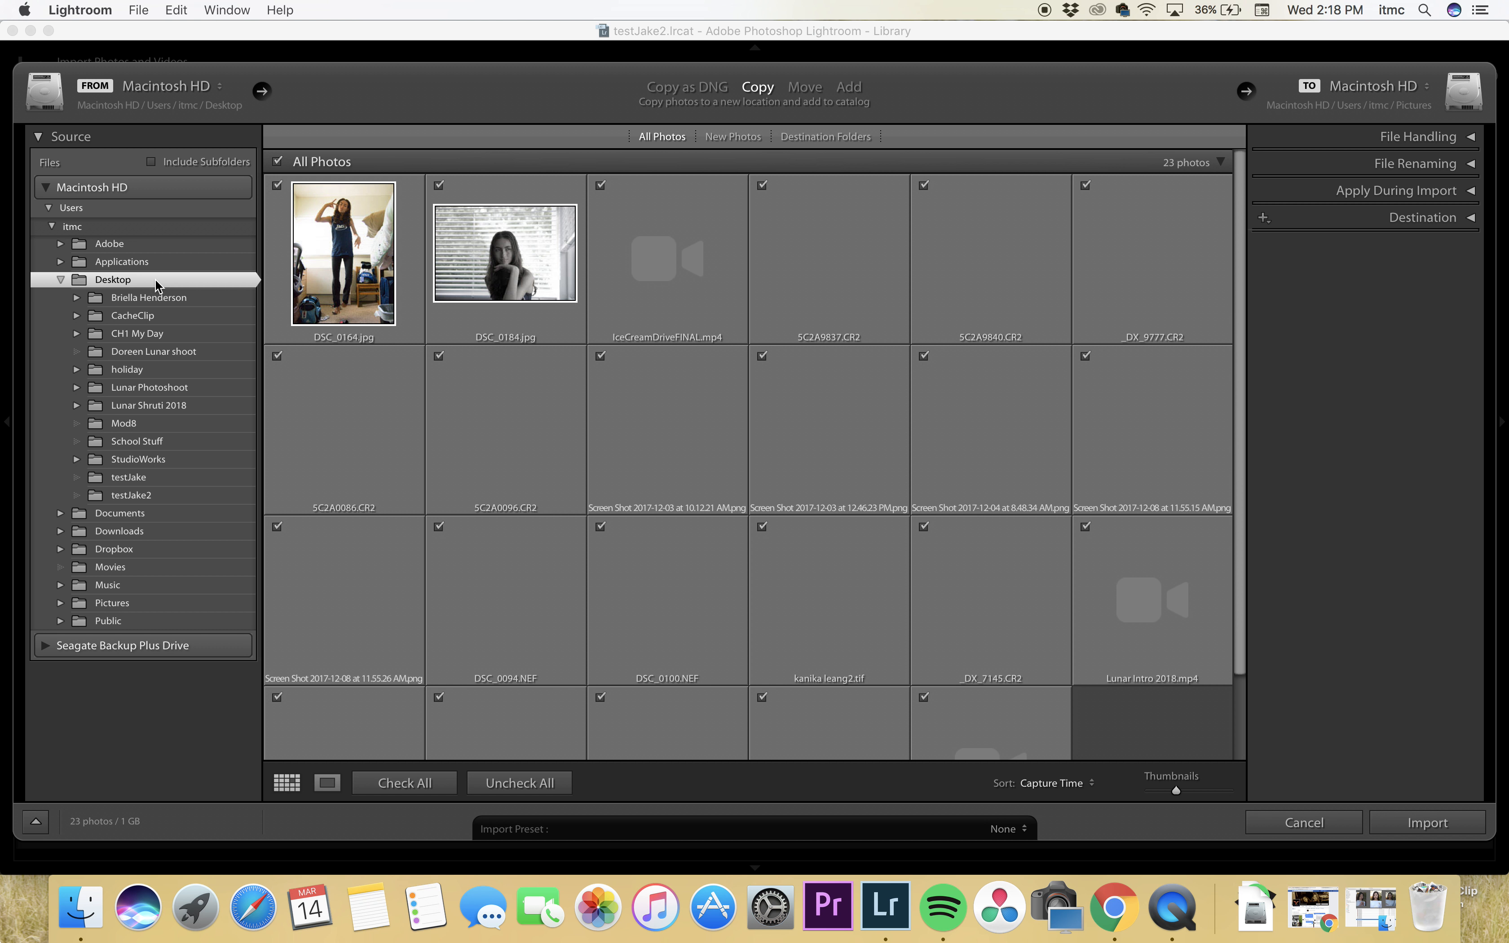
left_click(512, 792)
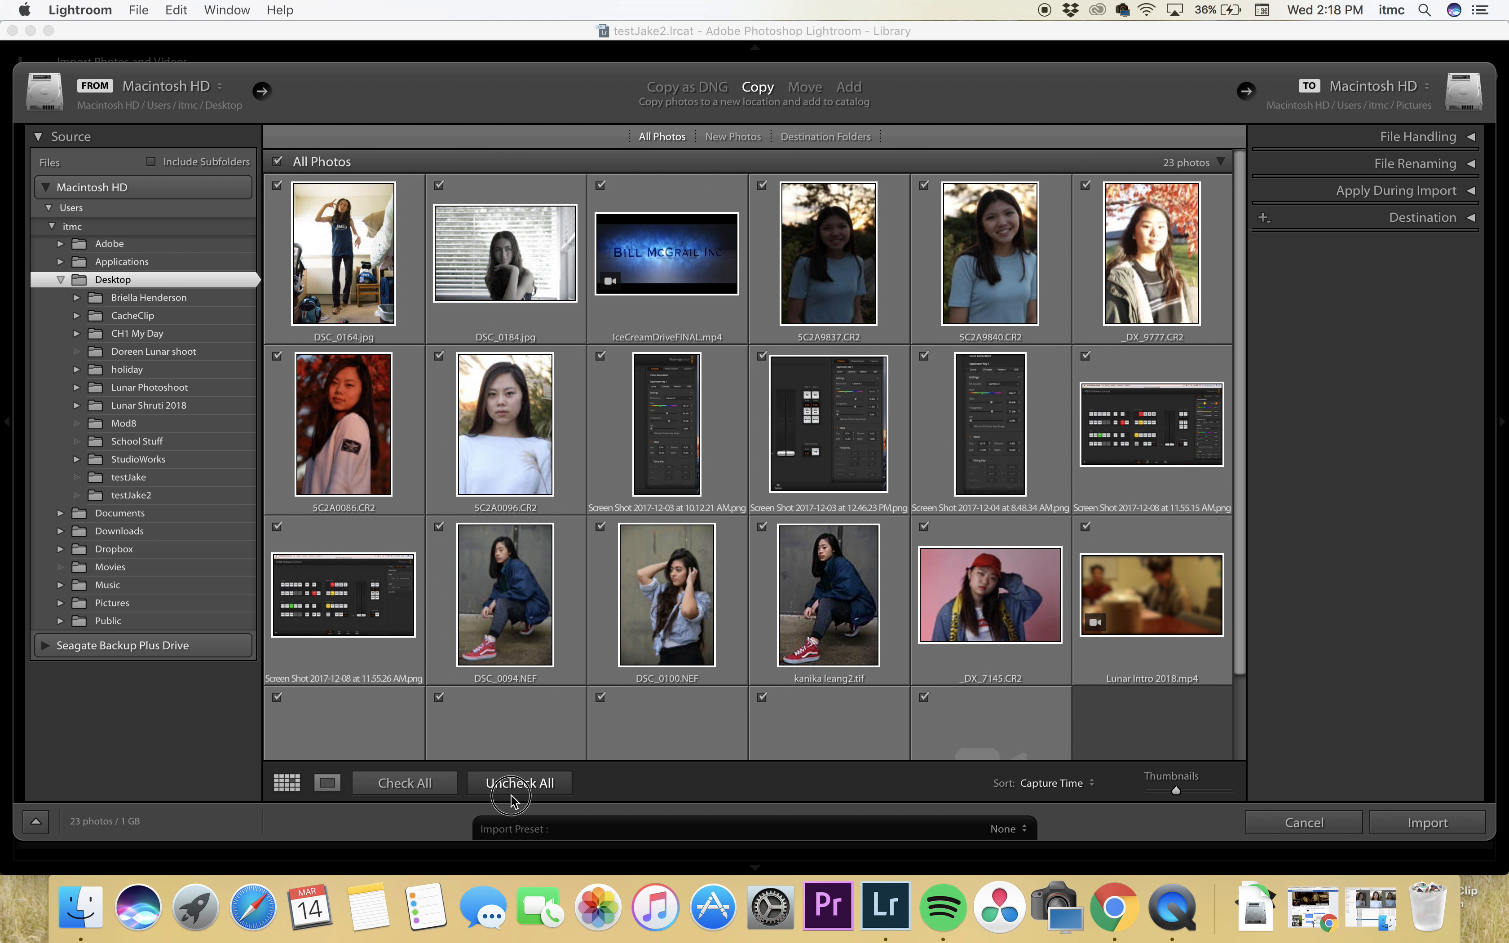
- Import only DSC_0184.jpg, 5C2A0086.CR2, 5C2A0096.CR2, 5C2A9837.CR2 and _DX_7145.CR2 into the catalog
left_click(438, 186)
left_click(278, 357)
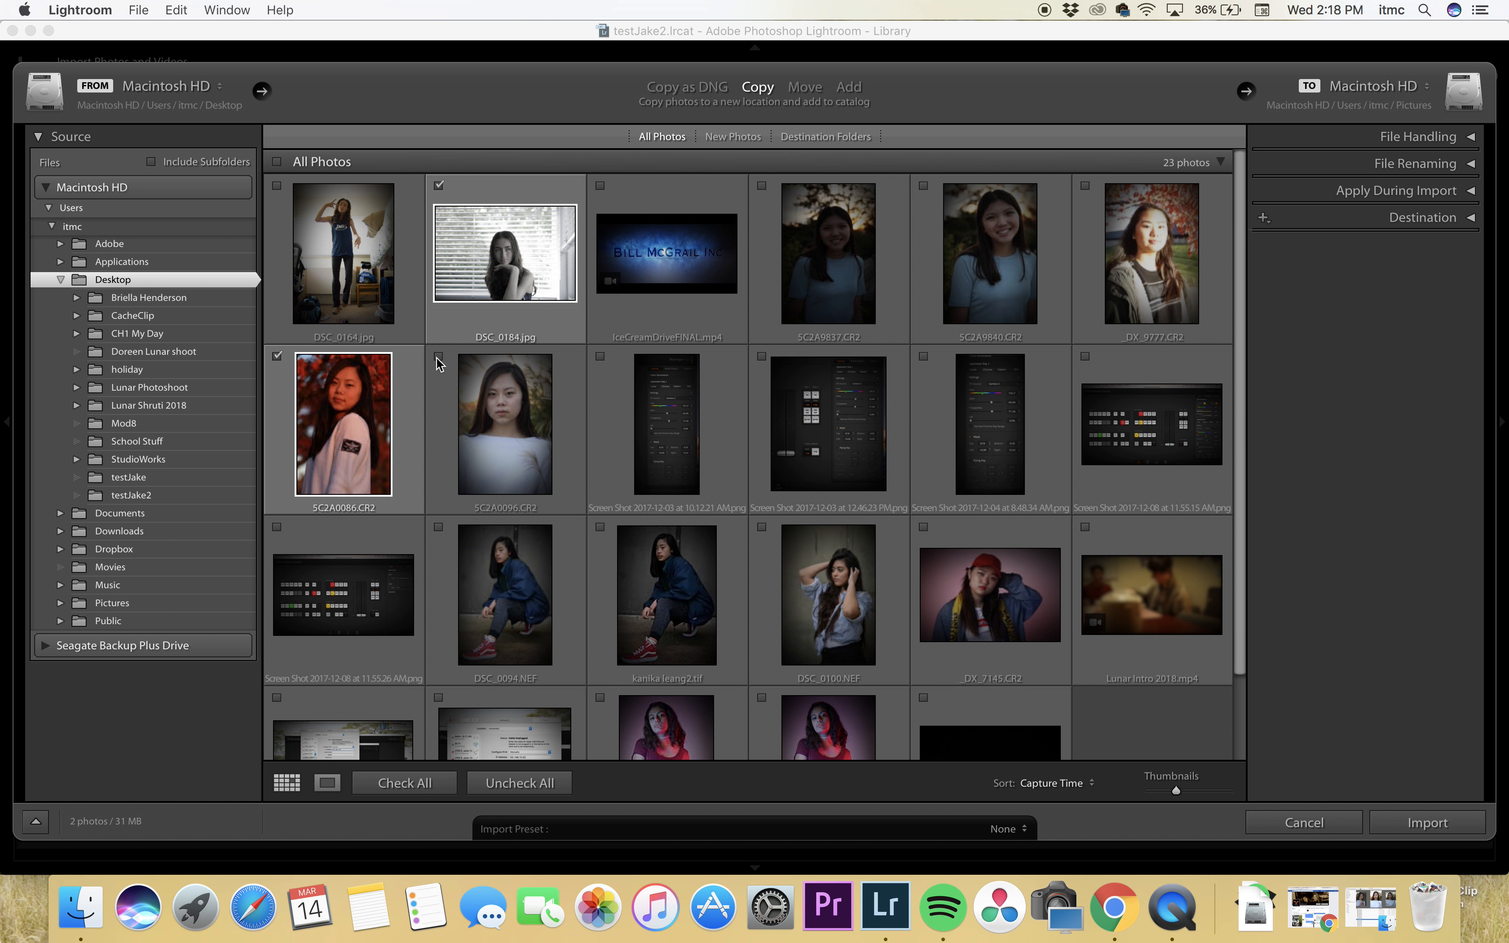
left_click(439, 356)
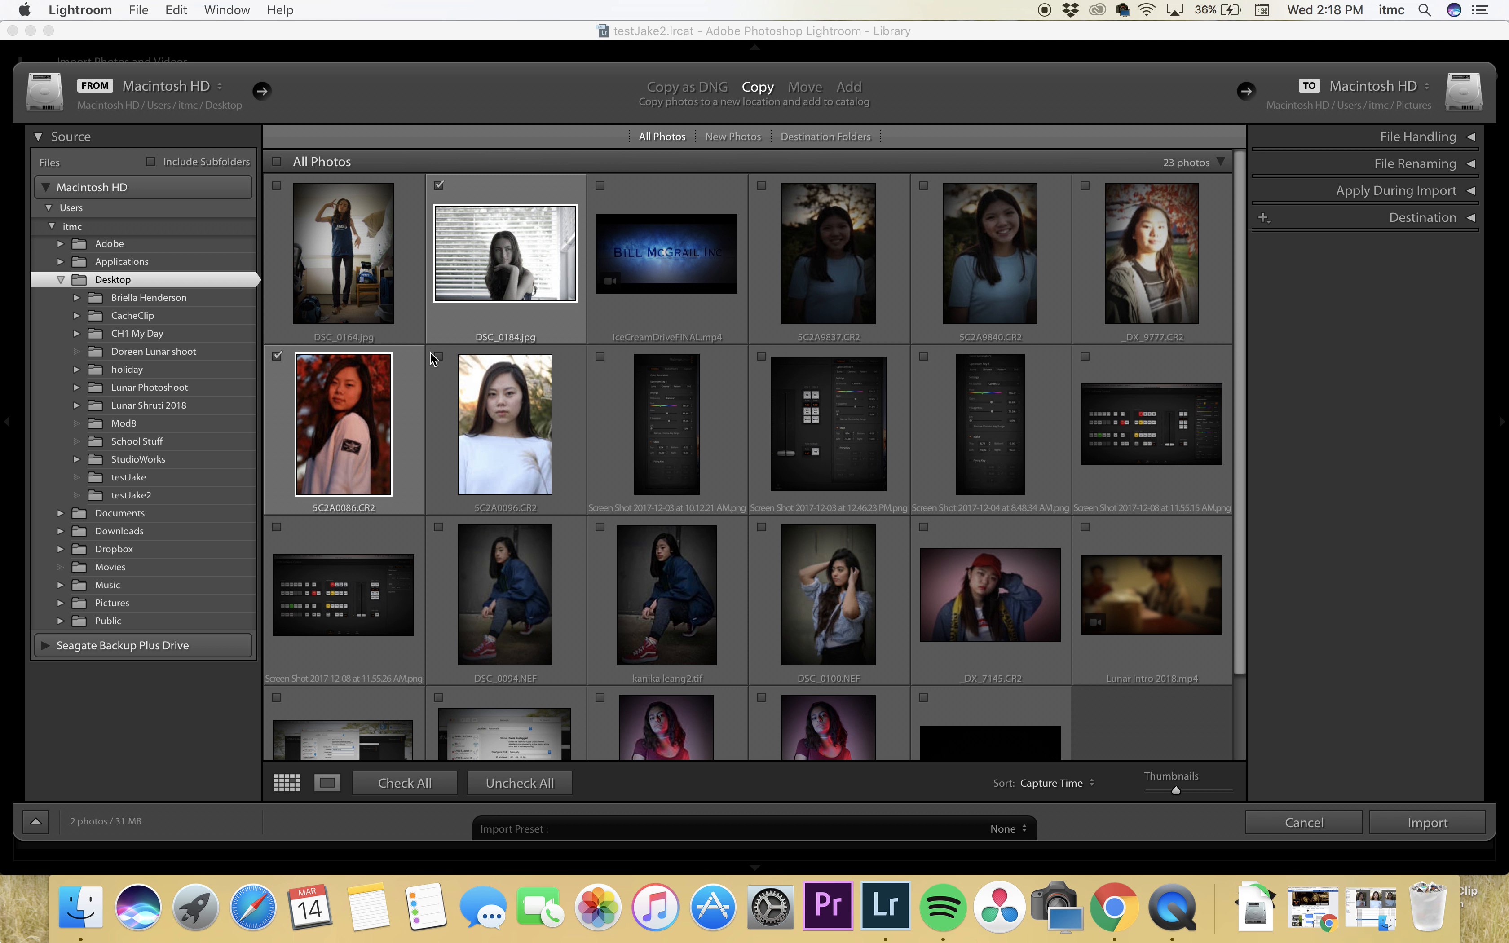
left_click(763, 185)
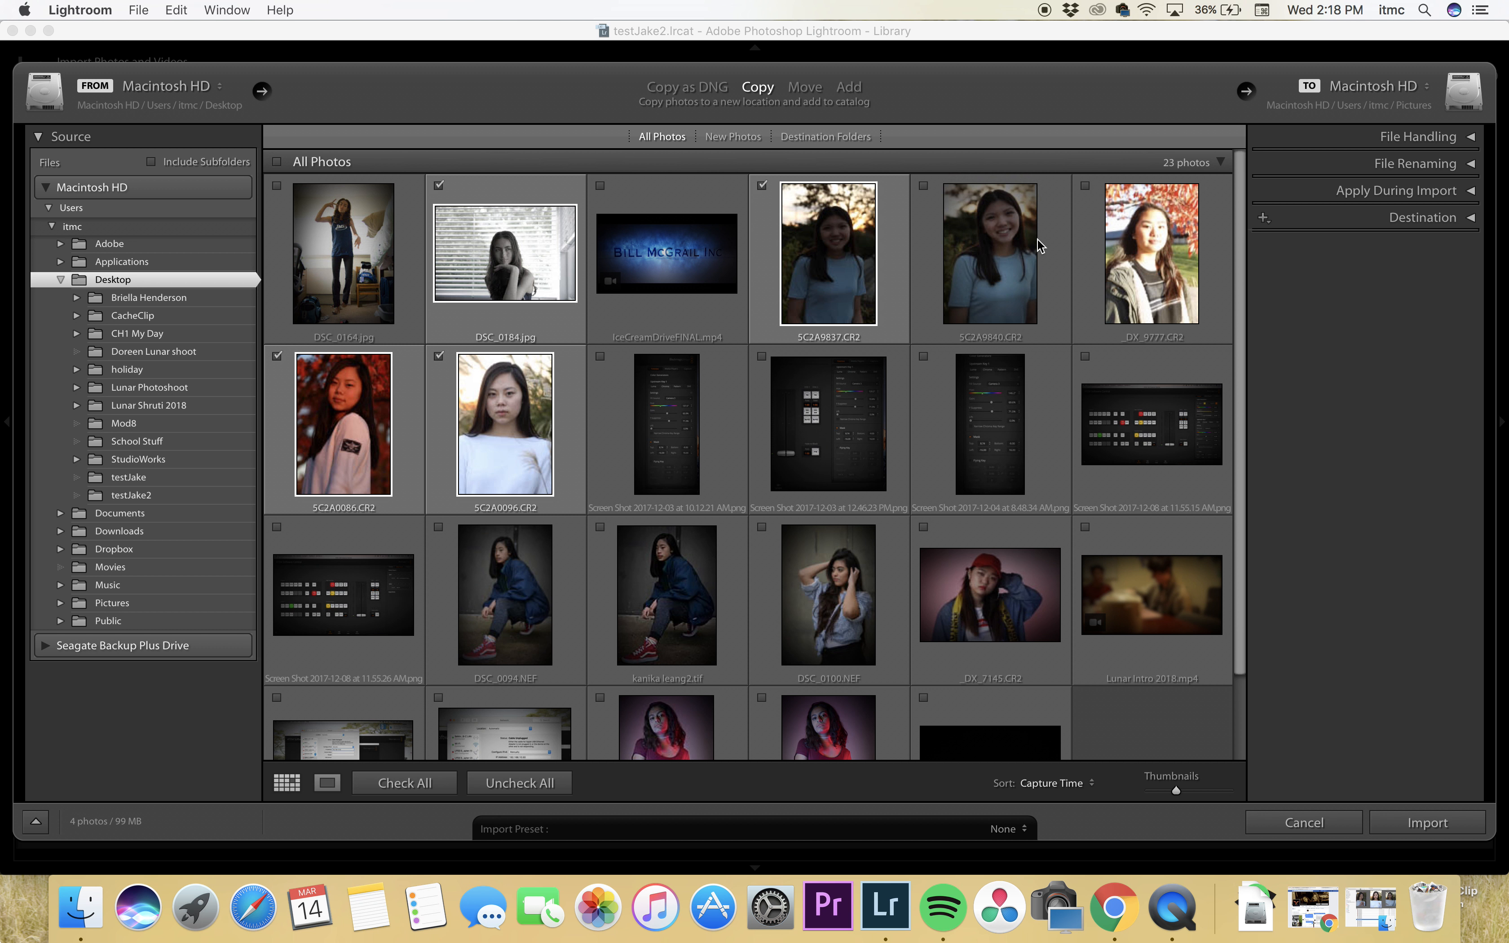
left_click(924, 527)
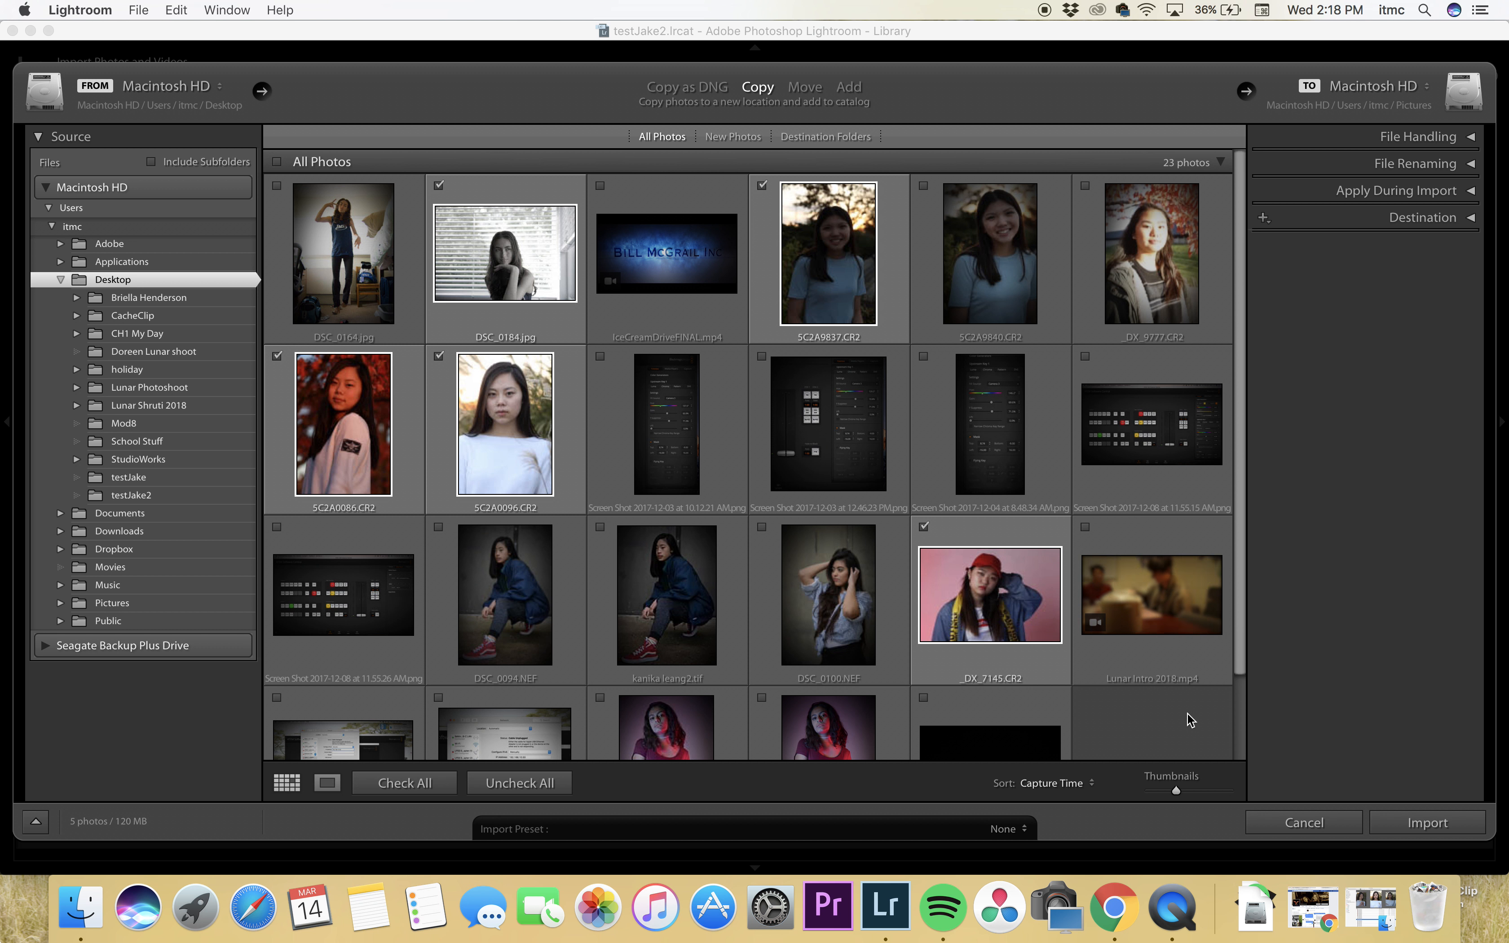
left_click(1407, 823)
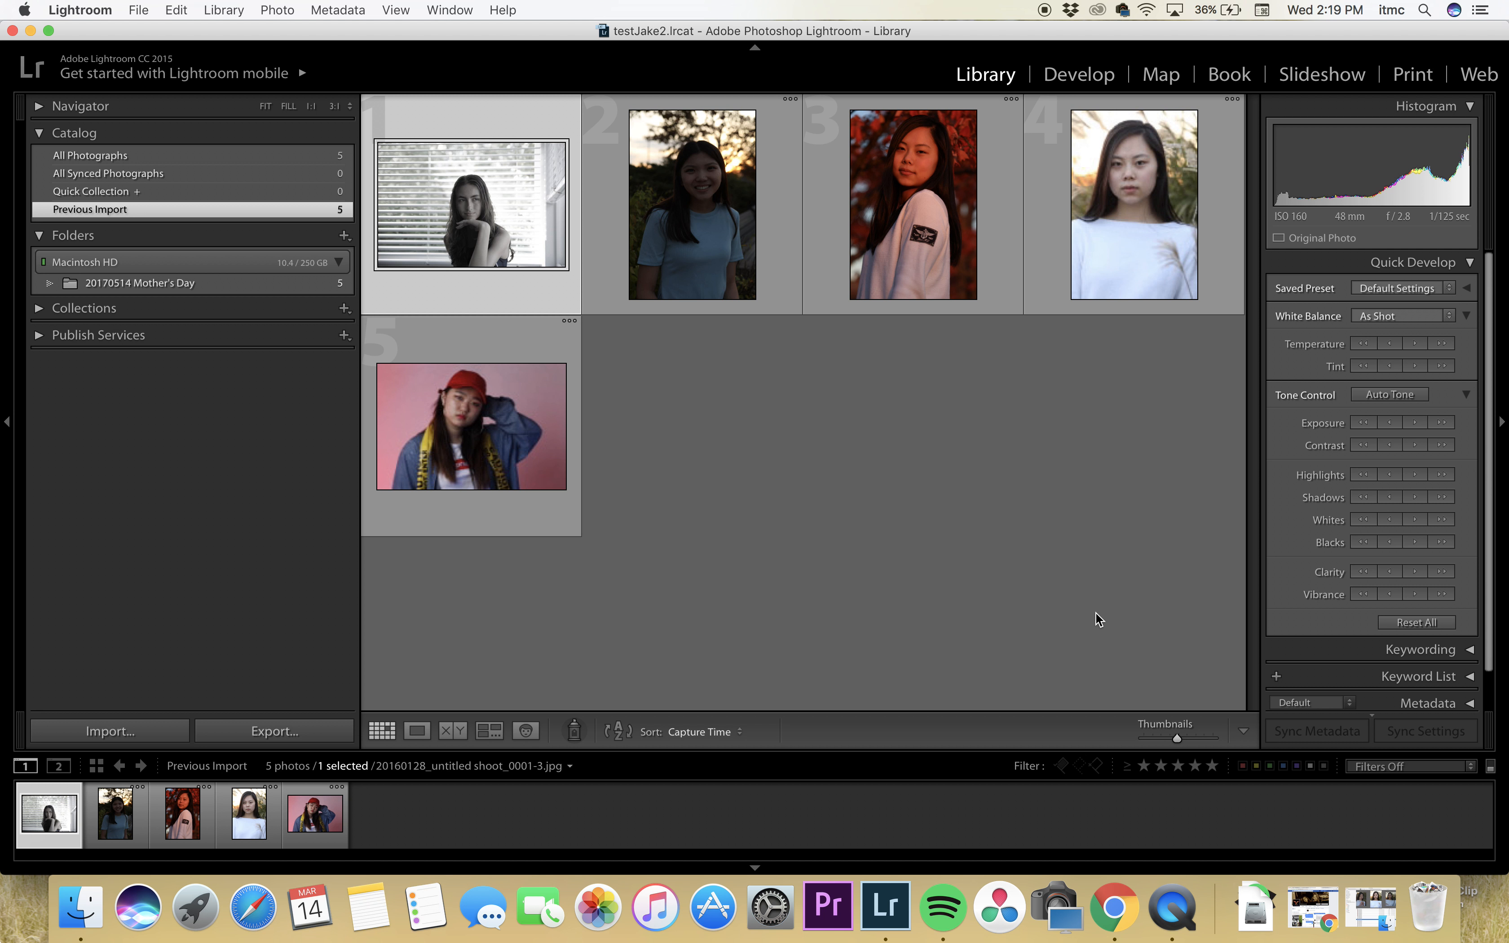
- Show the black-and-white window portrait in Loupe view and rate it five stars
left_click(838, 506)
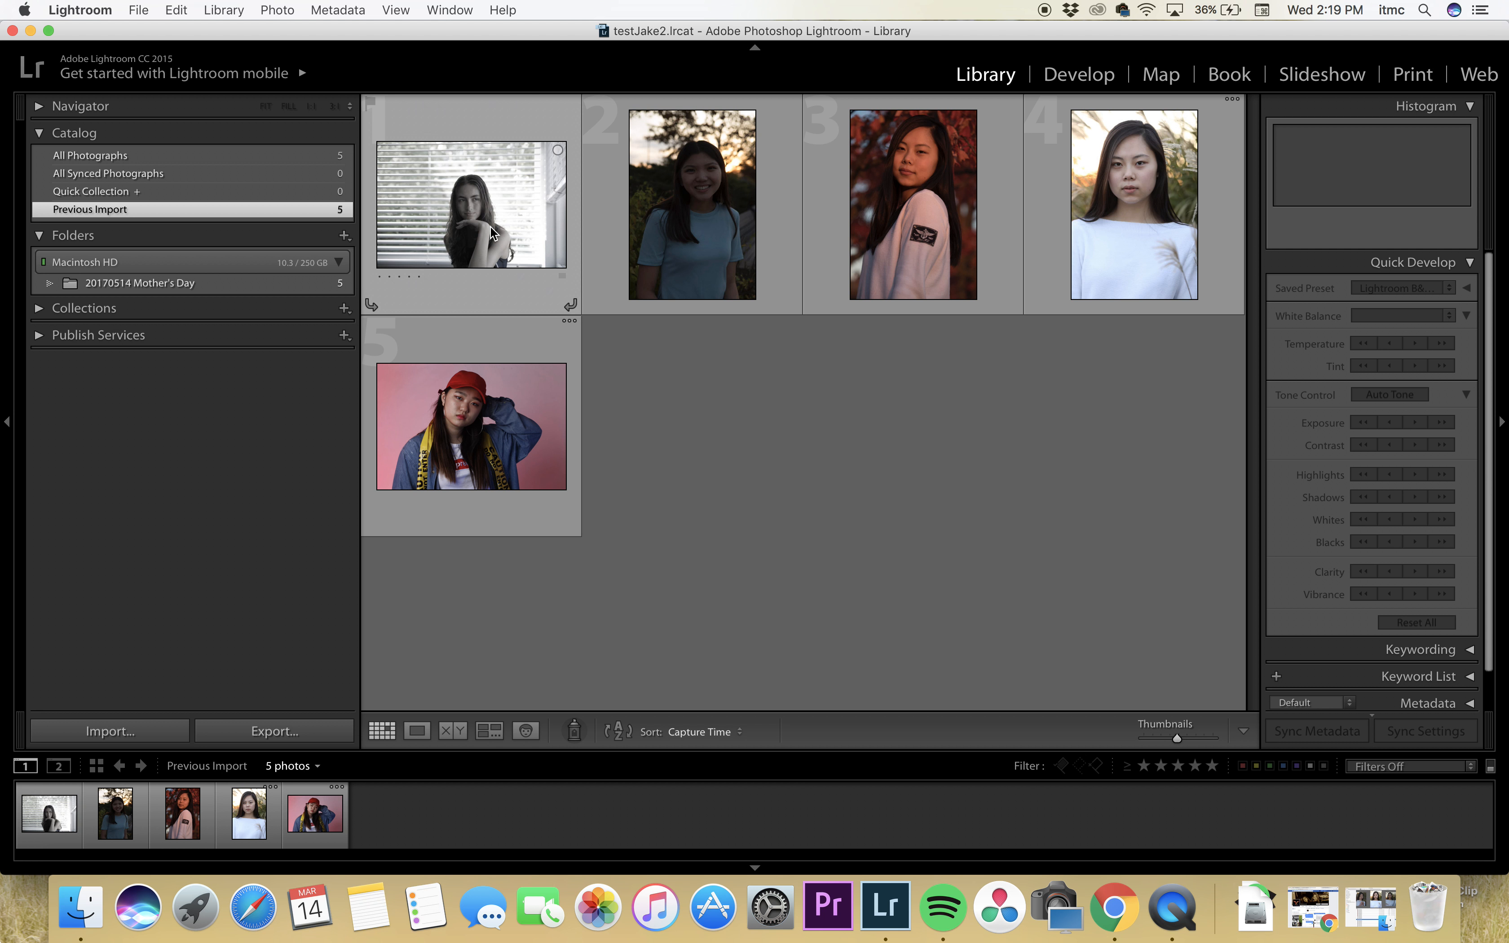
left_click(571, 304)
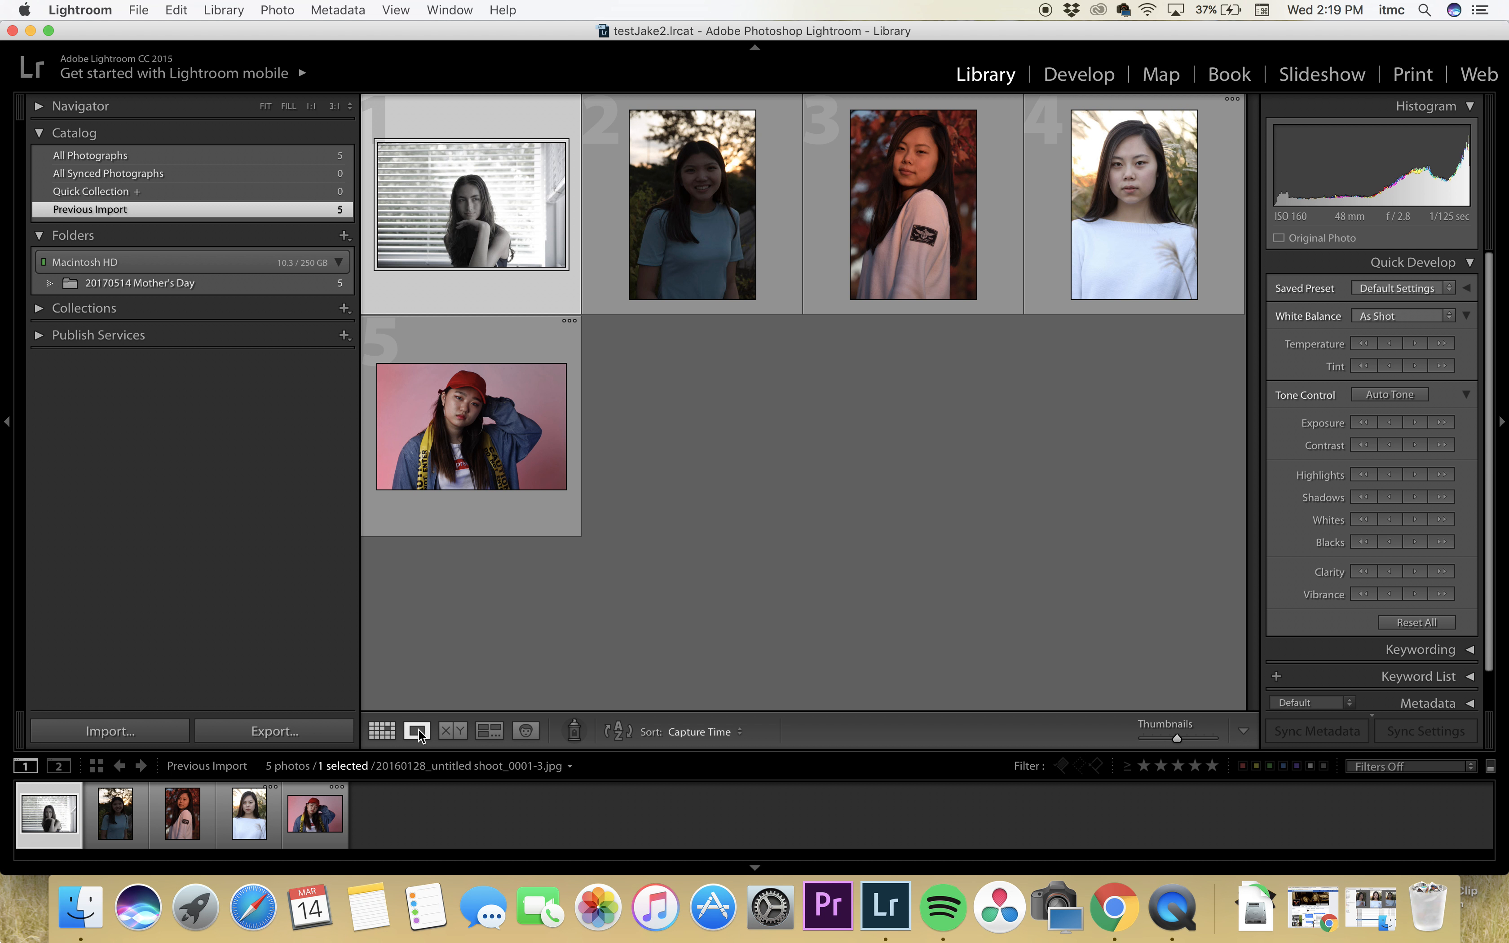
left_click(417, 731)
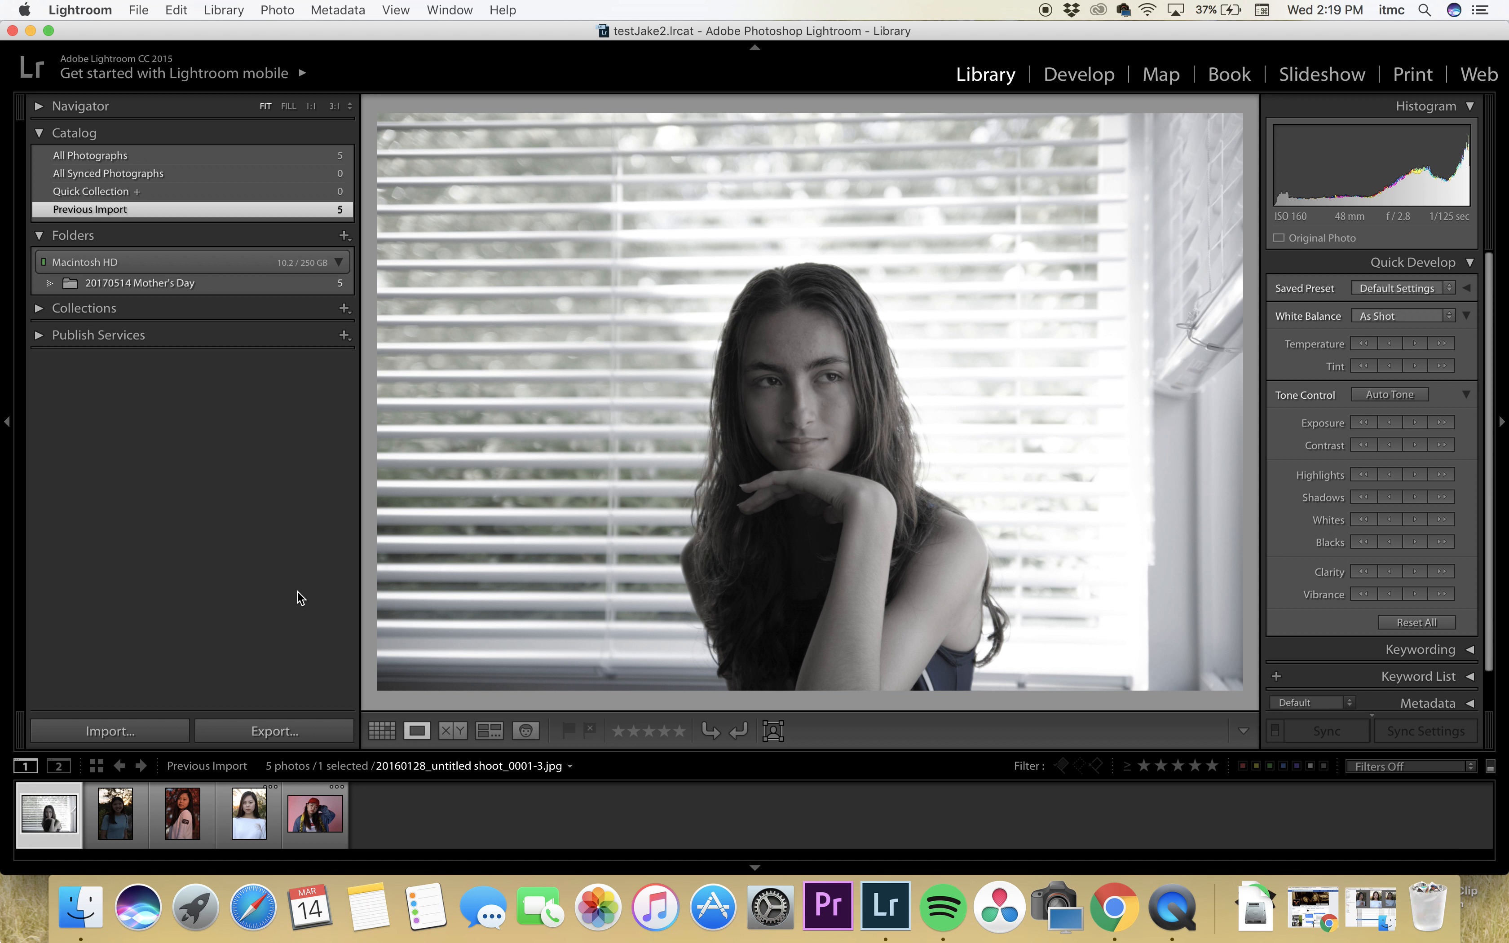
key("1")
key("2")
key("3")
key("4")
key("5")
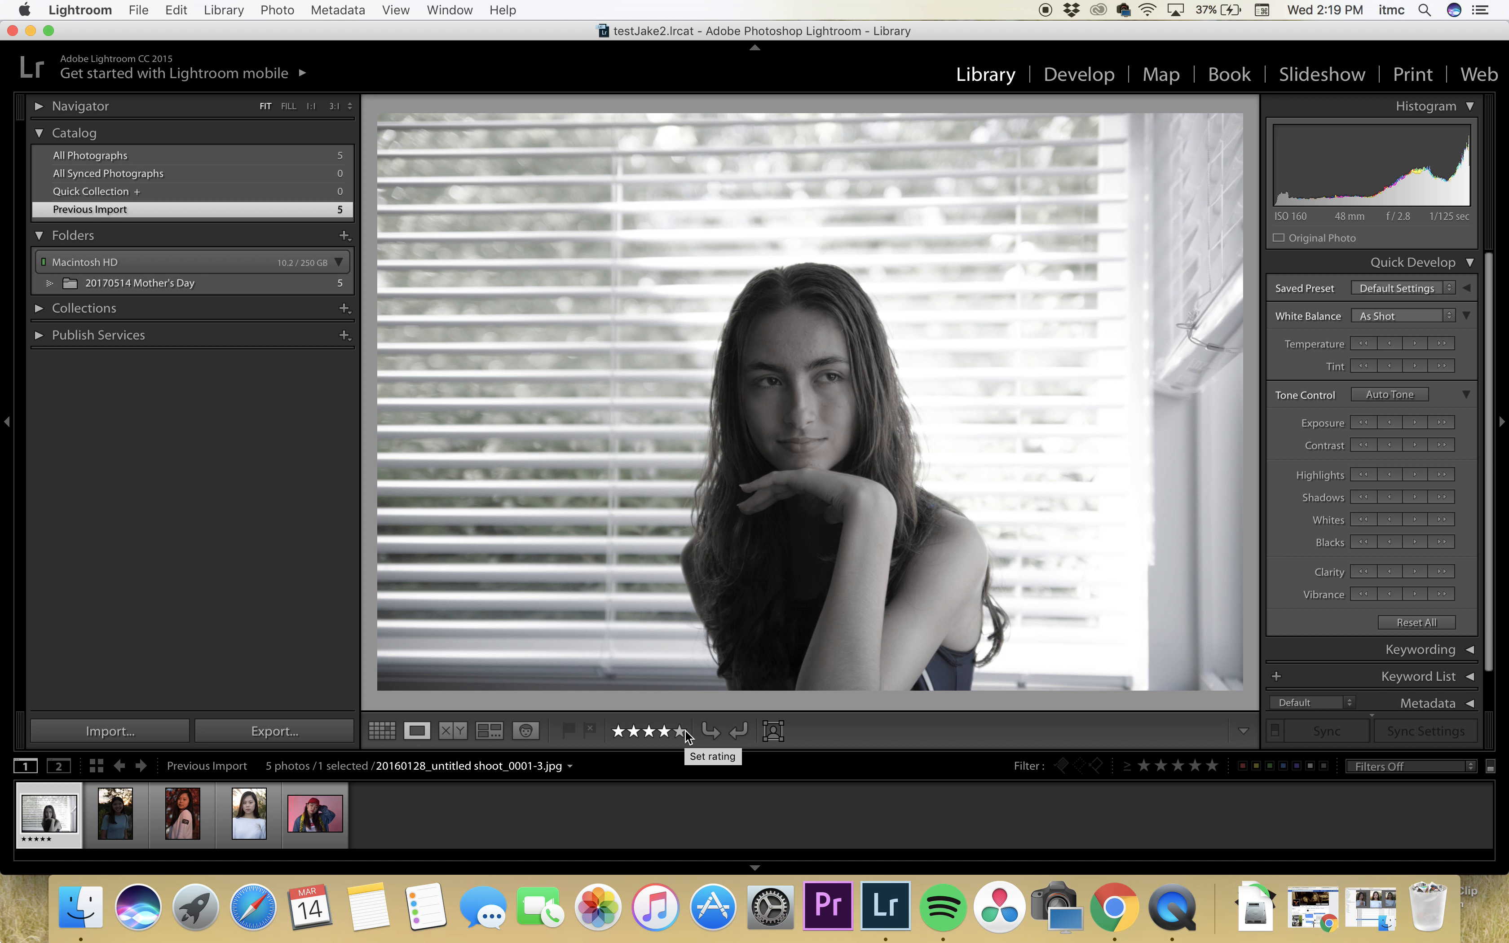
- Rate the second, third and fourth photos five stars each and move on to the red-cap portrait without rating it
key("Right")
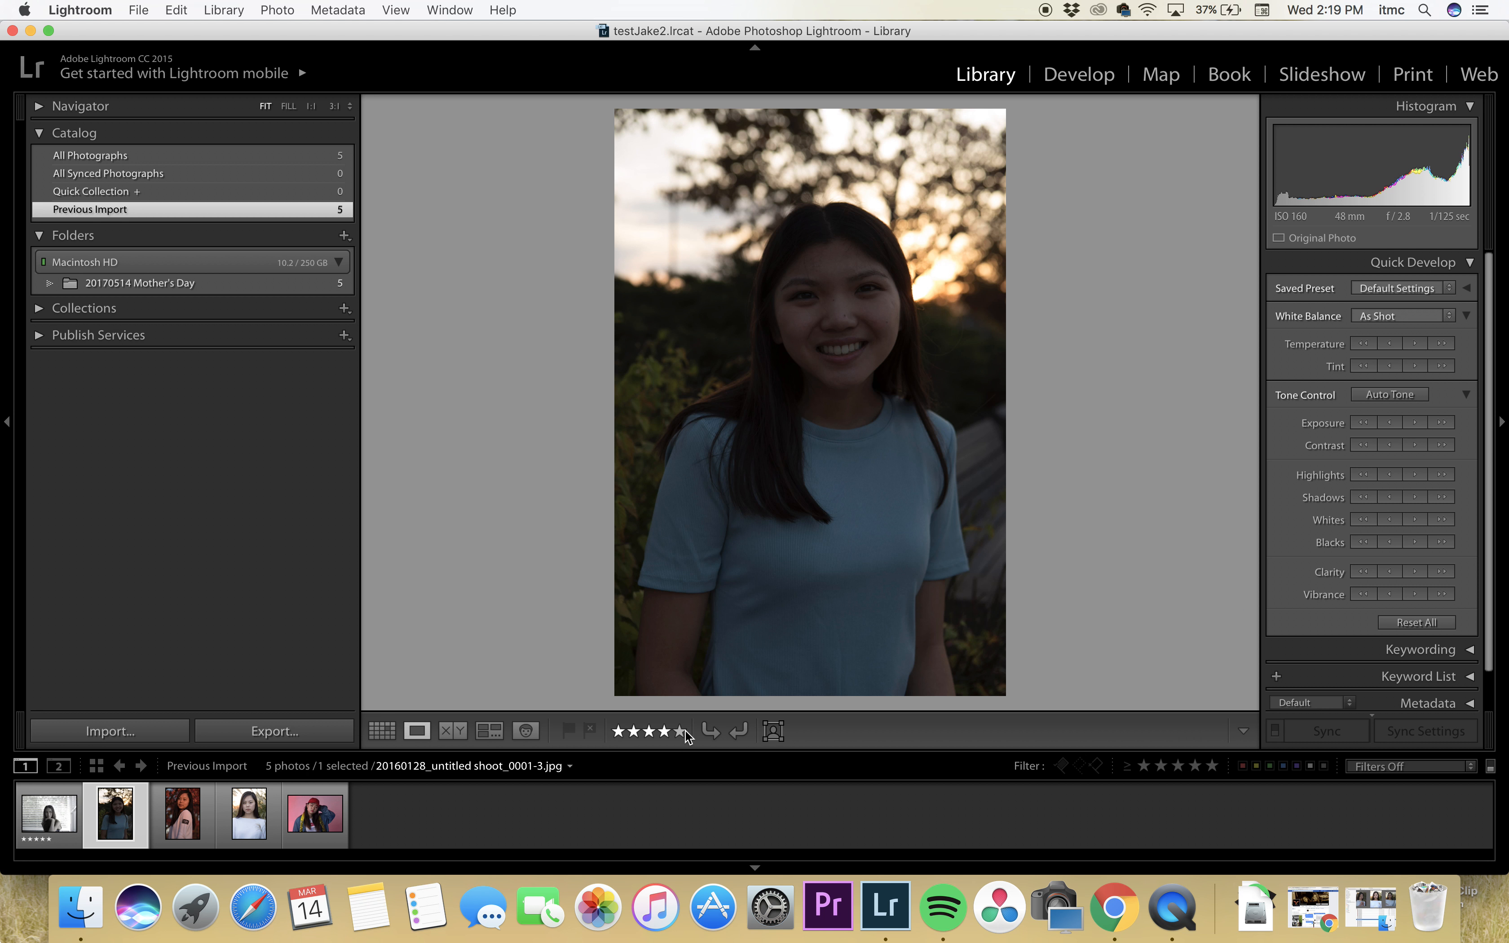
key("5")
key("Right")
key("Right")
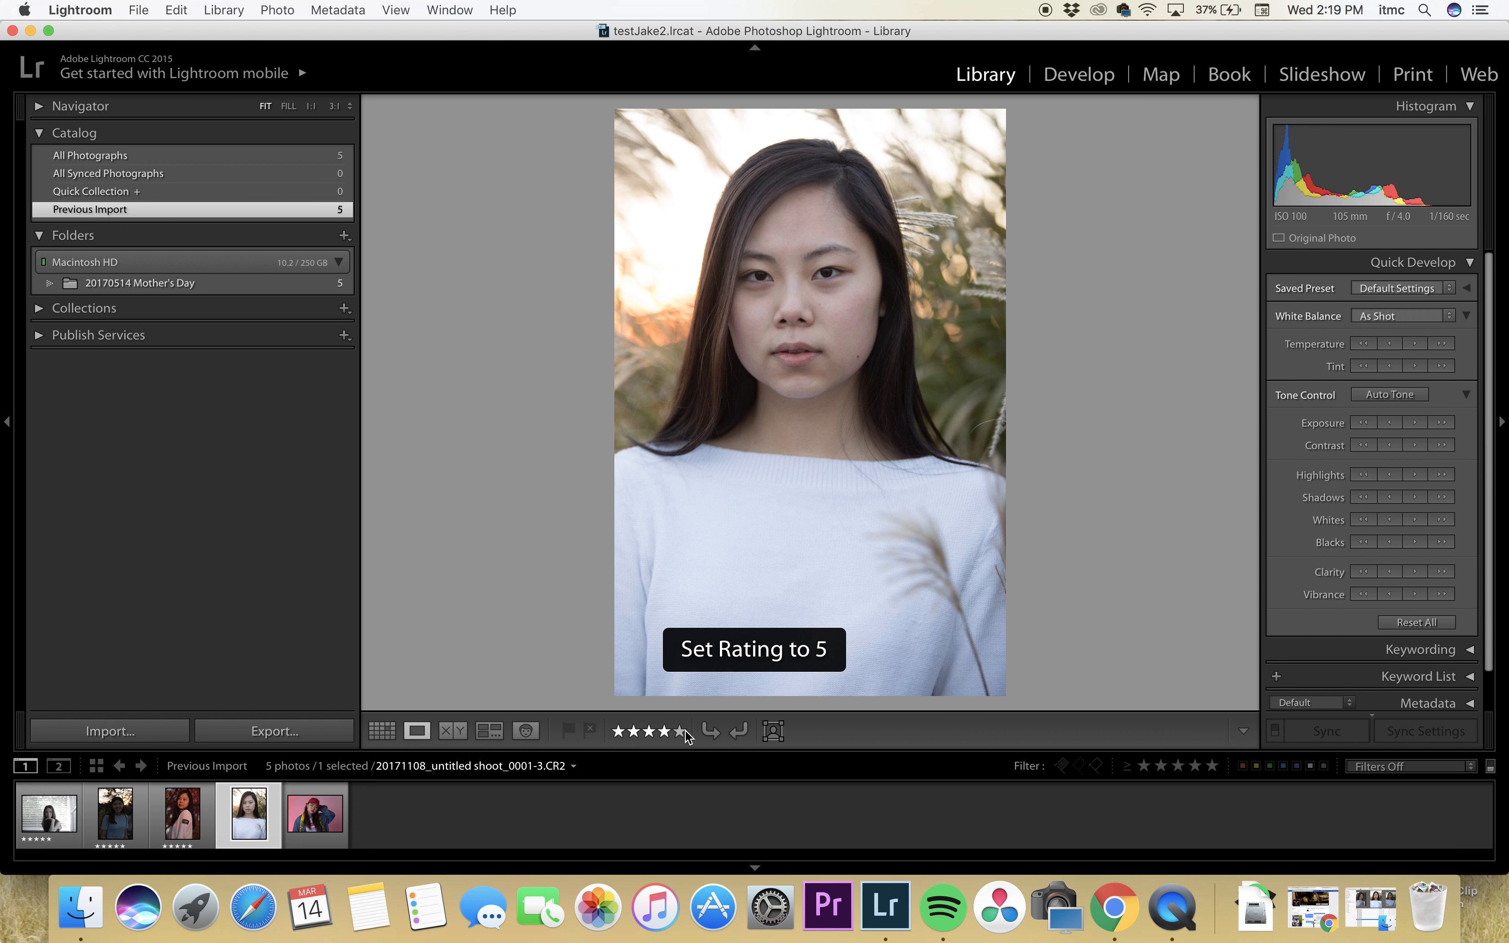
key("5")
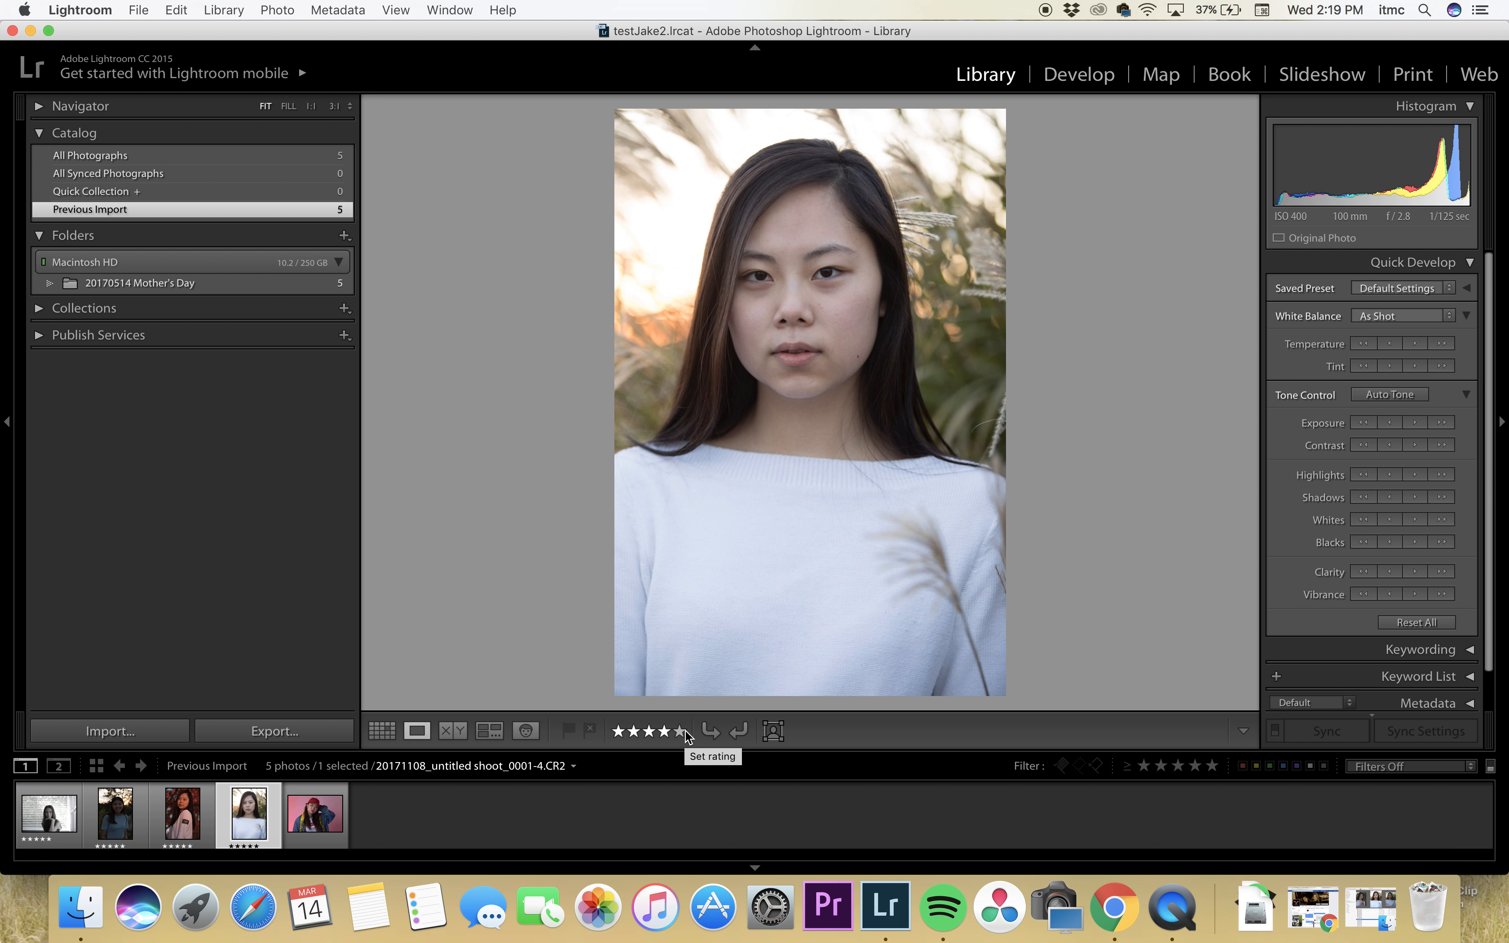
key("Right")
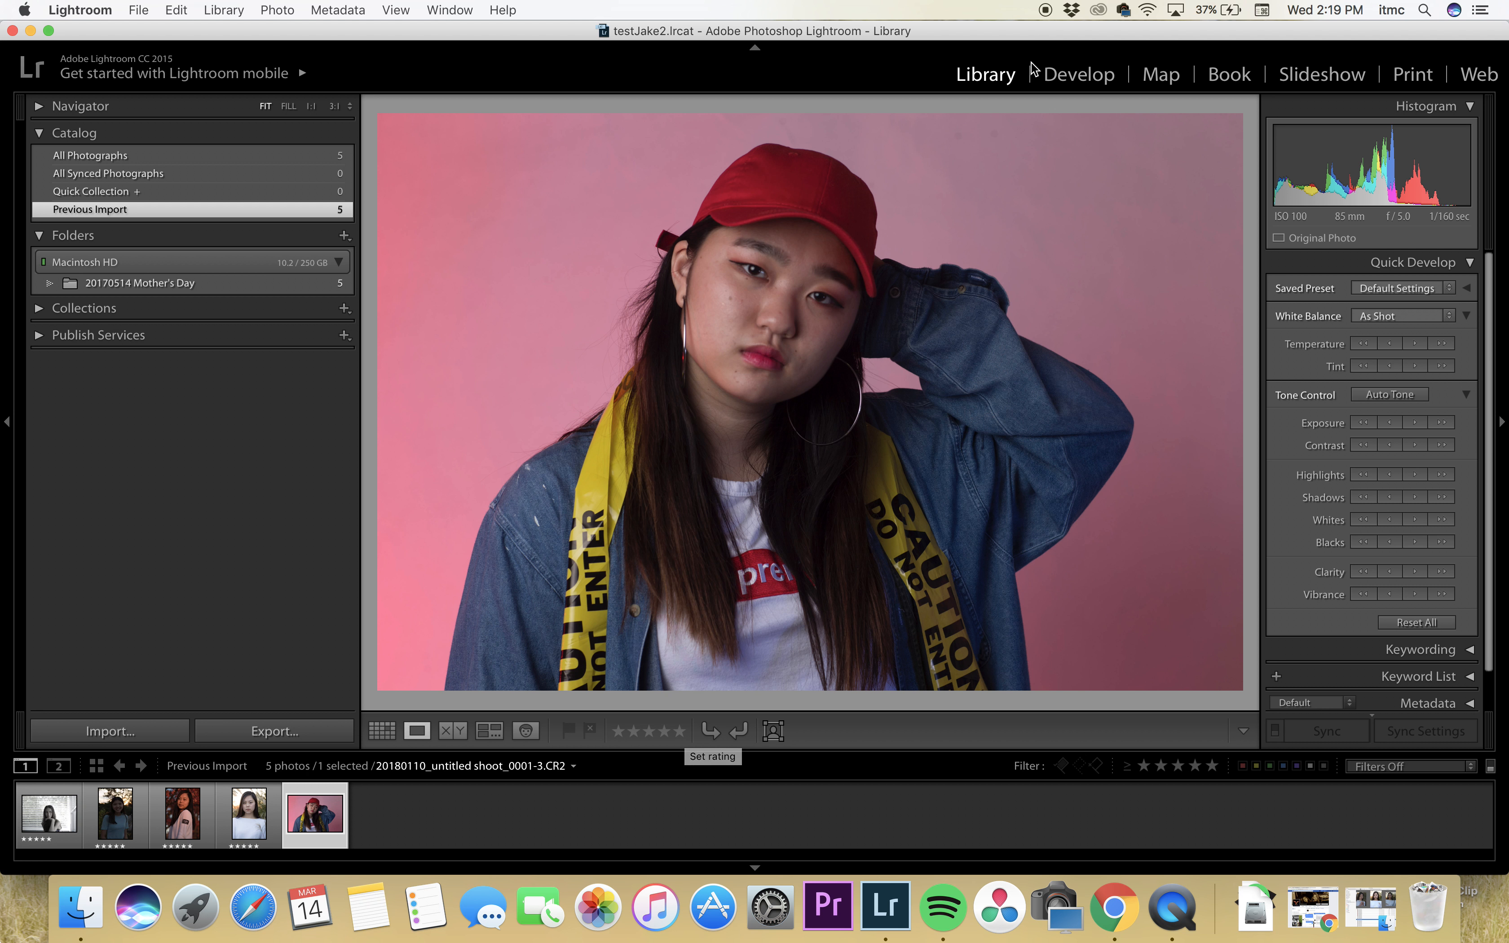
- Return to Grid view and filter the photos with the Rated preset
left_click(382, 729)
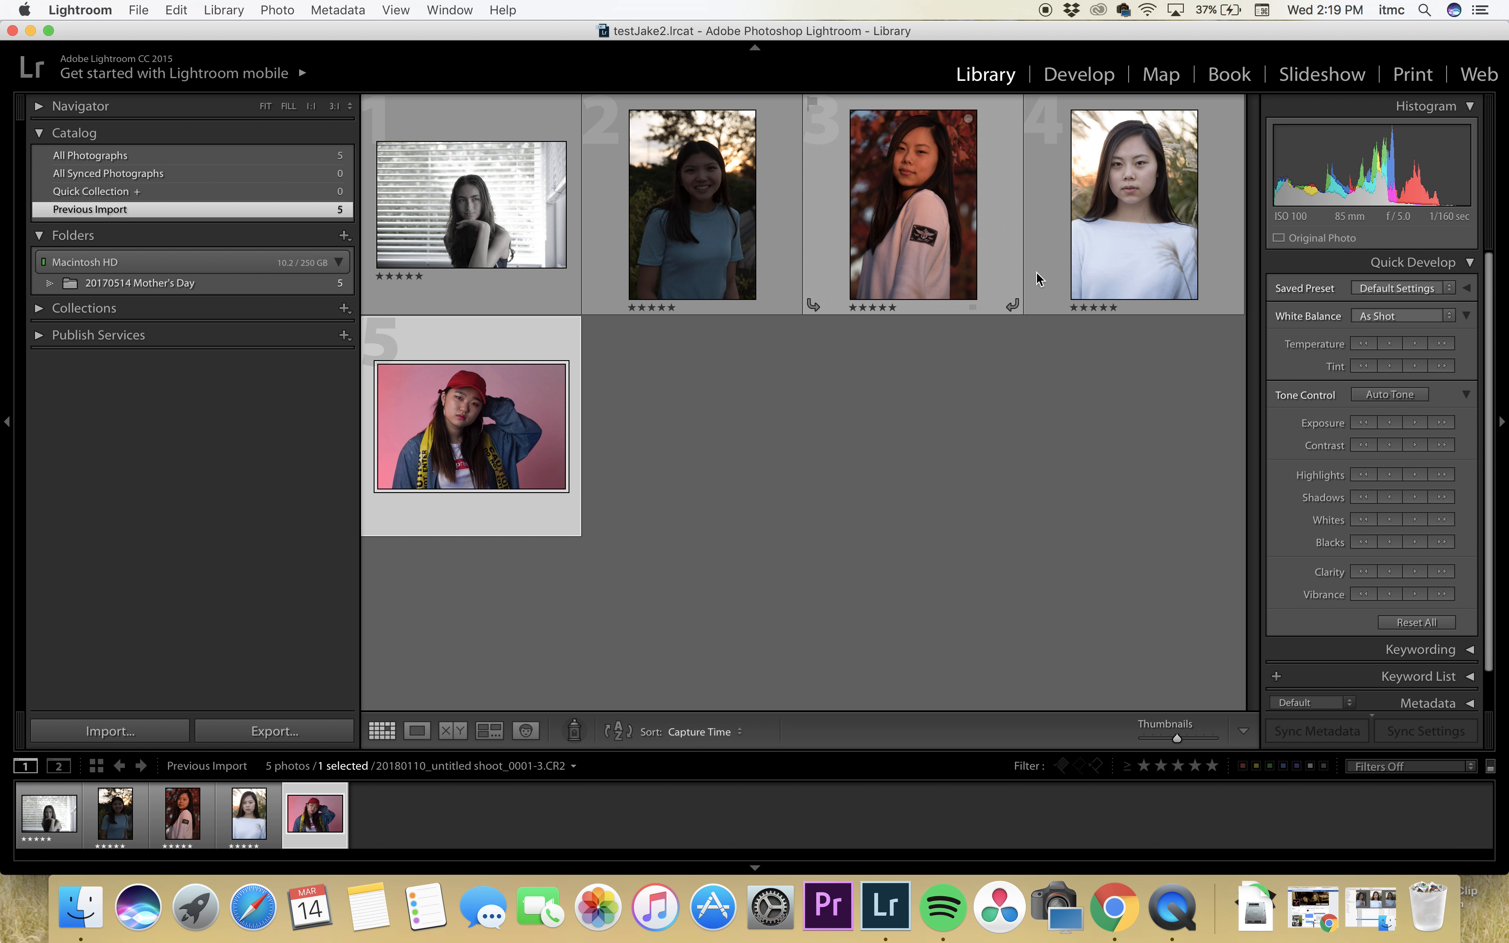
left_click(1395, 776)
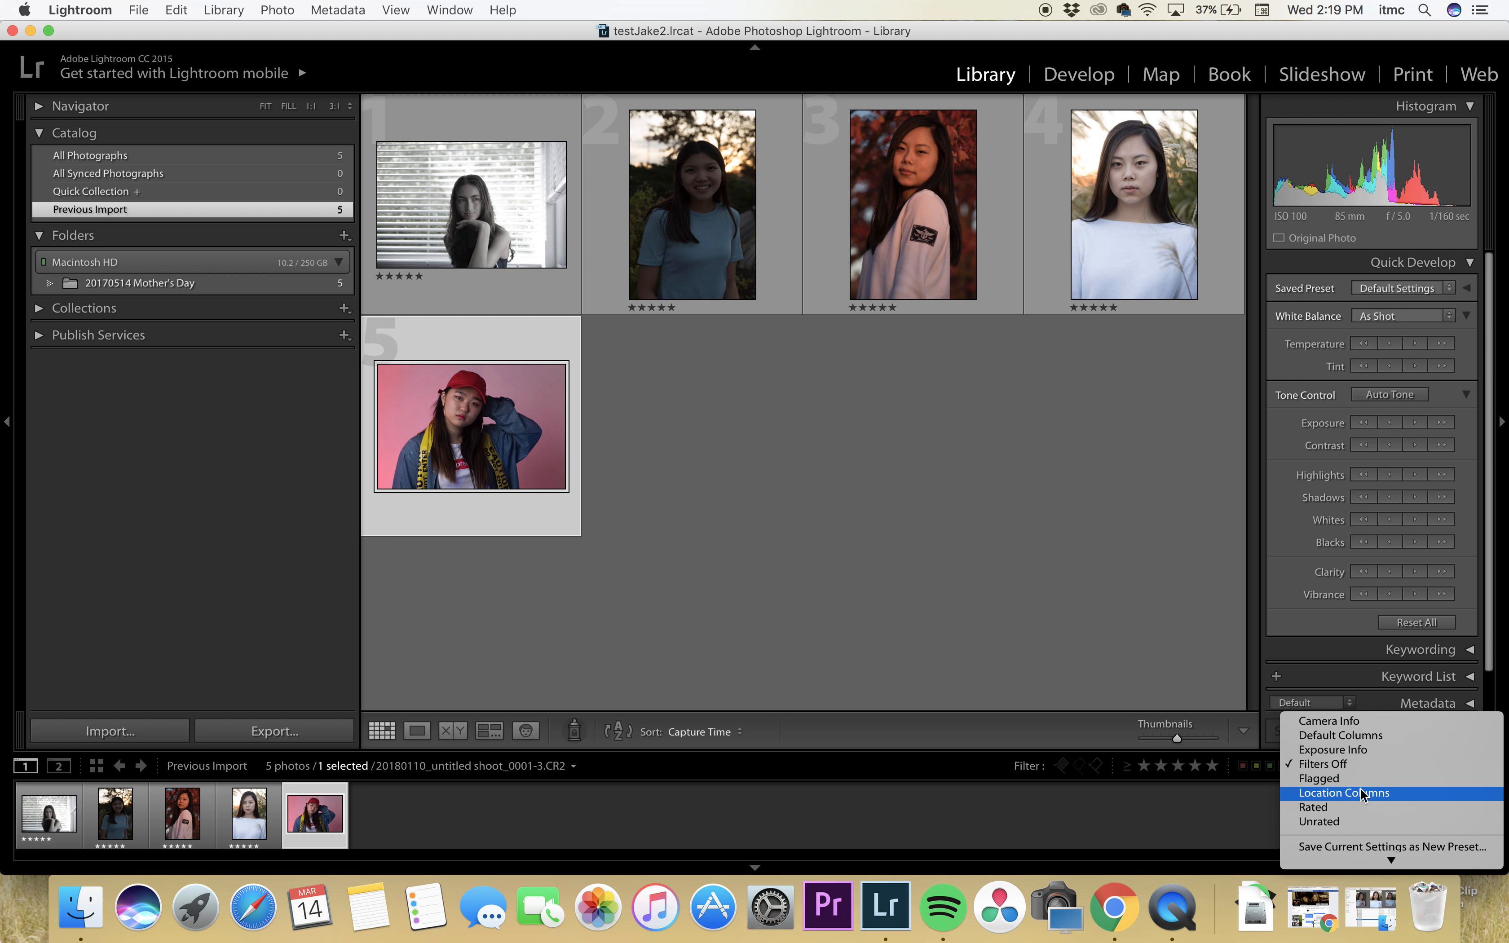
left_click(1336, 807)
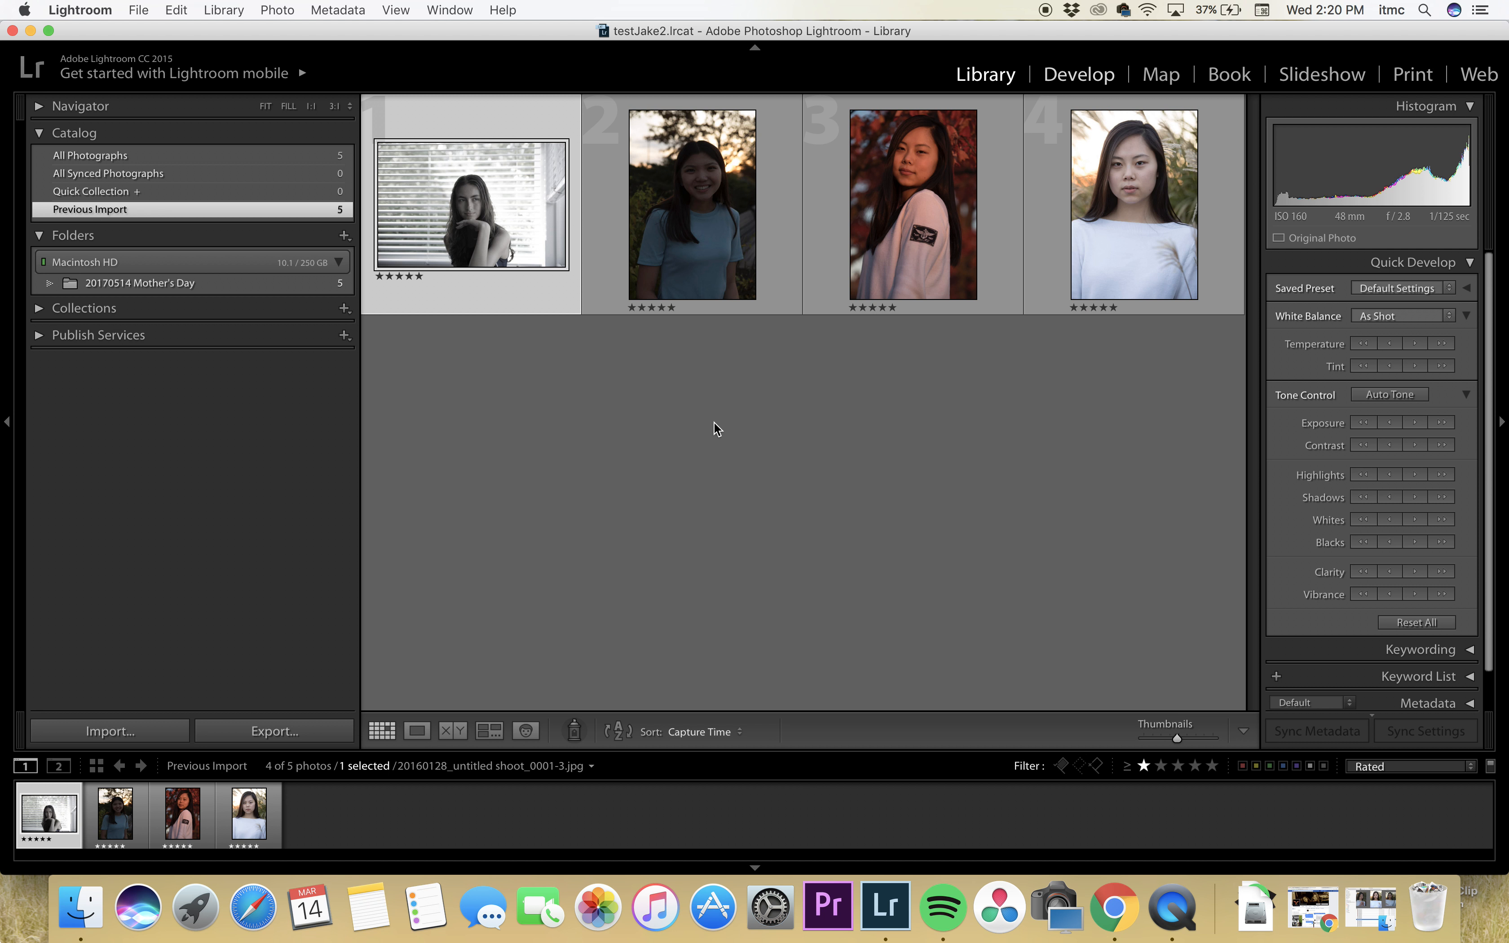
- Switch to the Develop module and back to the Library, and turn the photo filter off
key("d")
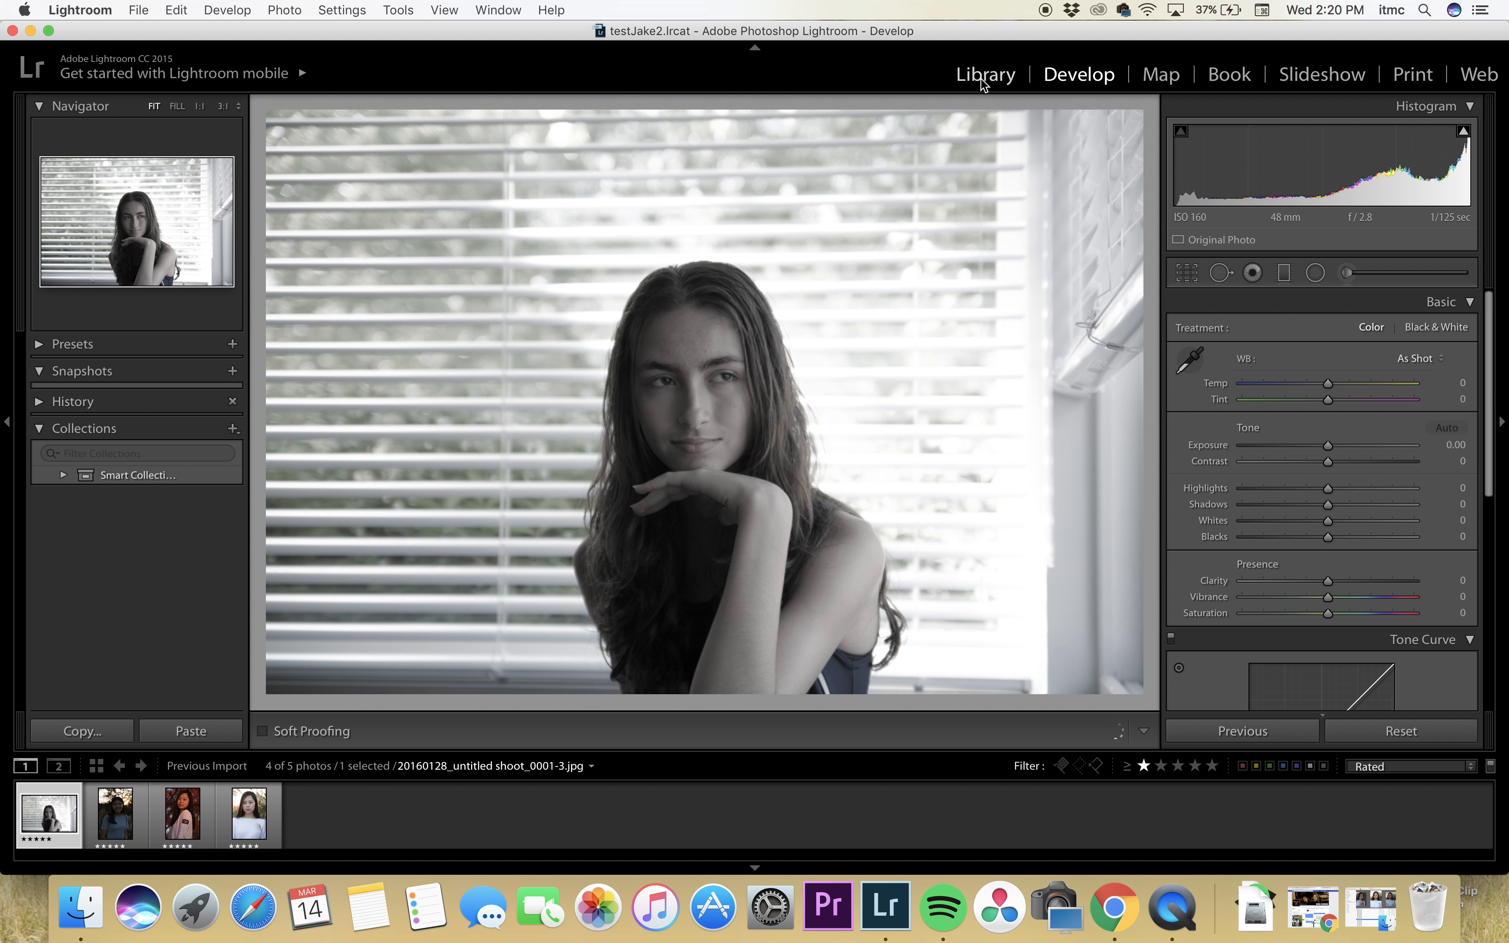
left_click(983, 78)
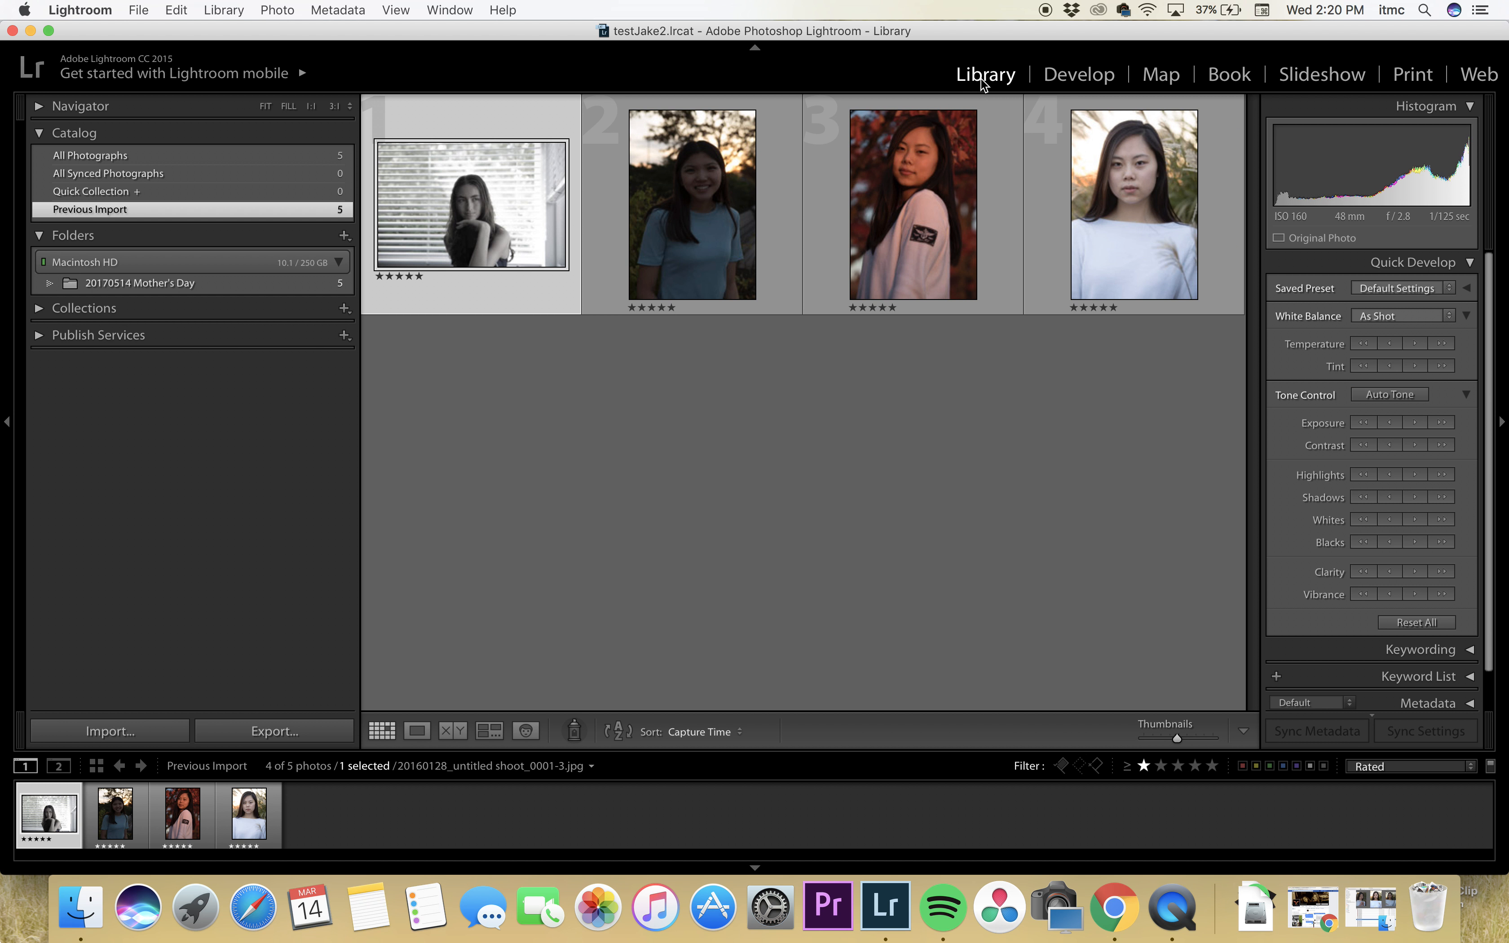
left_click(900, 427)
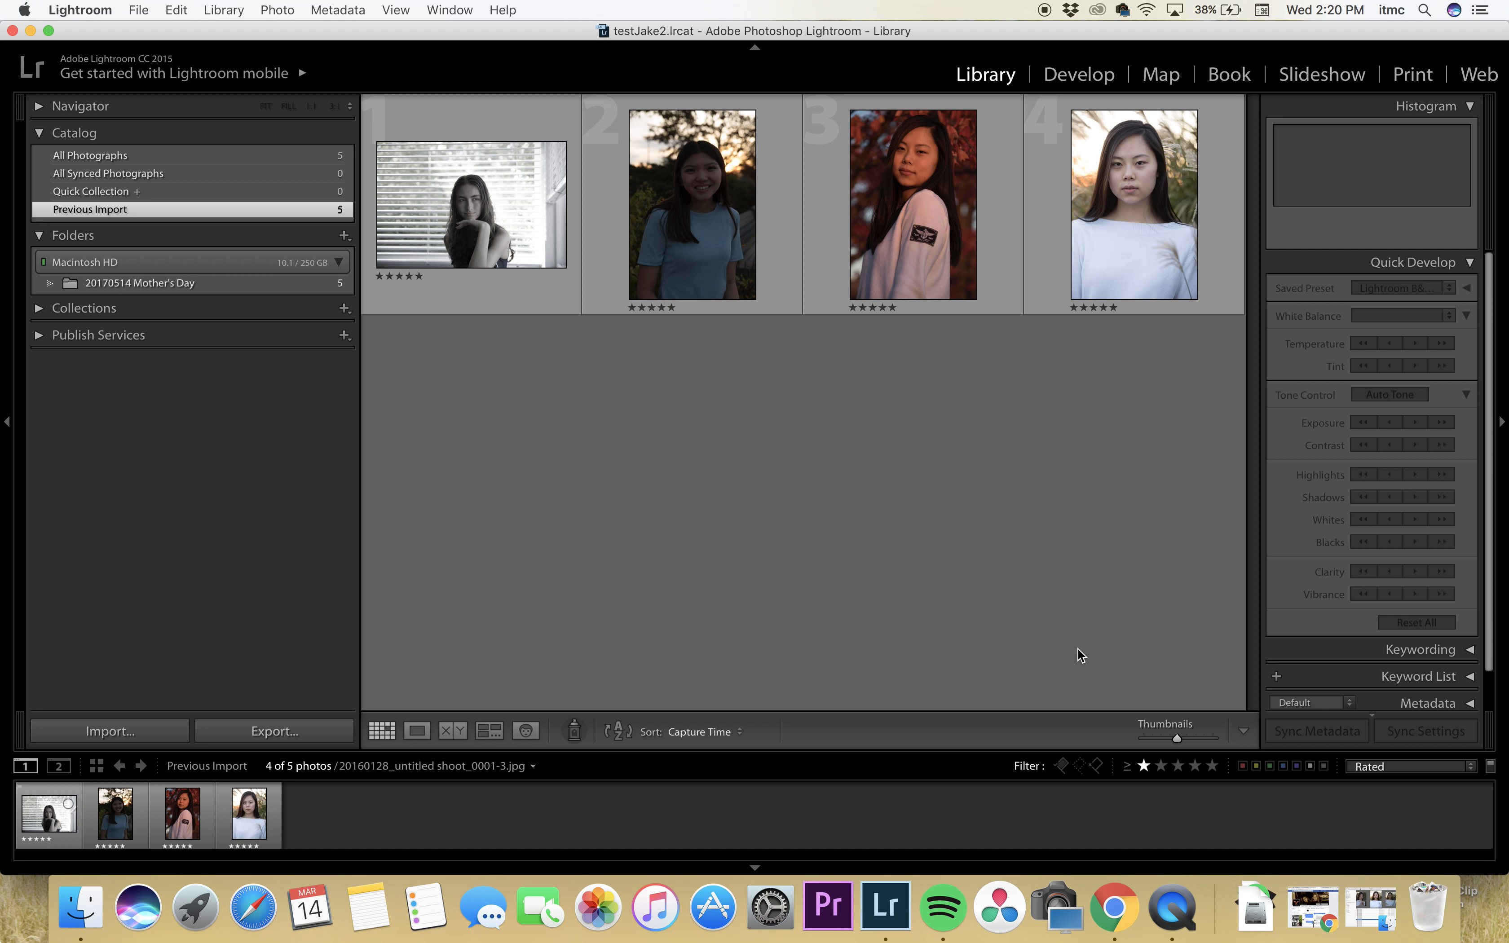
left_click(1379, 774)
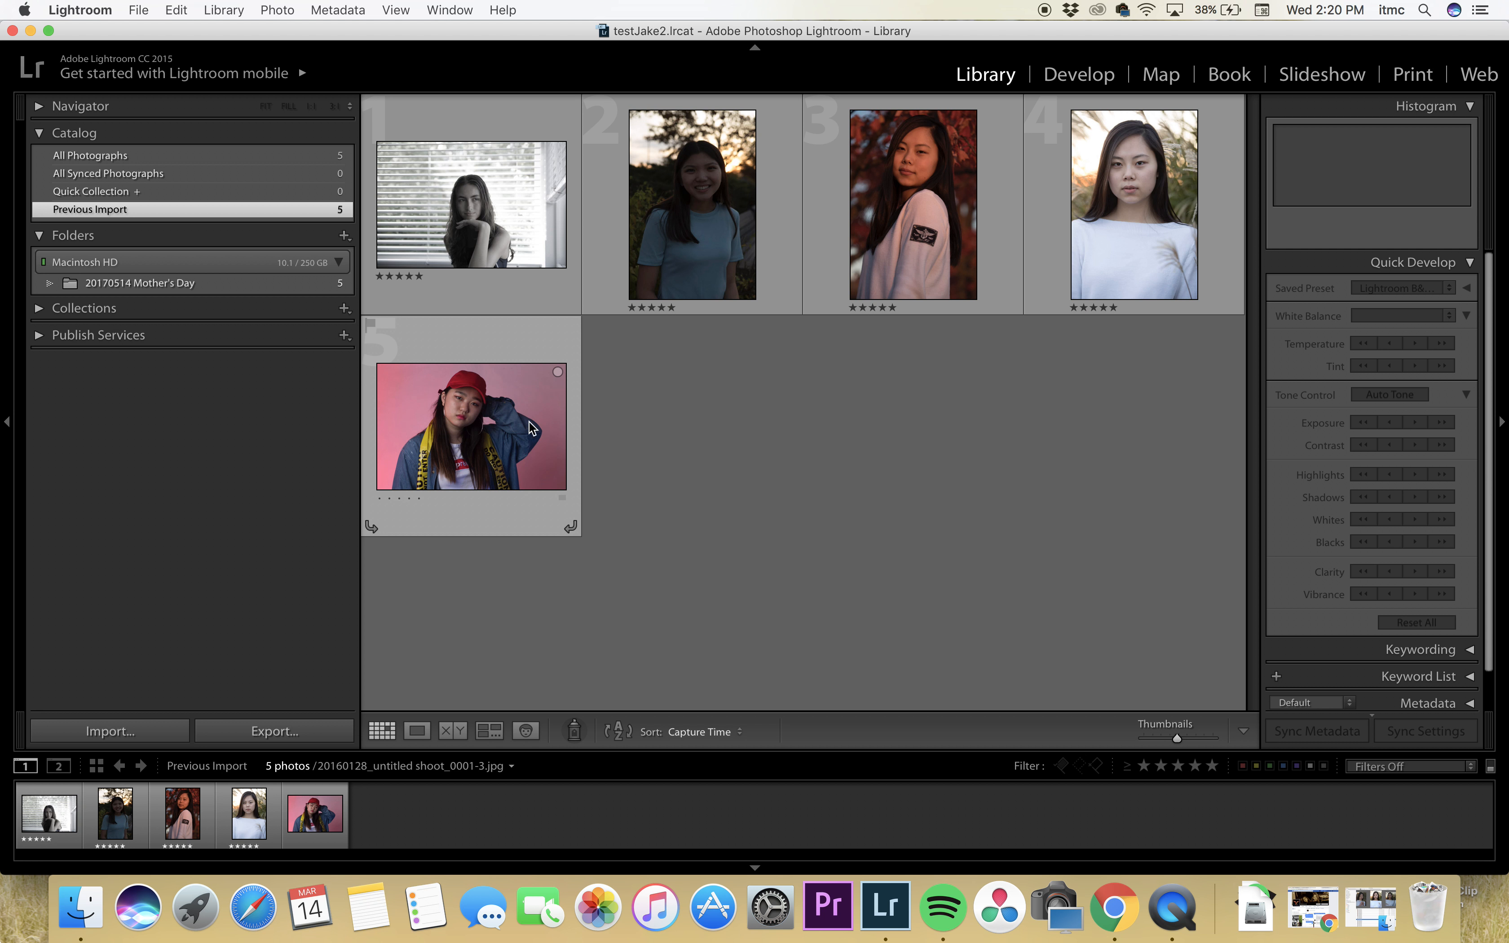
- Open the black-and-white window portrait in the Develop module and look through the adjustment sections
left_click(485, 186)
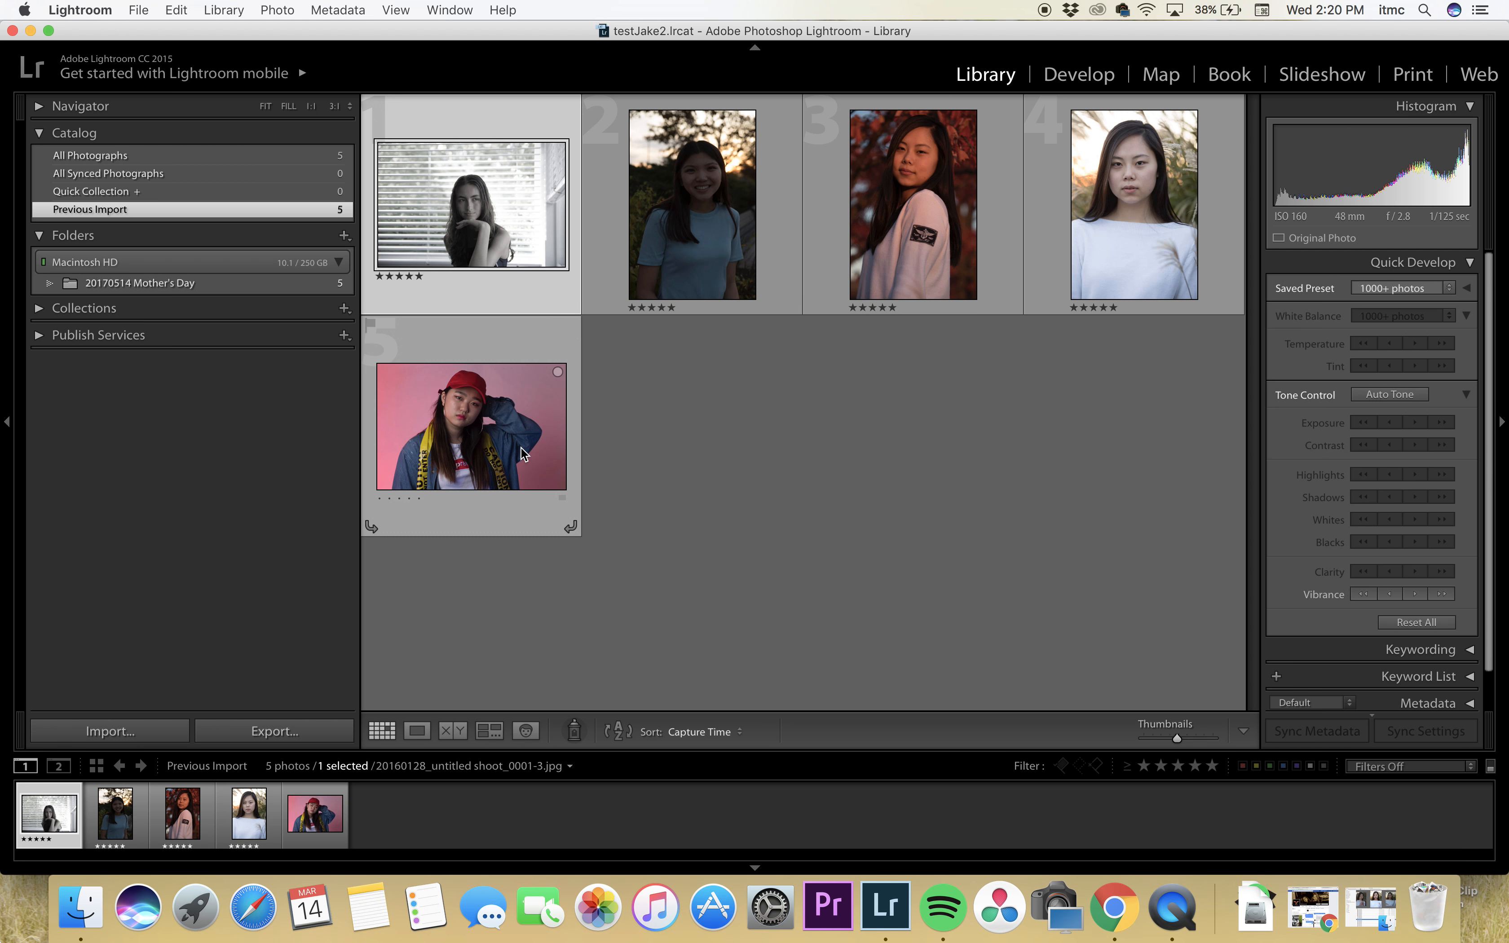
left_click(1092, 76)
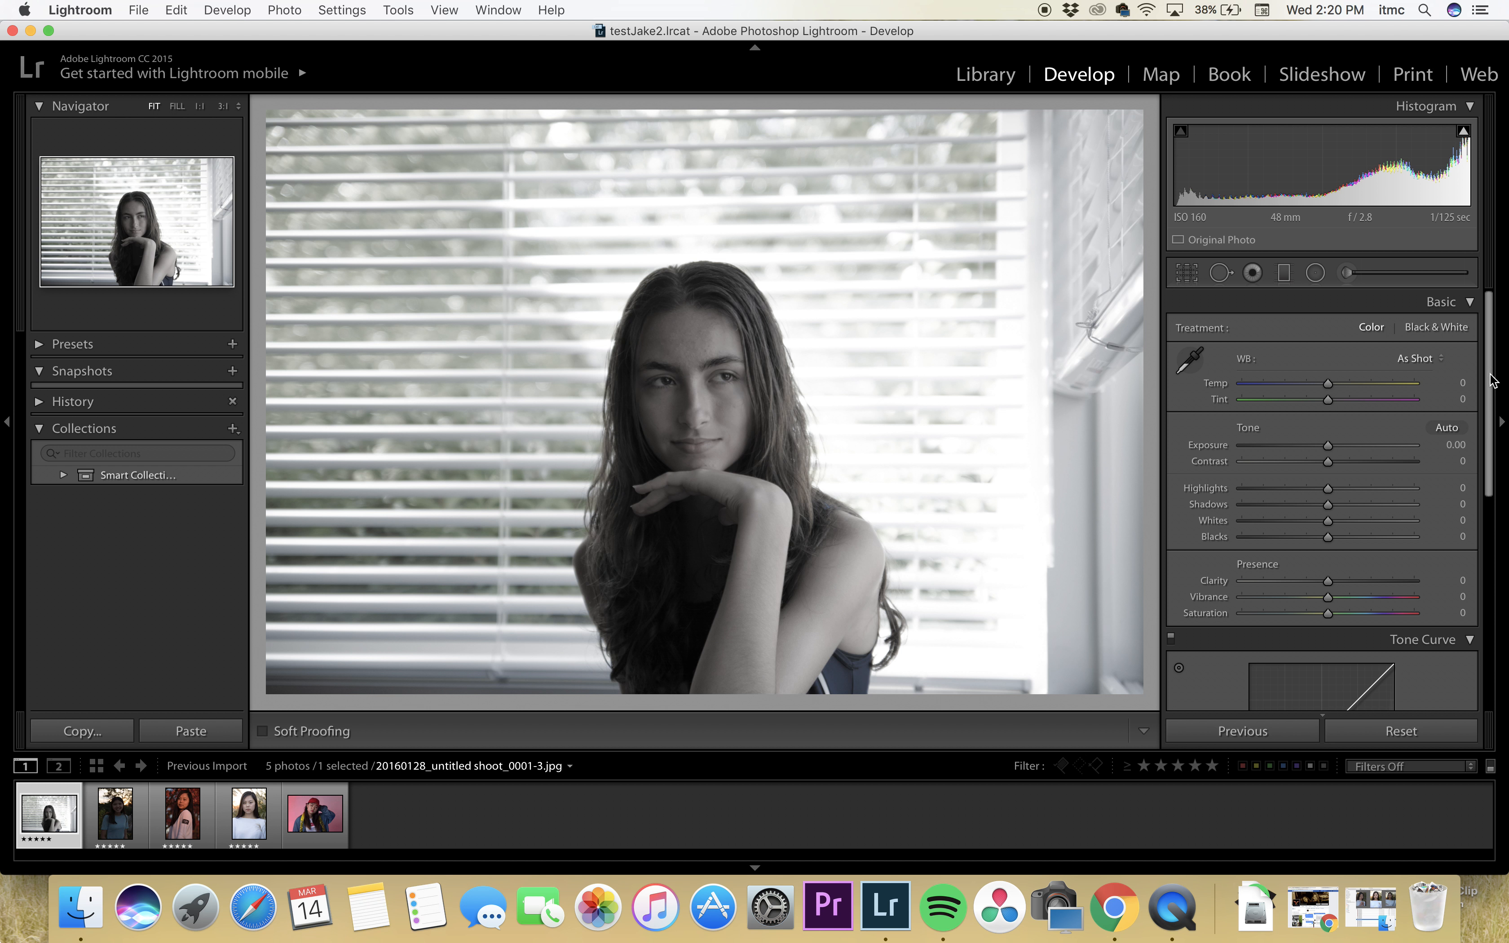
scroll(1445, 564, "down", 10)
scroll(1446, 565, "up", 10)
mouse_move(1491, 369)
left_mouse_down()
mouse_move(1489, 414)
mouse_move(1489, 362)
left_mouse_up()
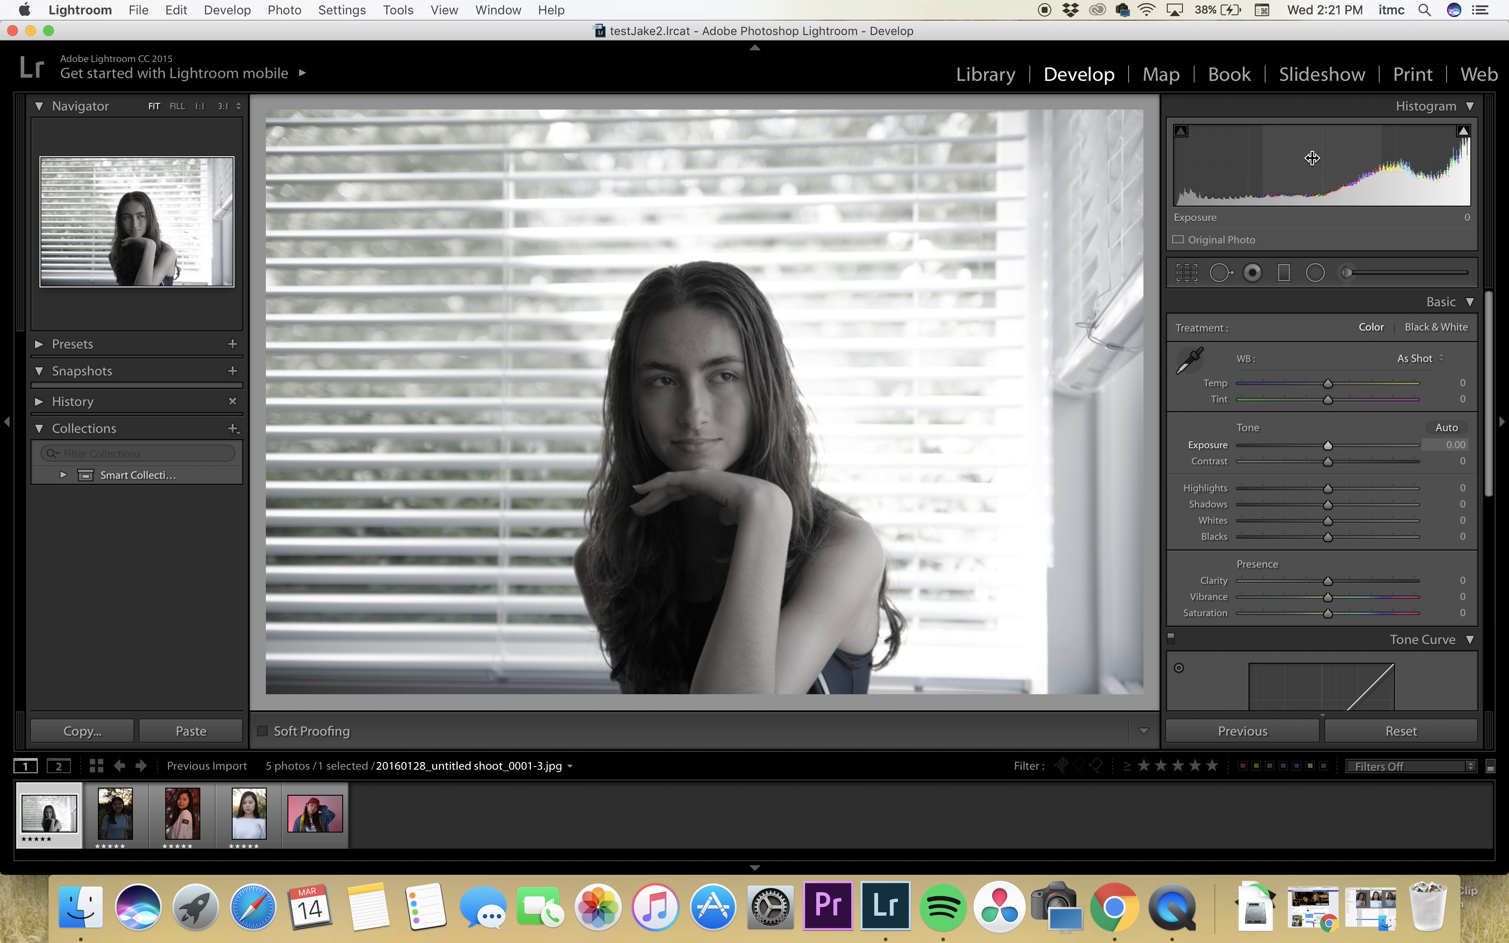
- Move ahead to the fourth photo, the portrait in the white sweater, passing through the darker portraits
key("Right")
key("Right")
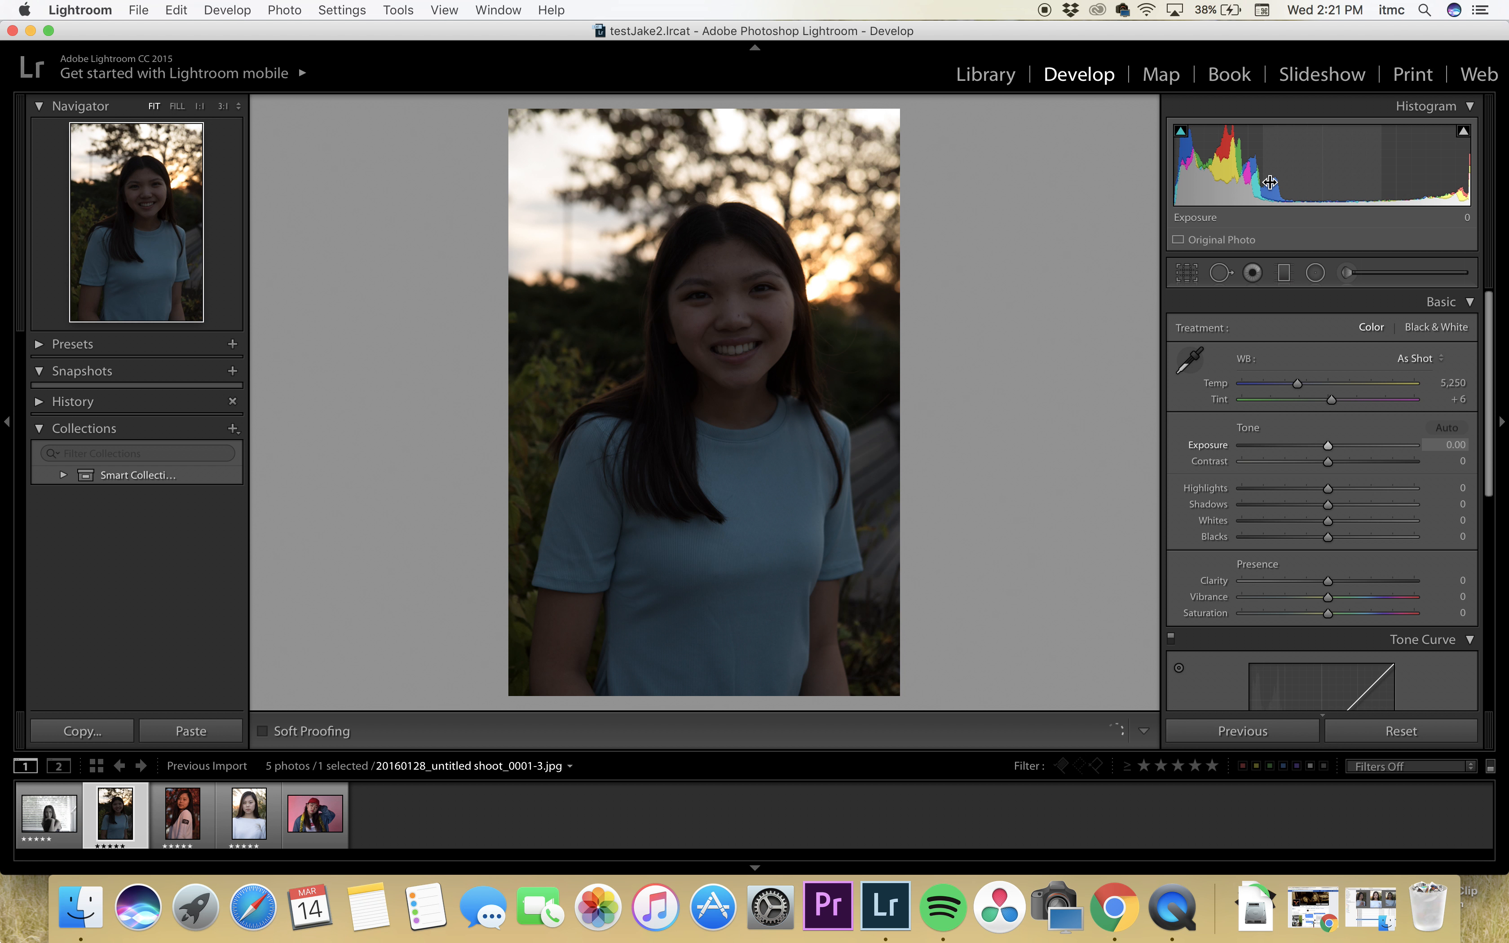
key("Right")
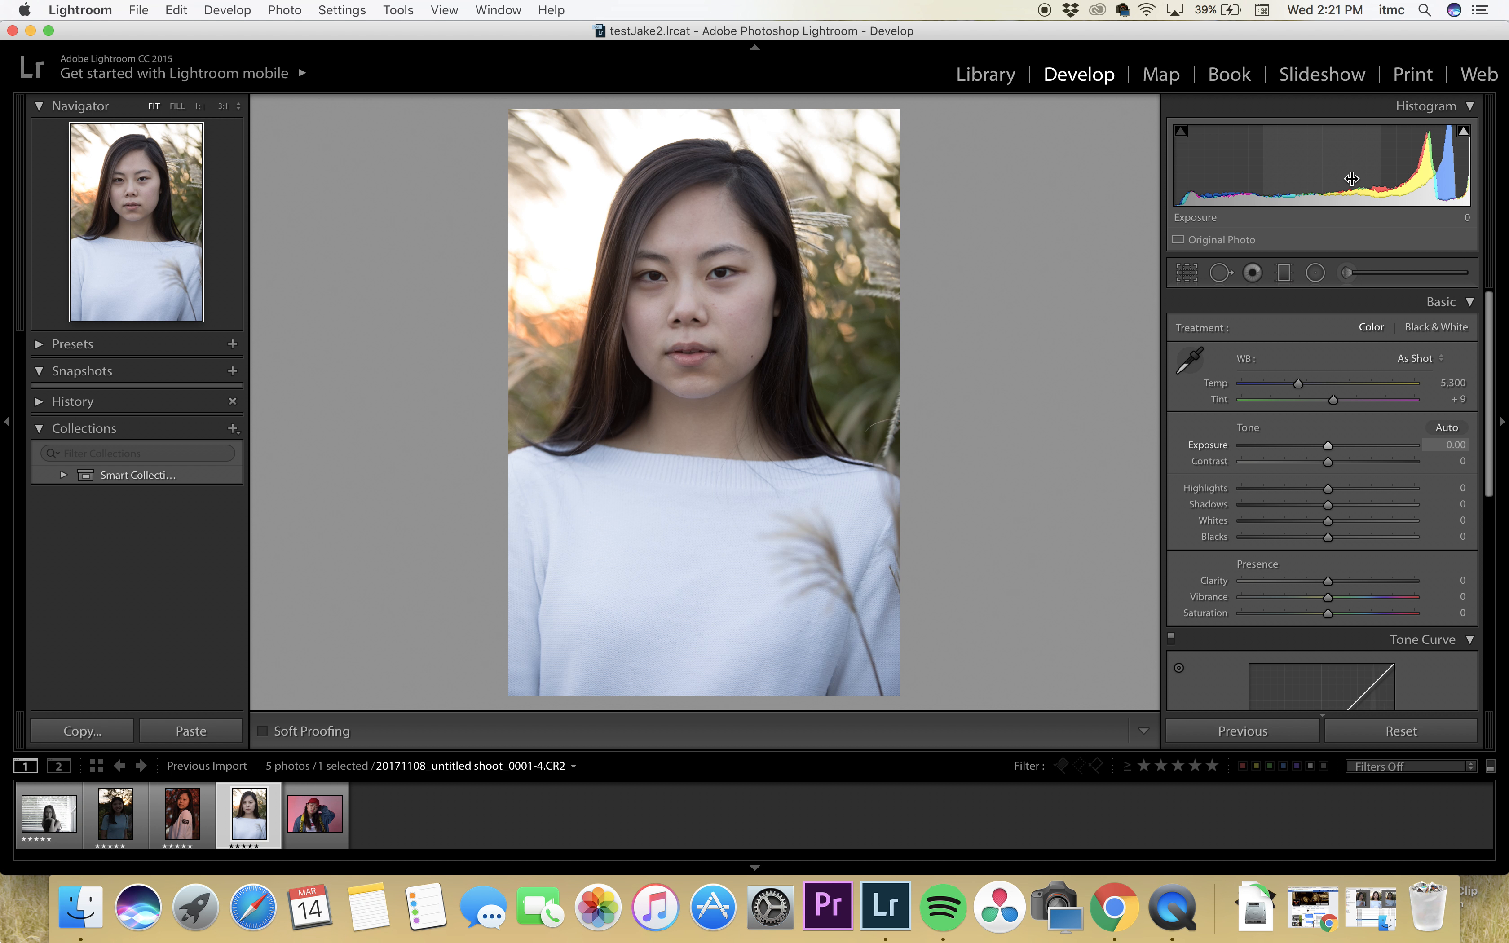
- Lower the white-sweater portrait's exposure to −0.50 and compare the before and after versions side by side
left_click_drag(1321, 166, 1291, 165)
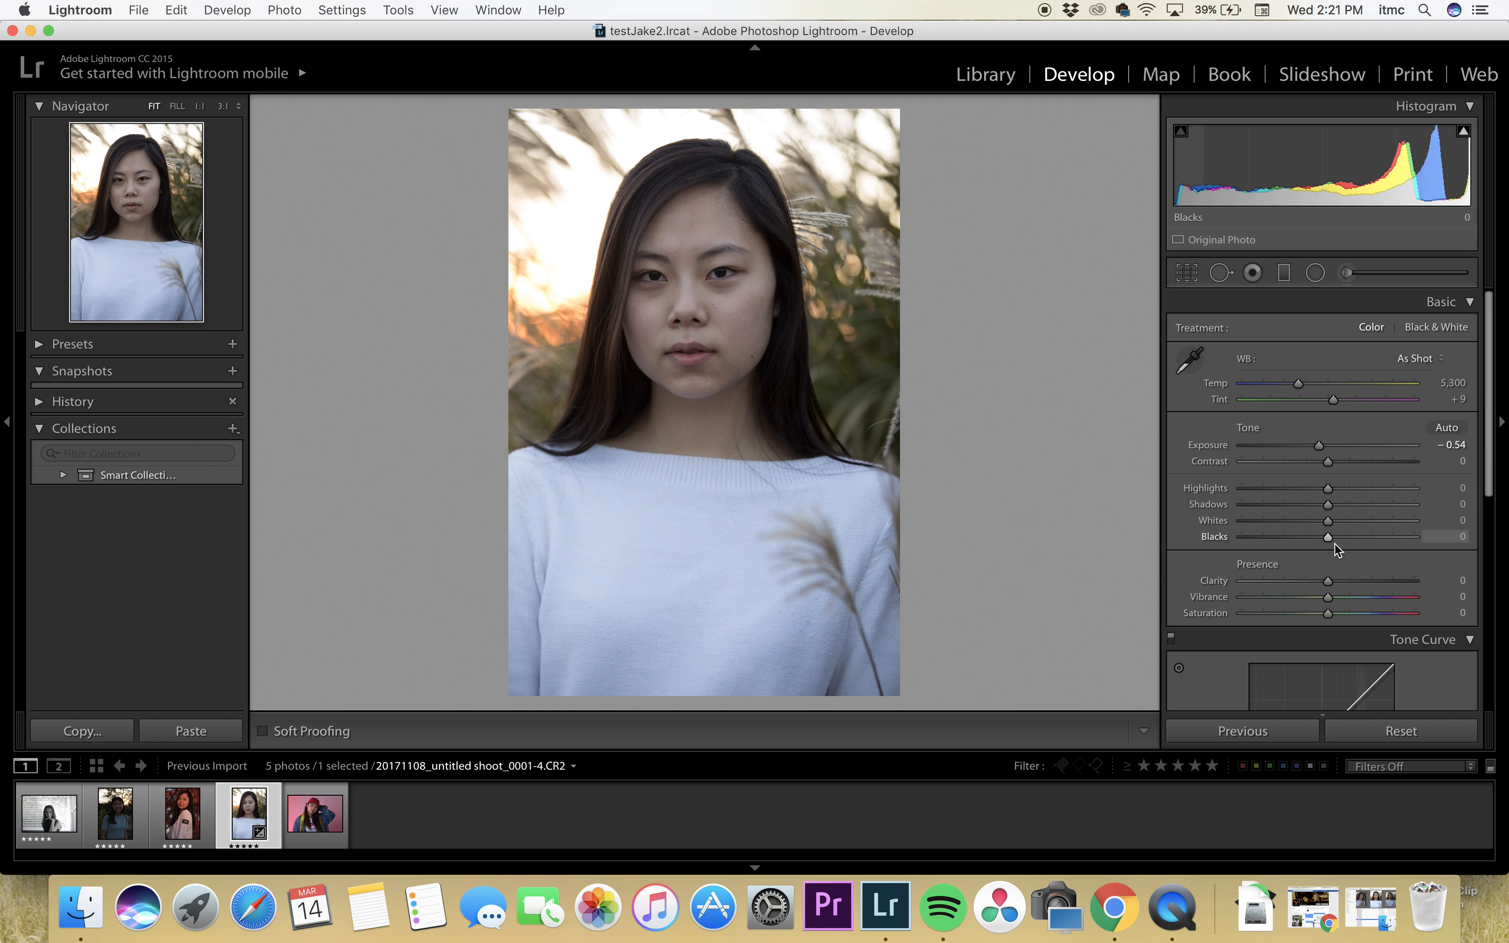
left_click(1319, 450)
left_click_drag(1318, 449, 1319, 448)
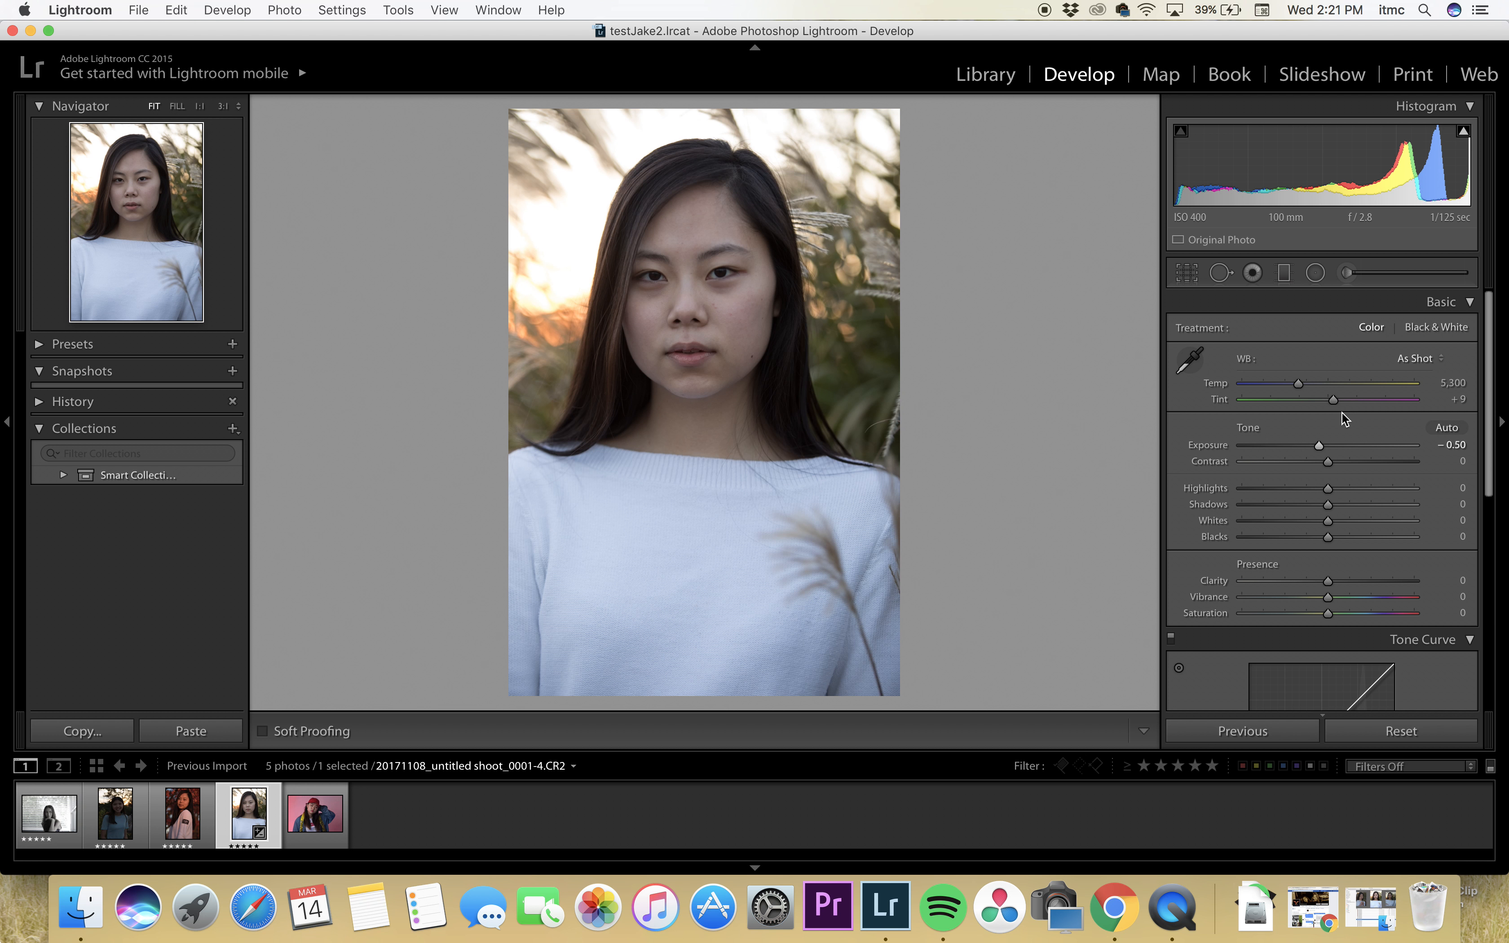
key("y")
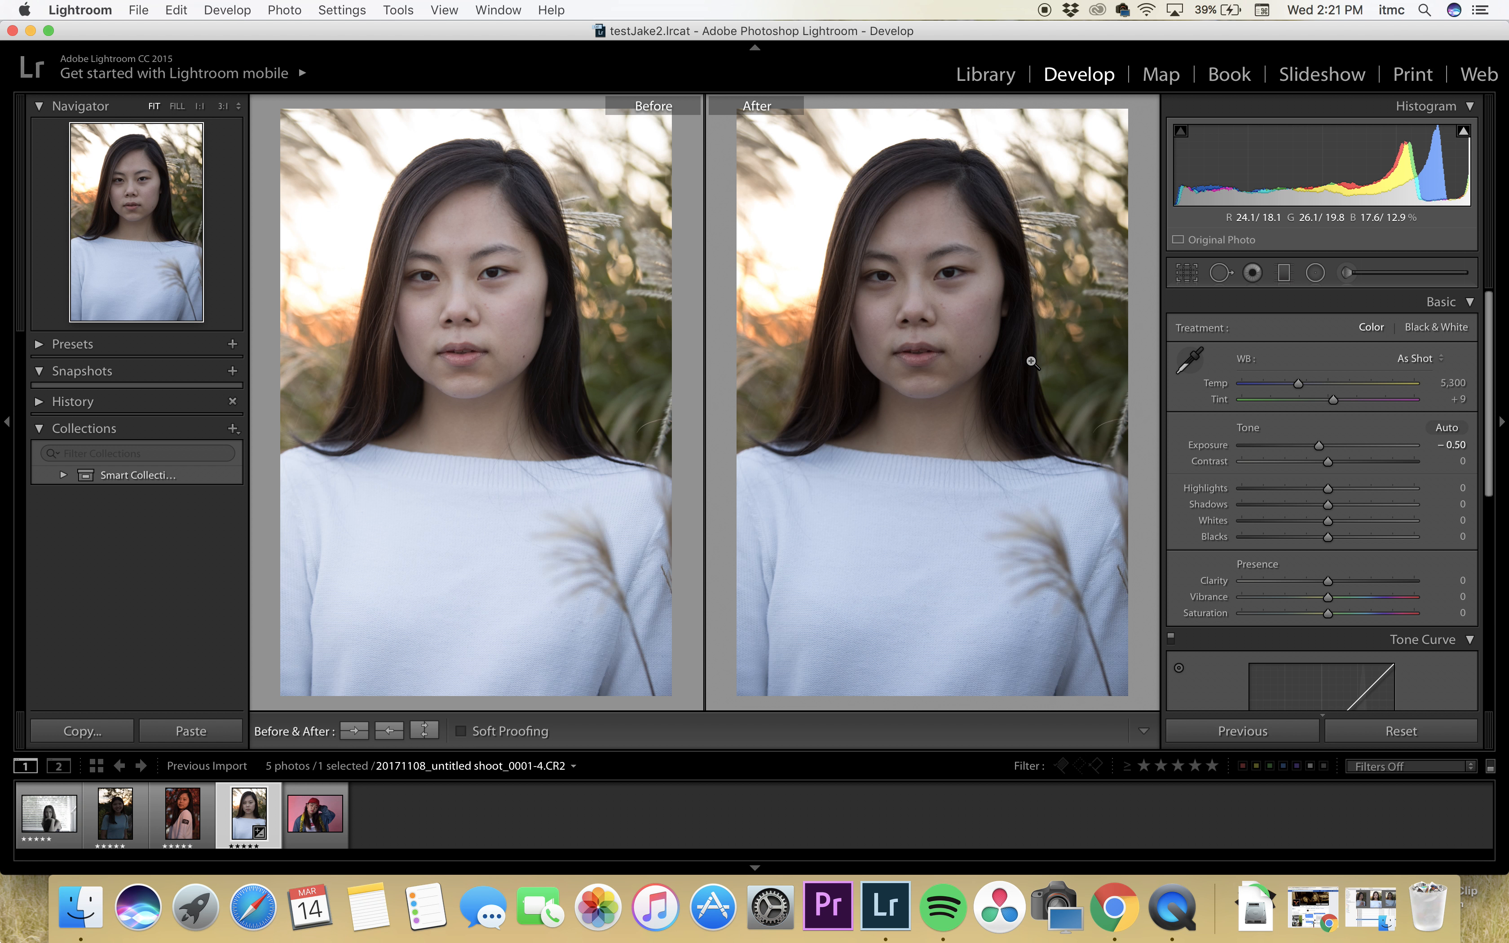
key("y")
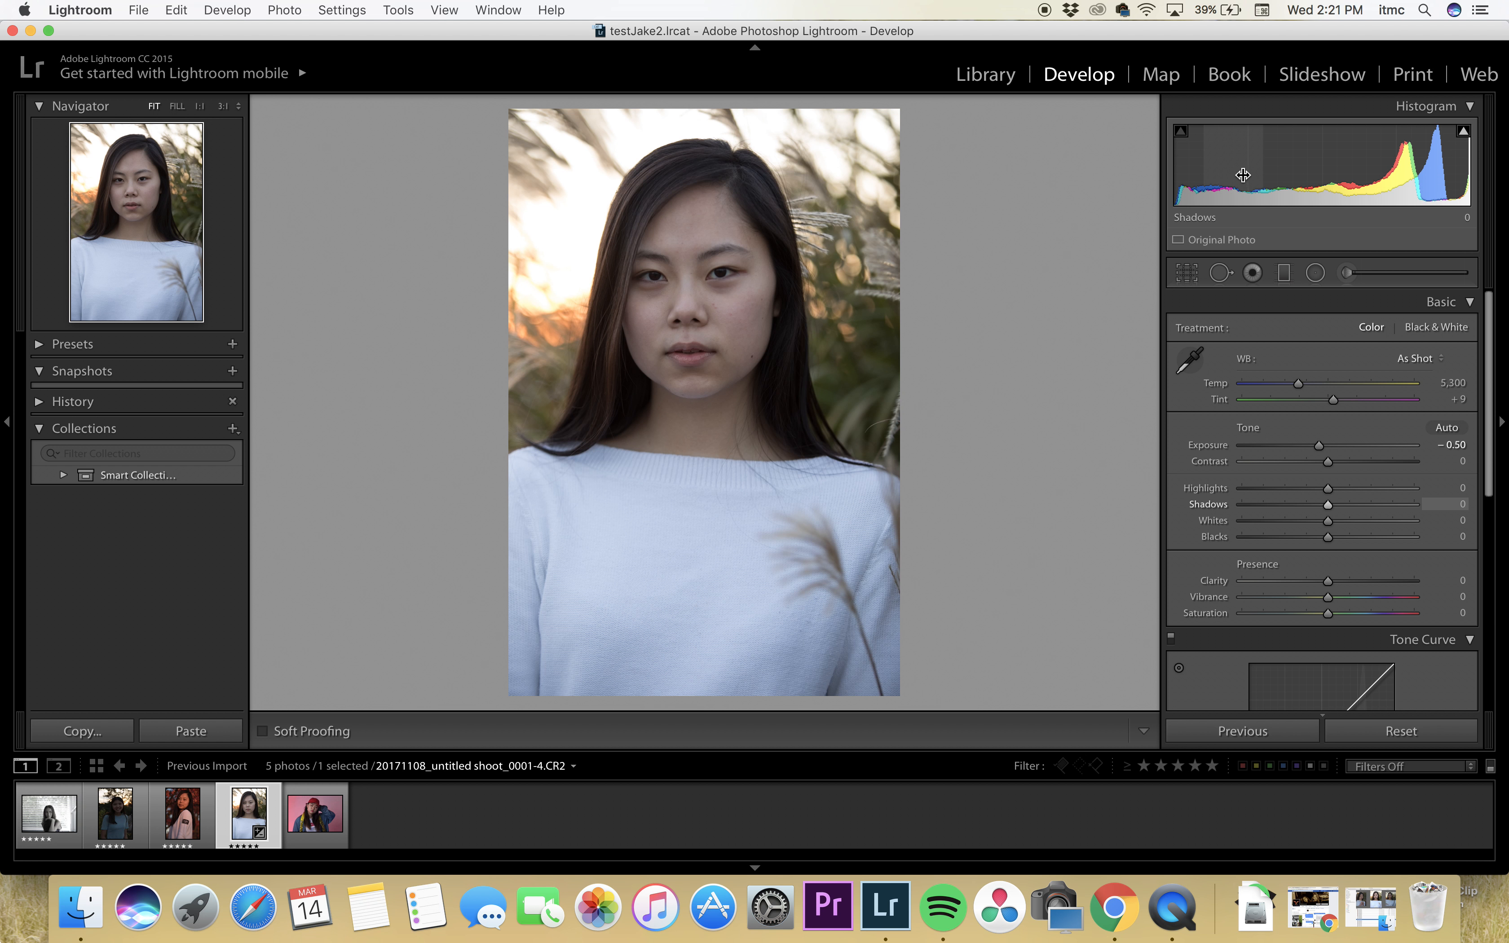
- Lower the blacks to −20 while previewing the shadow clipping on the photo
key("alt")
left_click_drag(1196, 172, 1177, 172)
key("alt")
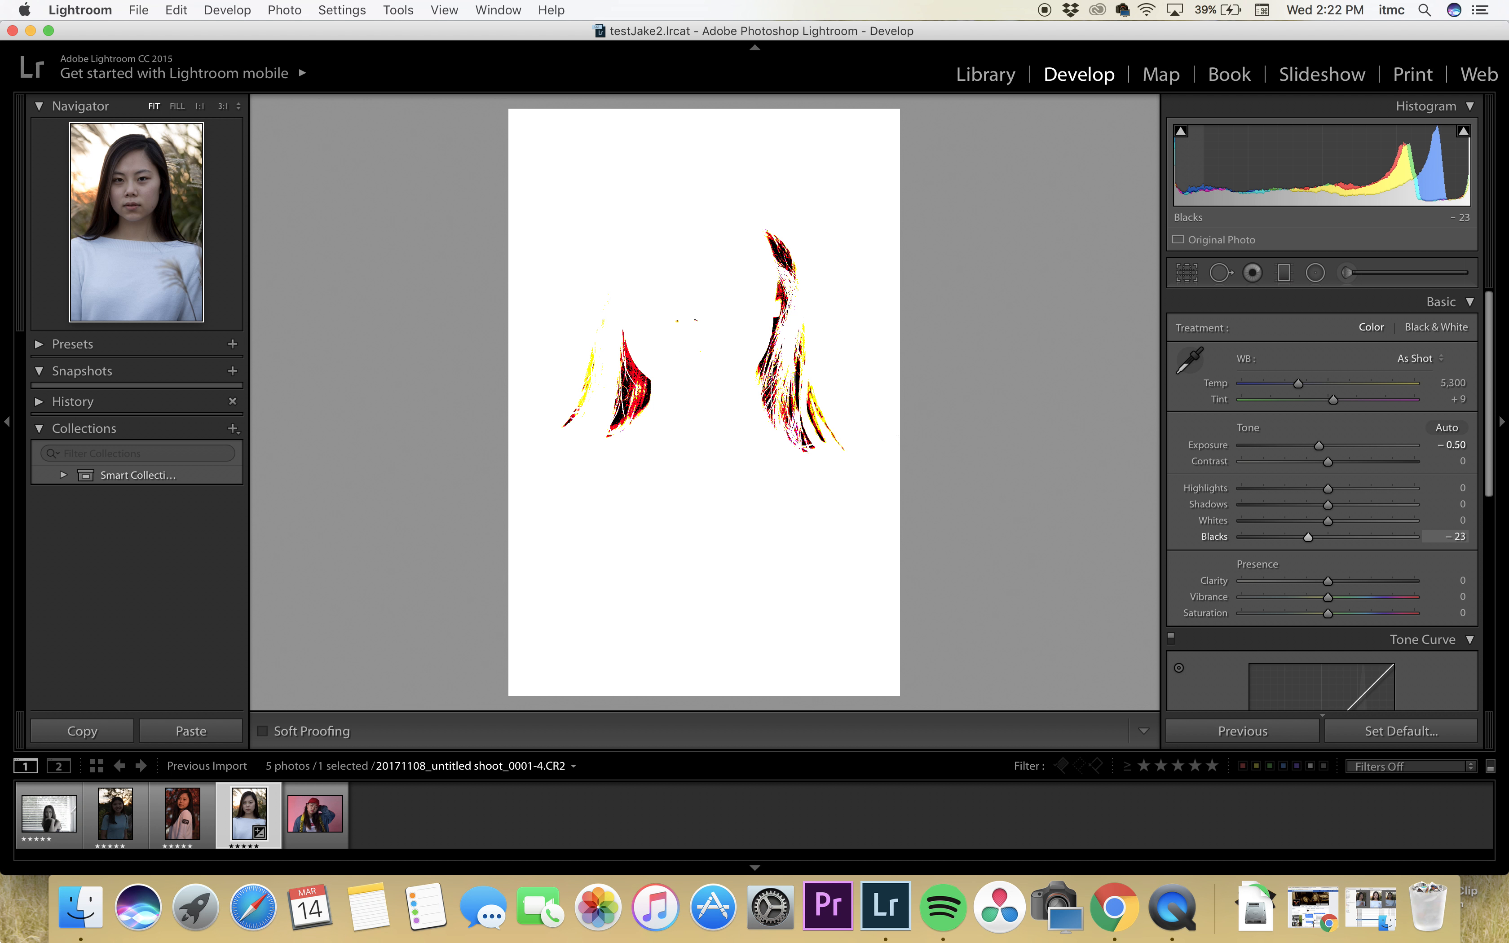
left_click_drag(1177, 172, 1180, 172)
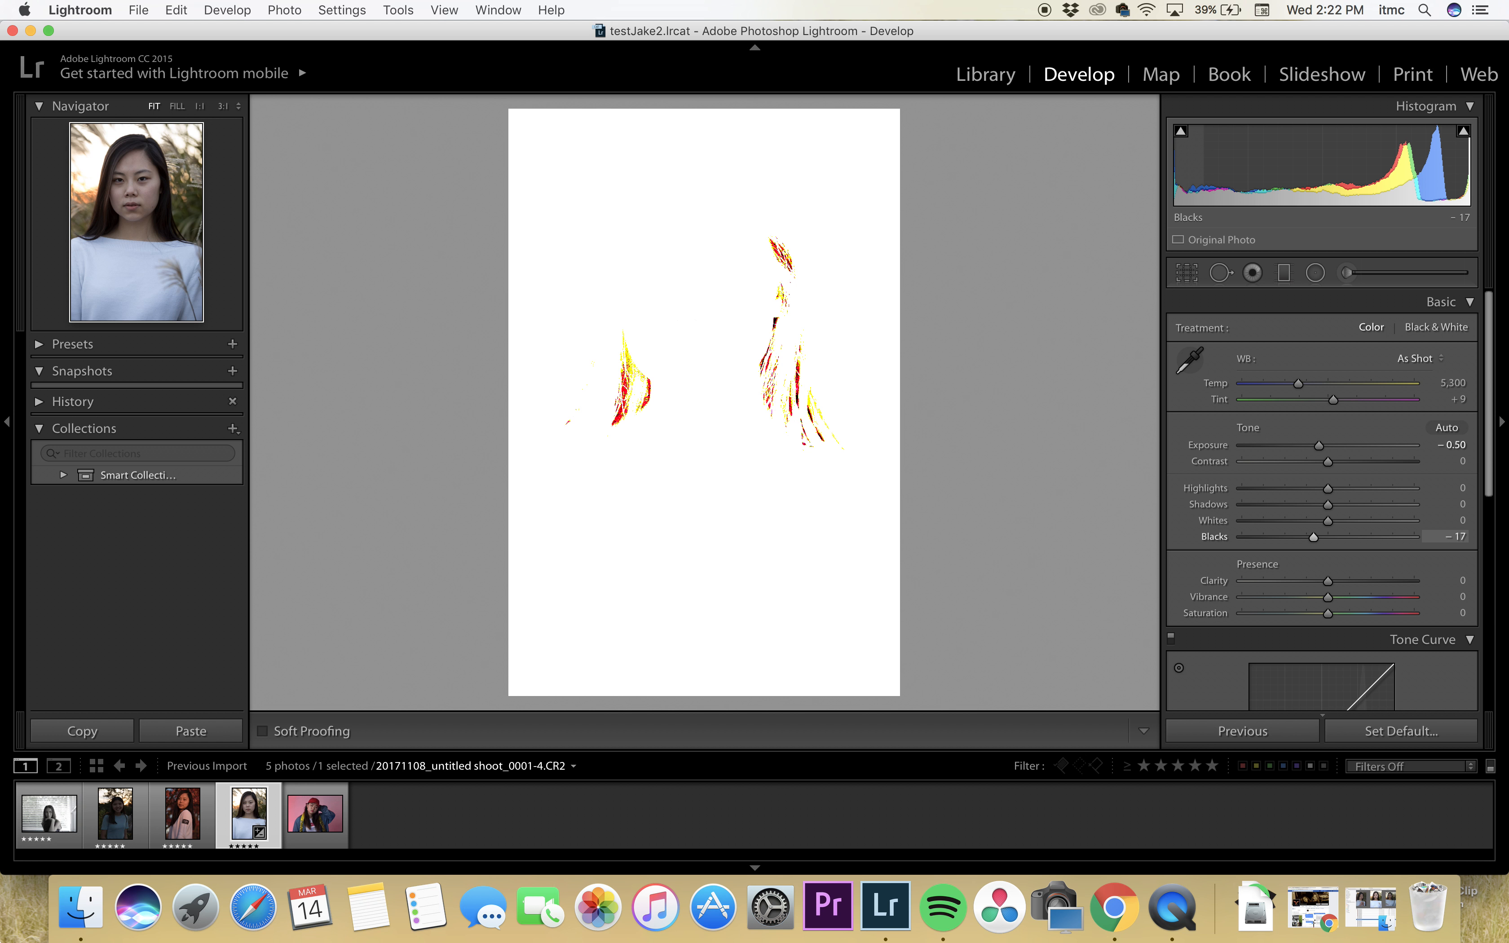
left_click_drag(1180, 172, 1199, 172)
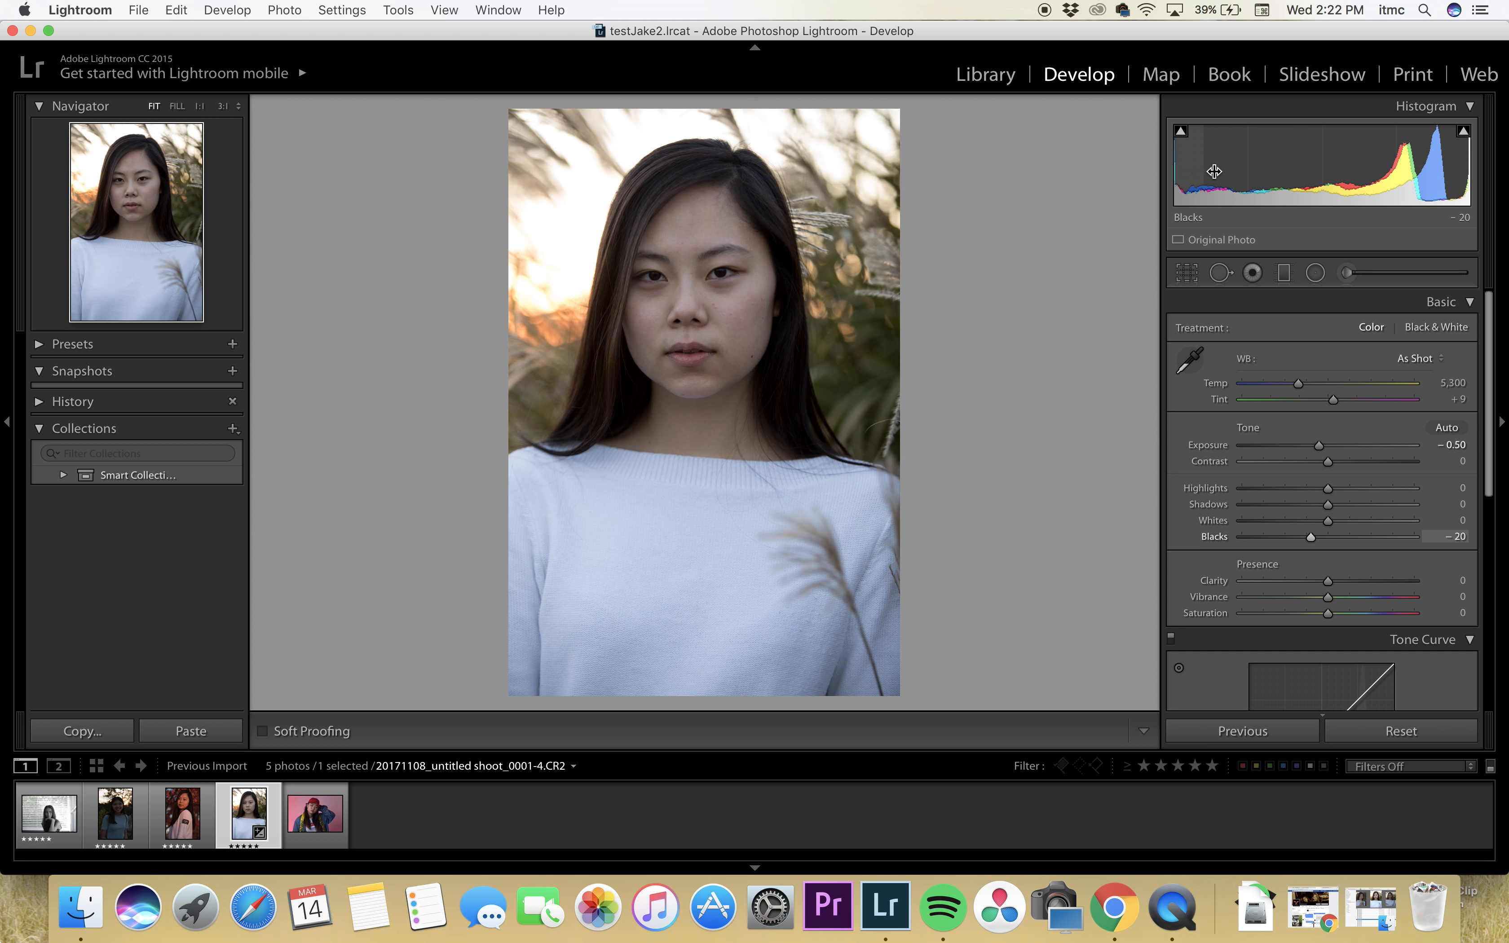
- Try the whites at −22, reset the tone adjustments, and undo a further whites change to −100
key("alt")
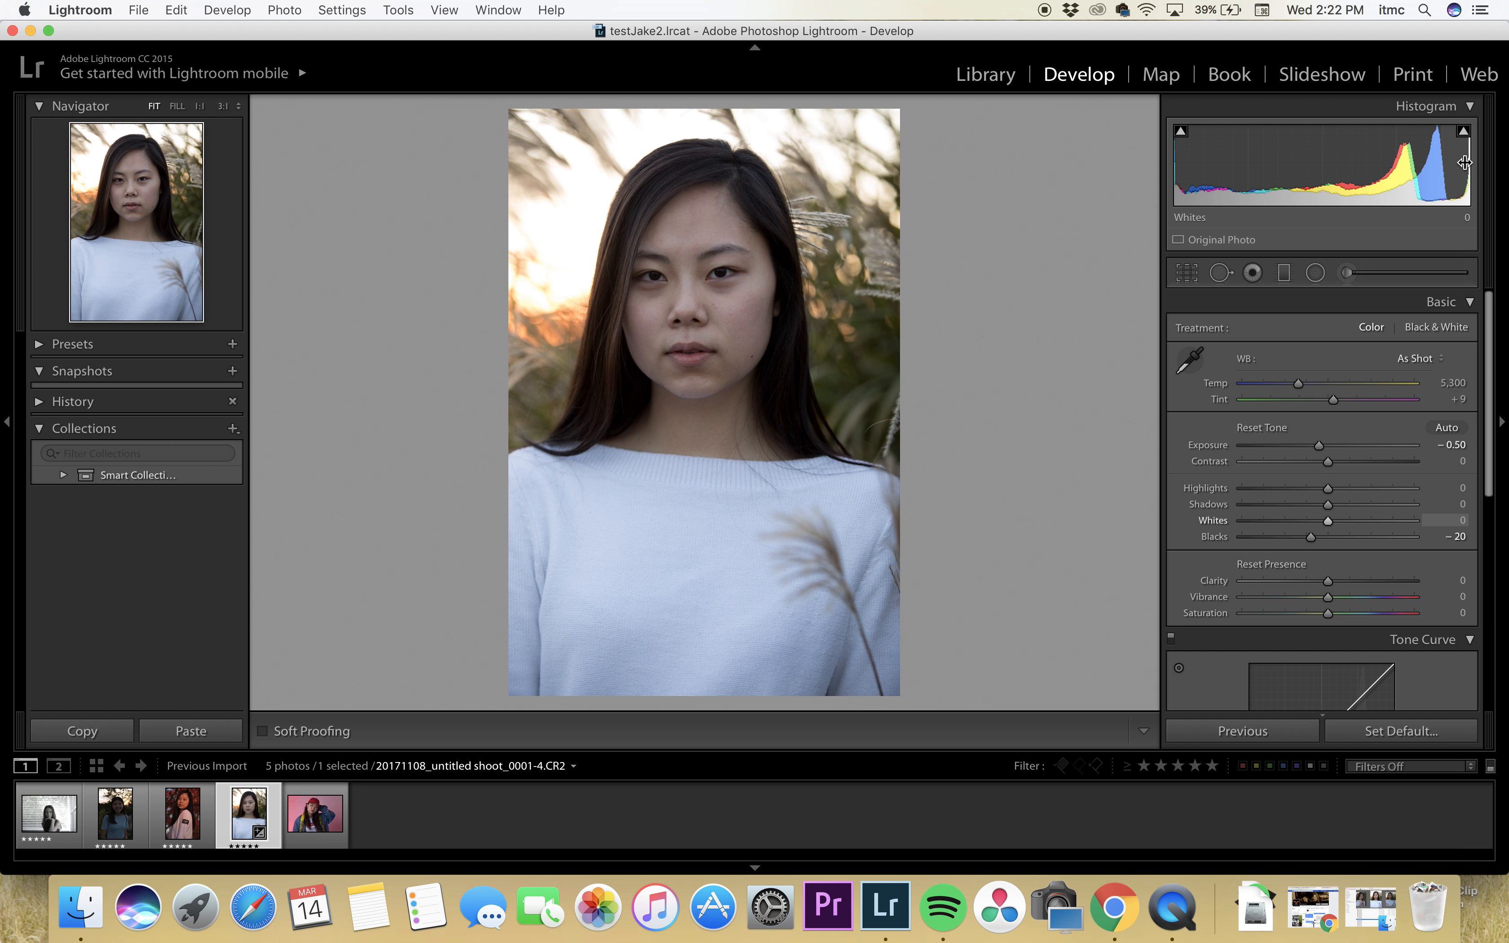
left_click_drag(1464, 163, 1437, 163)
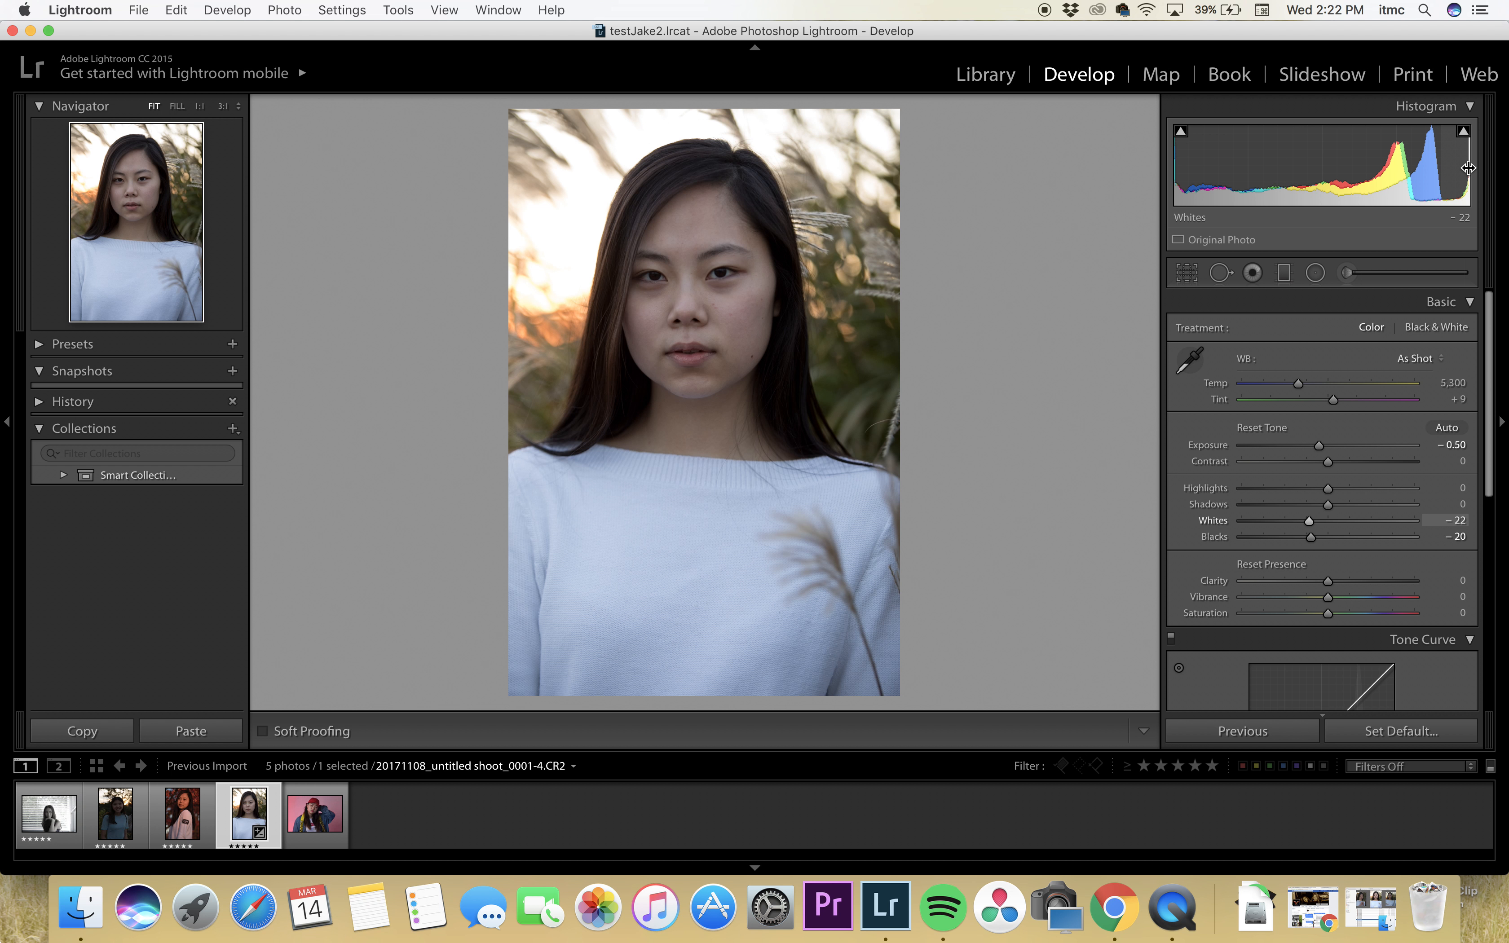
double_click(1465, 163, "alt")
mouse_move(1469, 167)
left_mouse_down()
mouse_move(1411, 168)
mouse_move(1462, 169)
left_mouse_up()
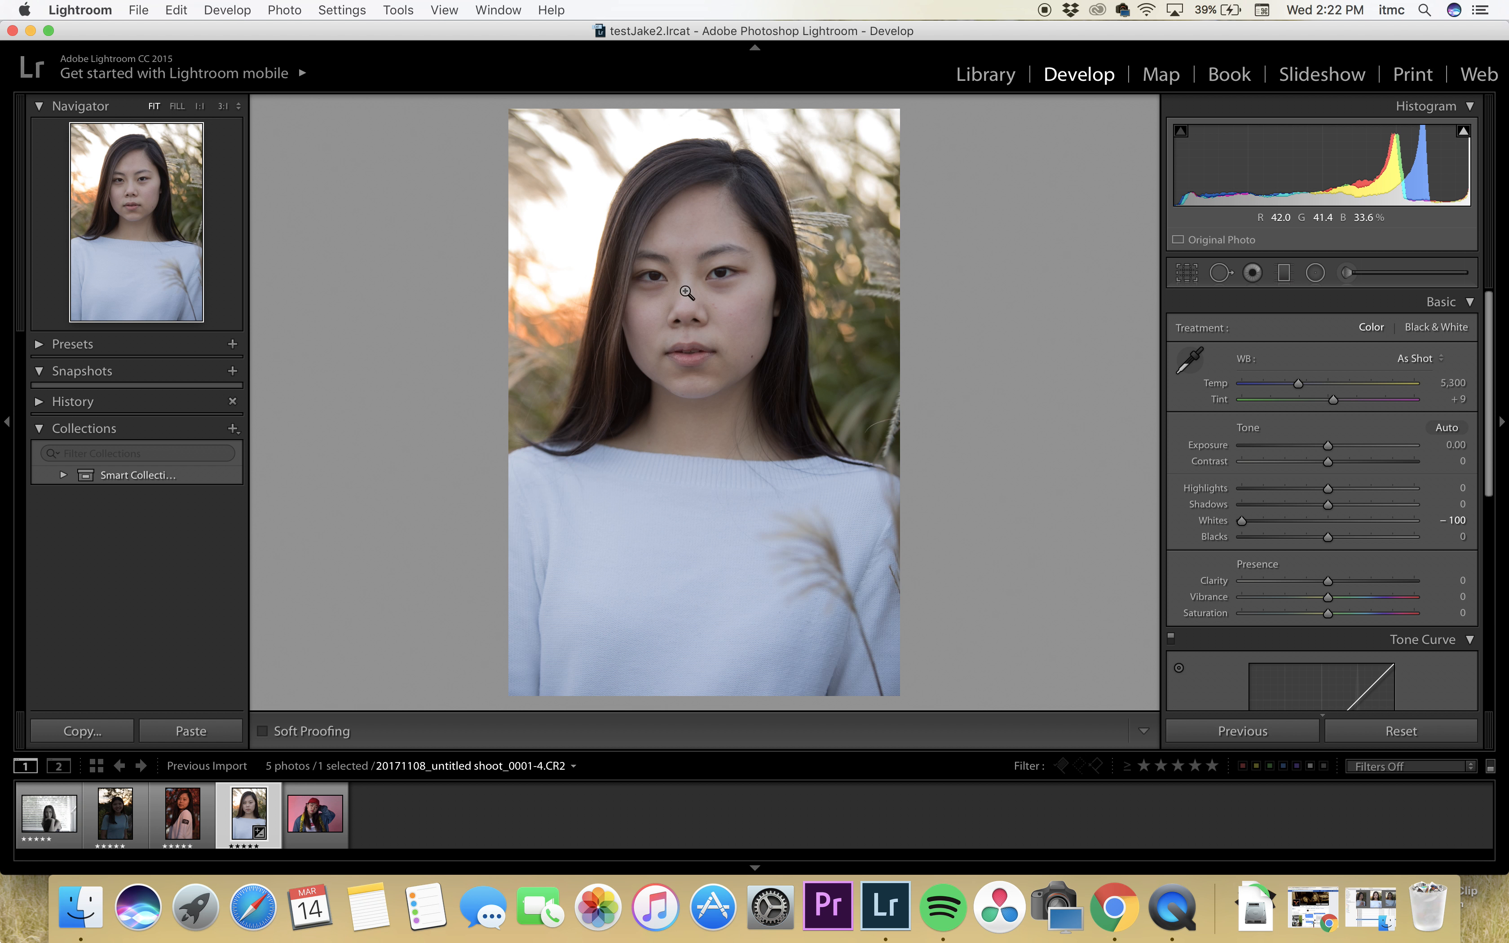
key("super+z")
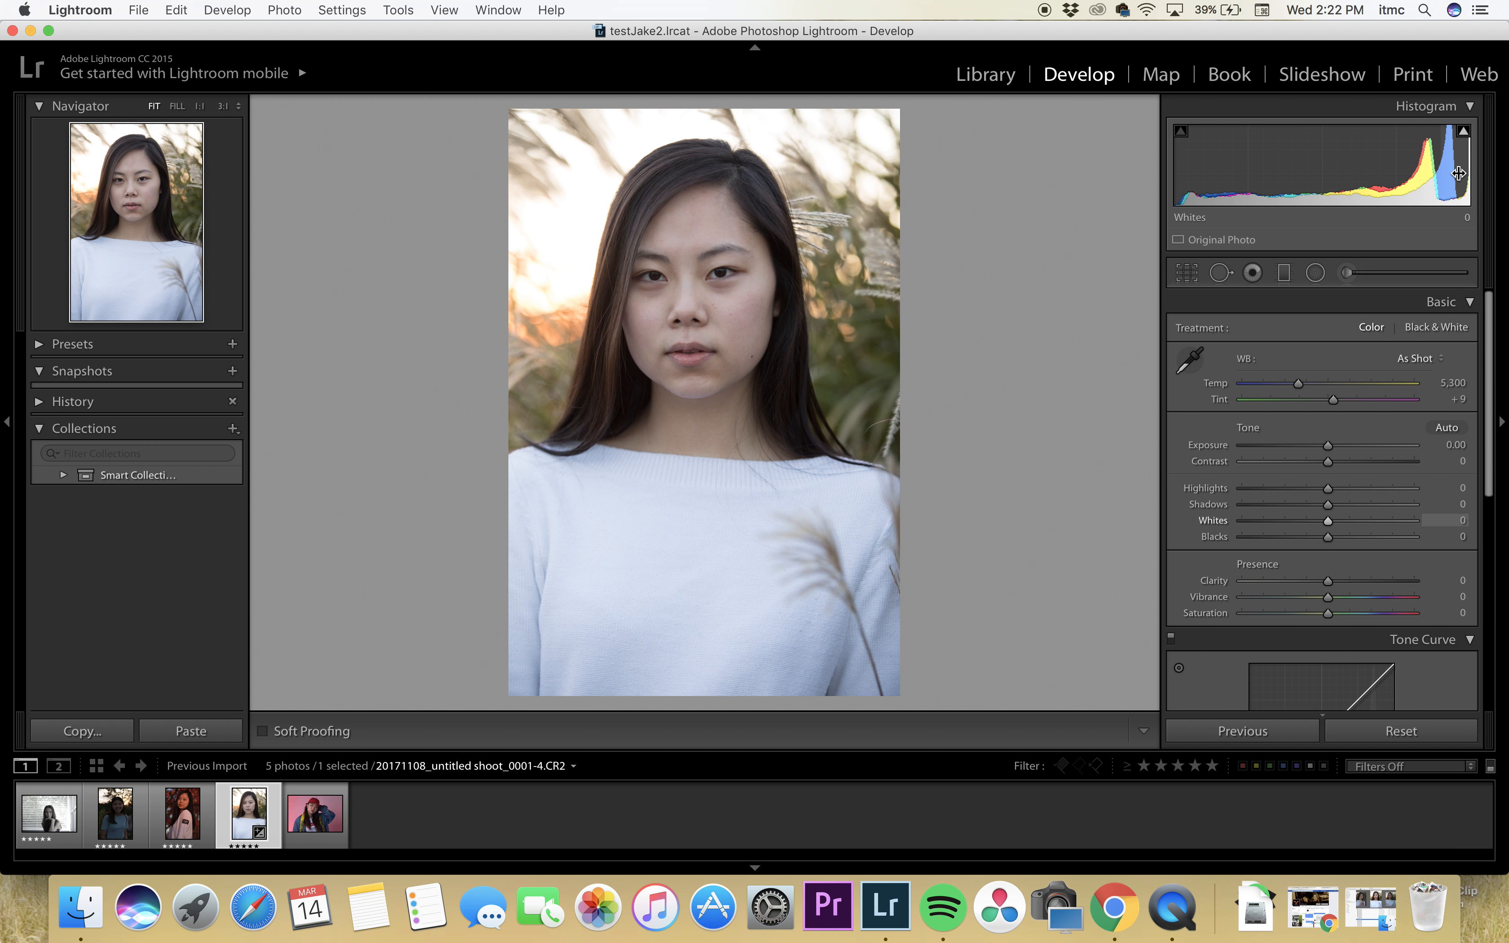
- Set the whites to +8 and the blacks to −23, and check the shadow and highlight clipping indicators
left_click_drag(1452, 171, 1459, 171)
left_click_drag(1188, 183, 1194, 178)
mouse_move(1184, 135)
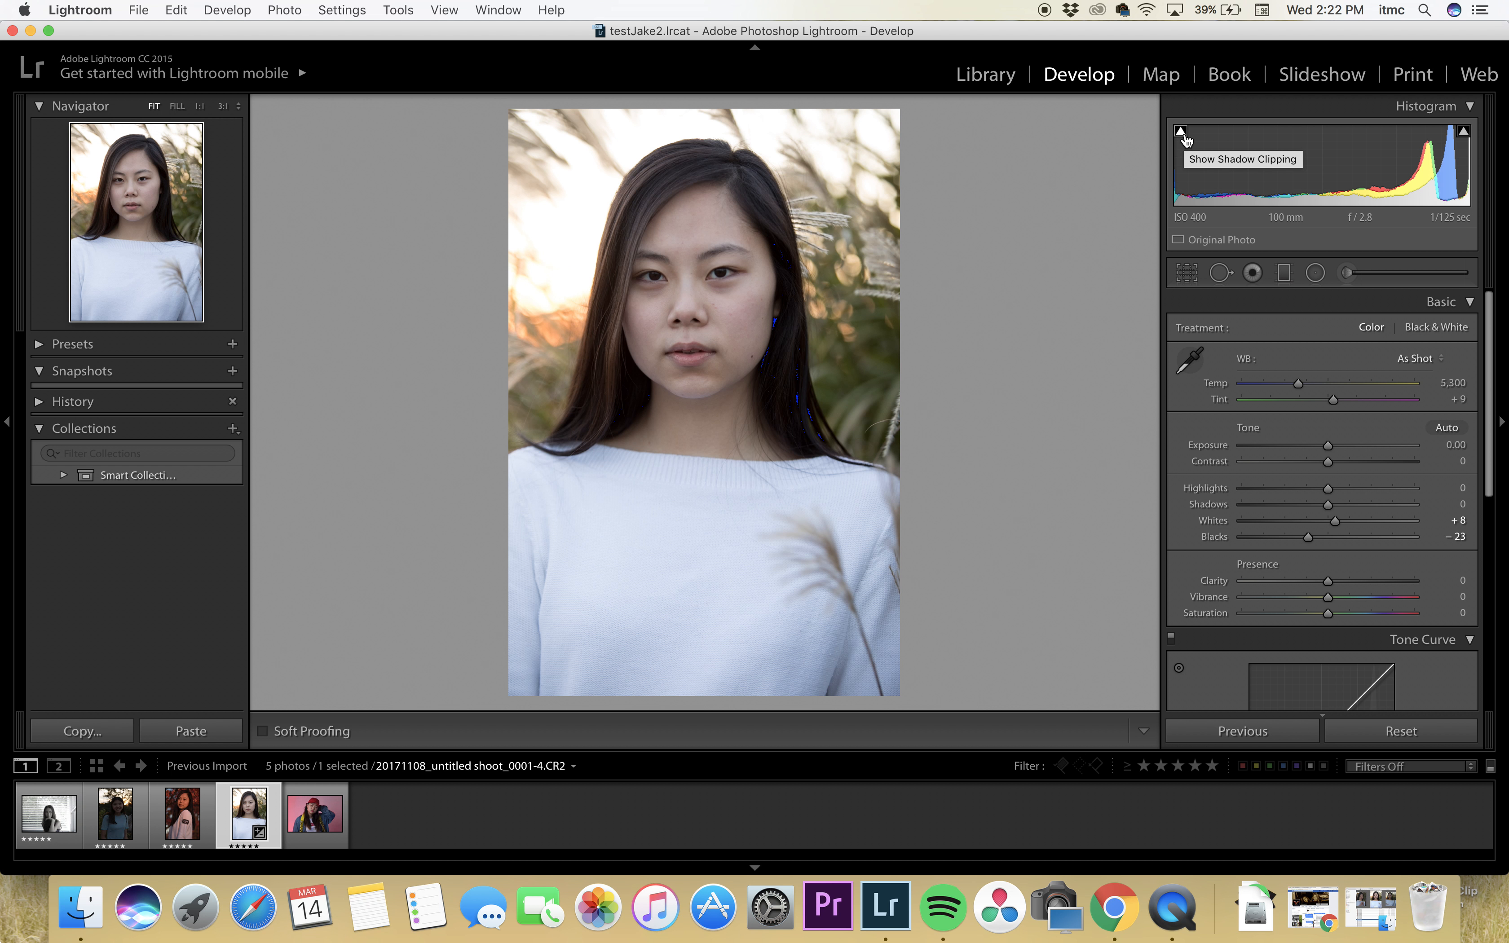
mouse_move(1463, 139)
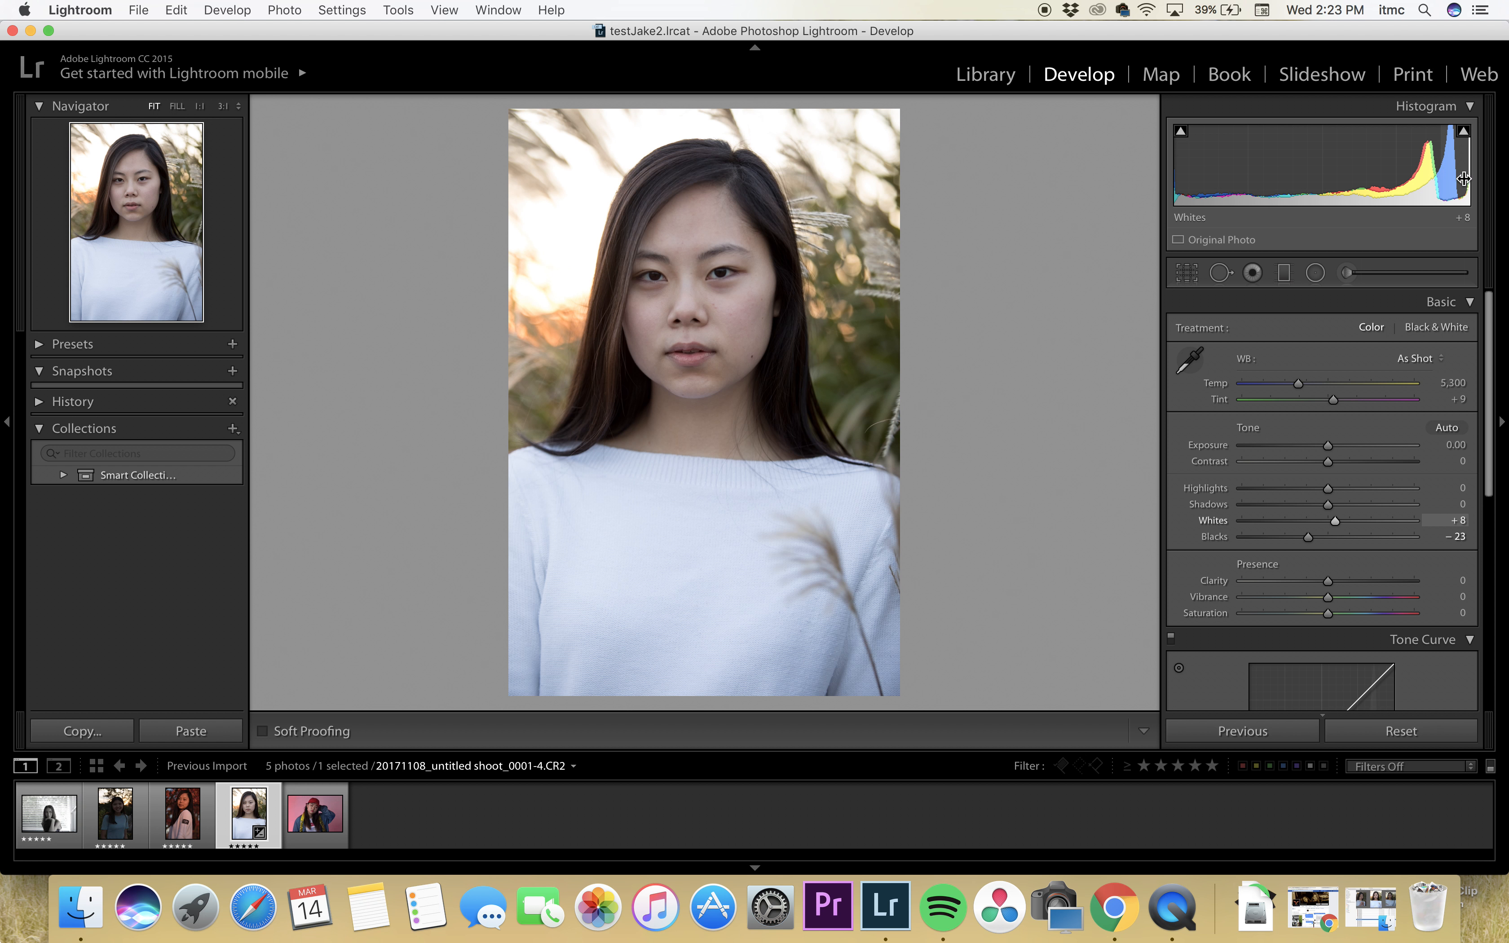
- Adjust the tone to whites −39, blacks −2 and exposure −0.18
key("alt")
left_click_drag(1468, 179, 1442, 180)
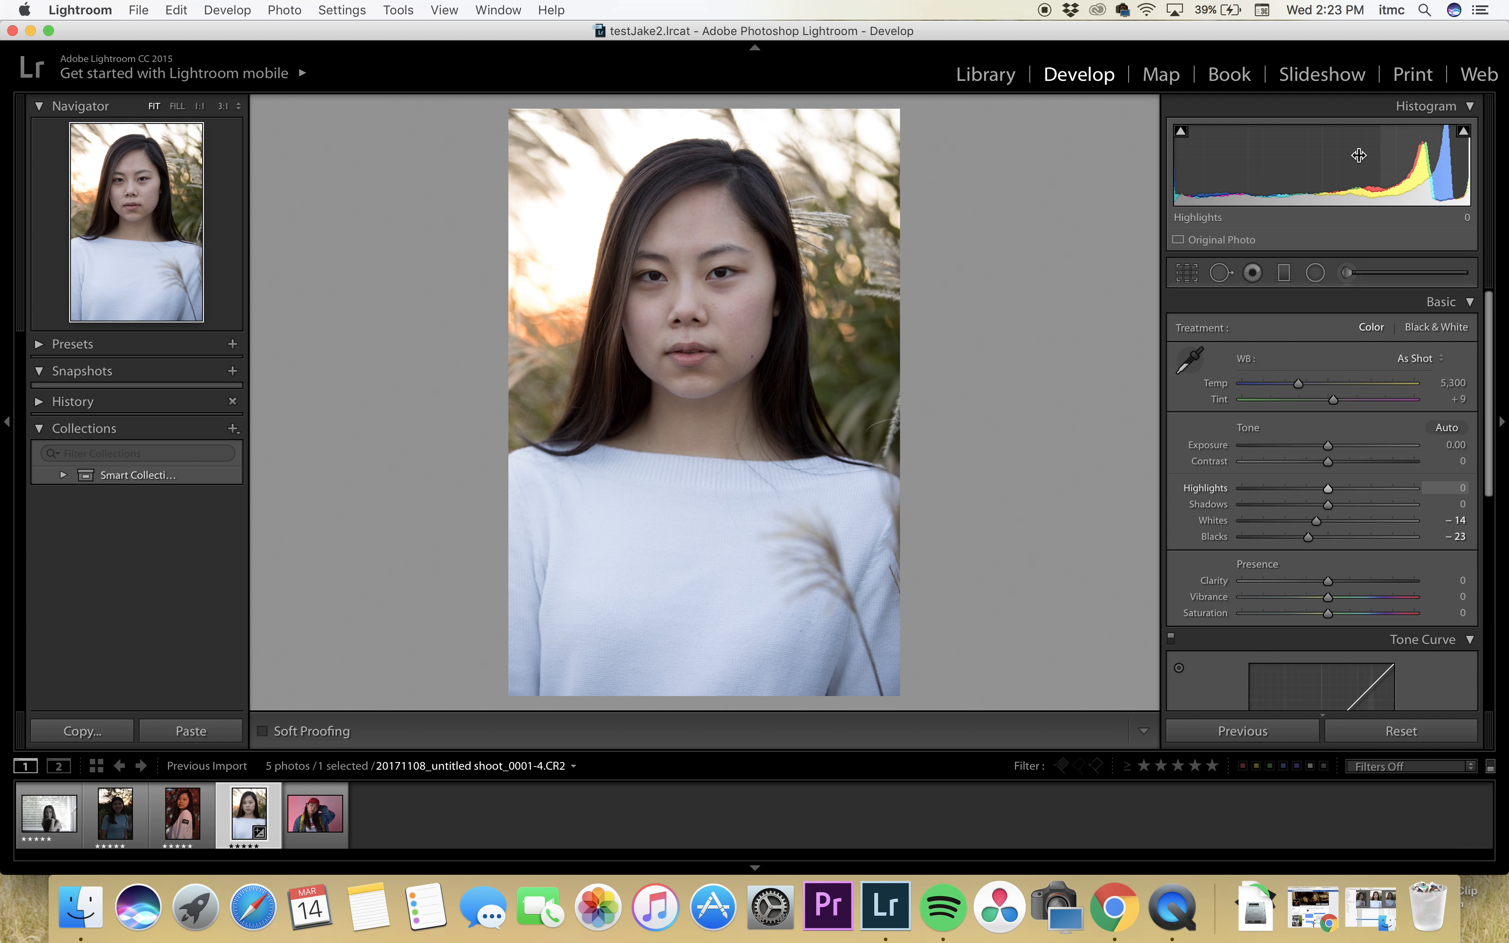
left_click_drag(1181, 177, 1194, 180)
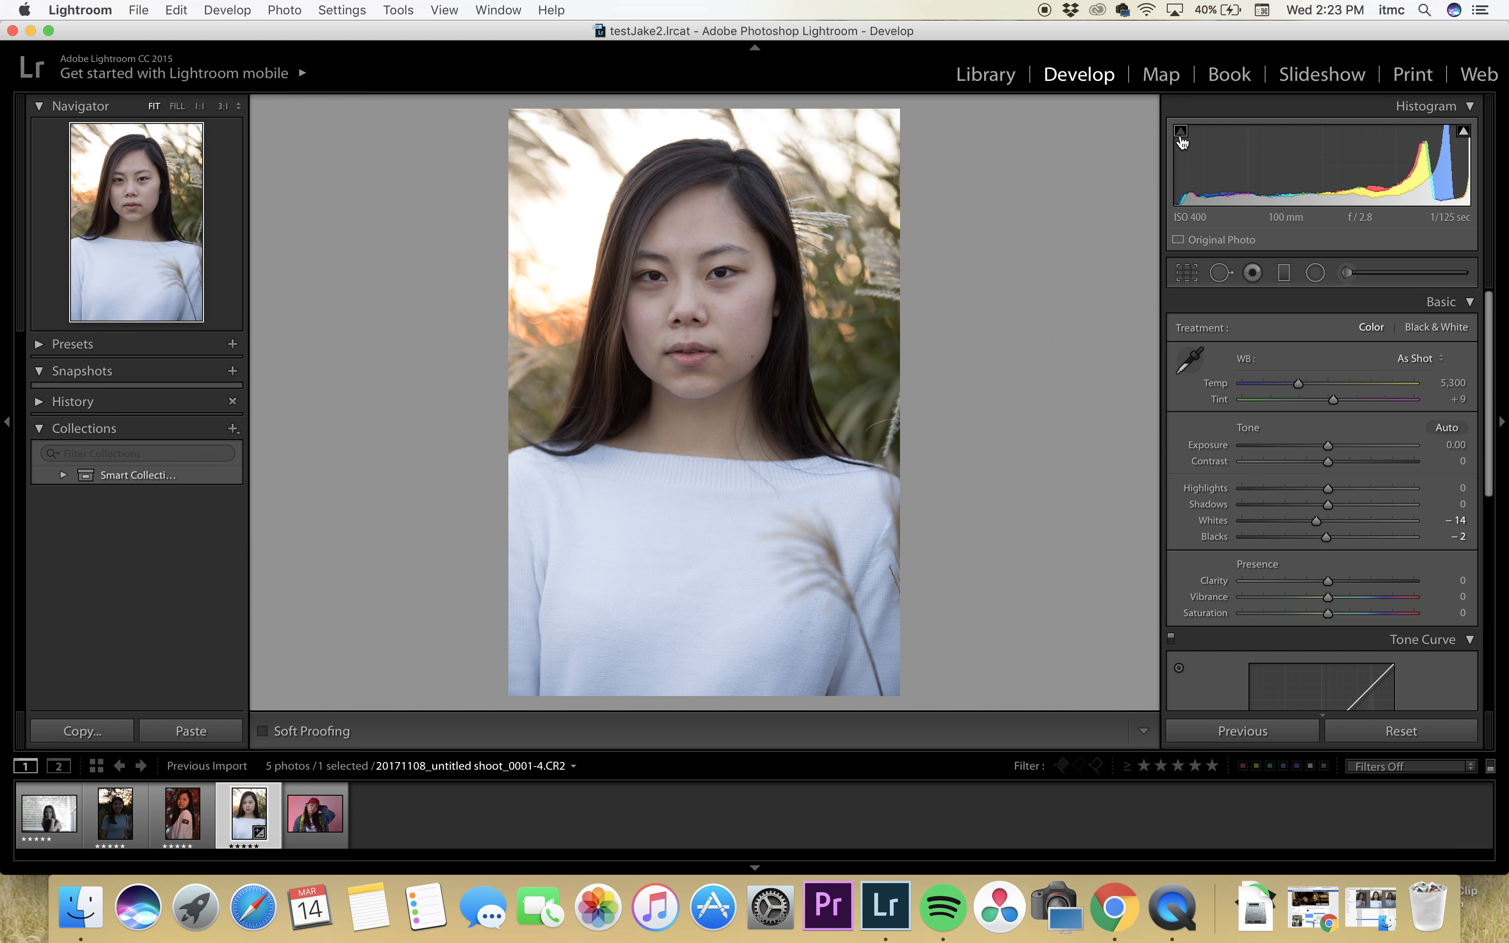
mouse_move(1458, 172)
left_mouse_down()
mouse_move(1445, 173)
mouse_move(1467, 179)
left_mouse_up()
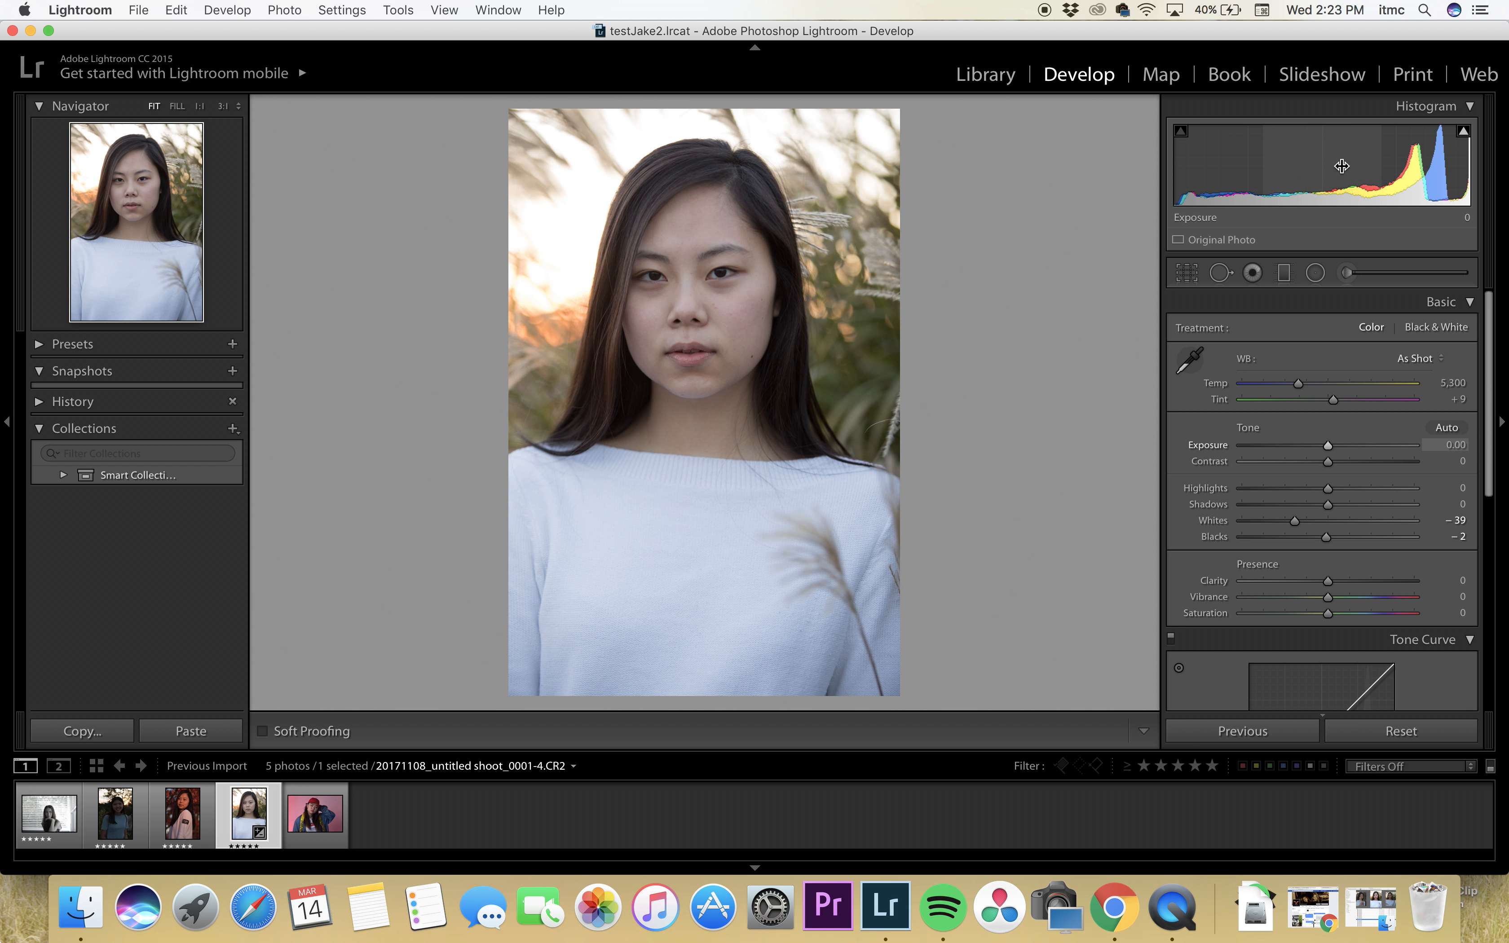
left_click_drag(1323, 165, 1339, 165)
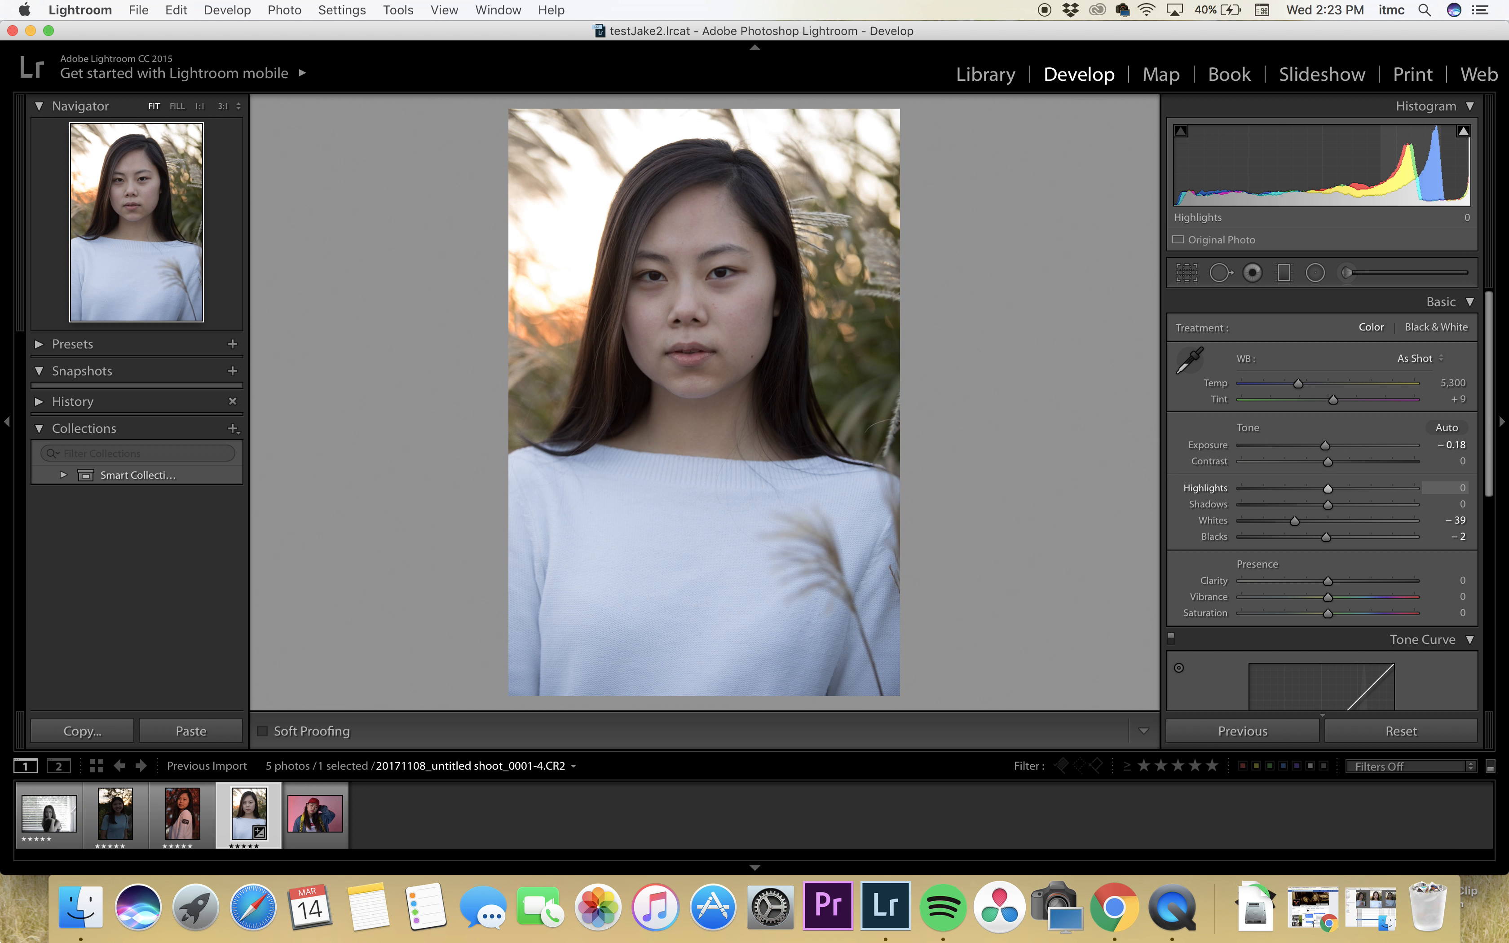
- Try the highlights at +59 and at −100, and return them to 0
left_click_drag(1327, 489, 1378, 489)
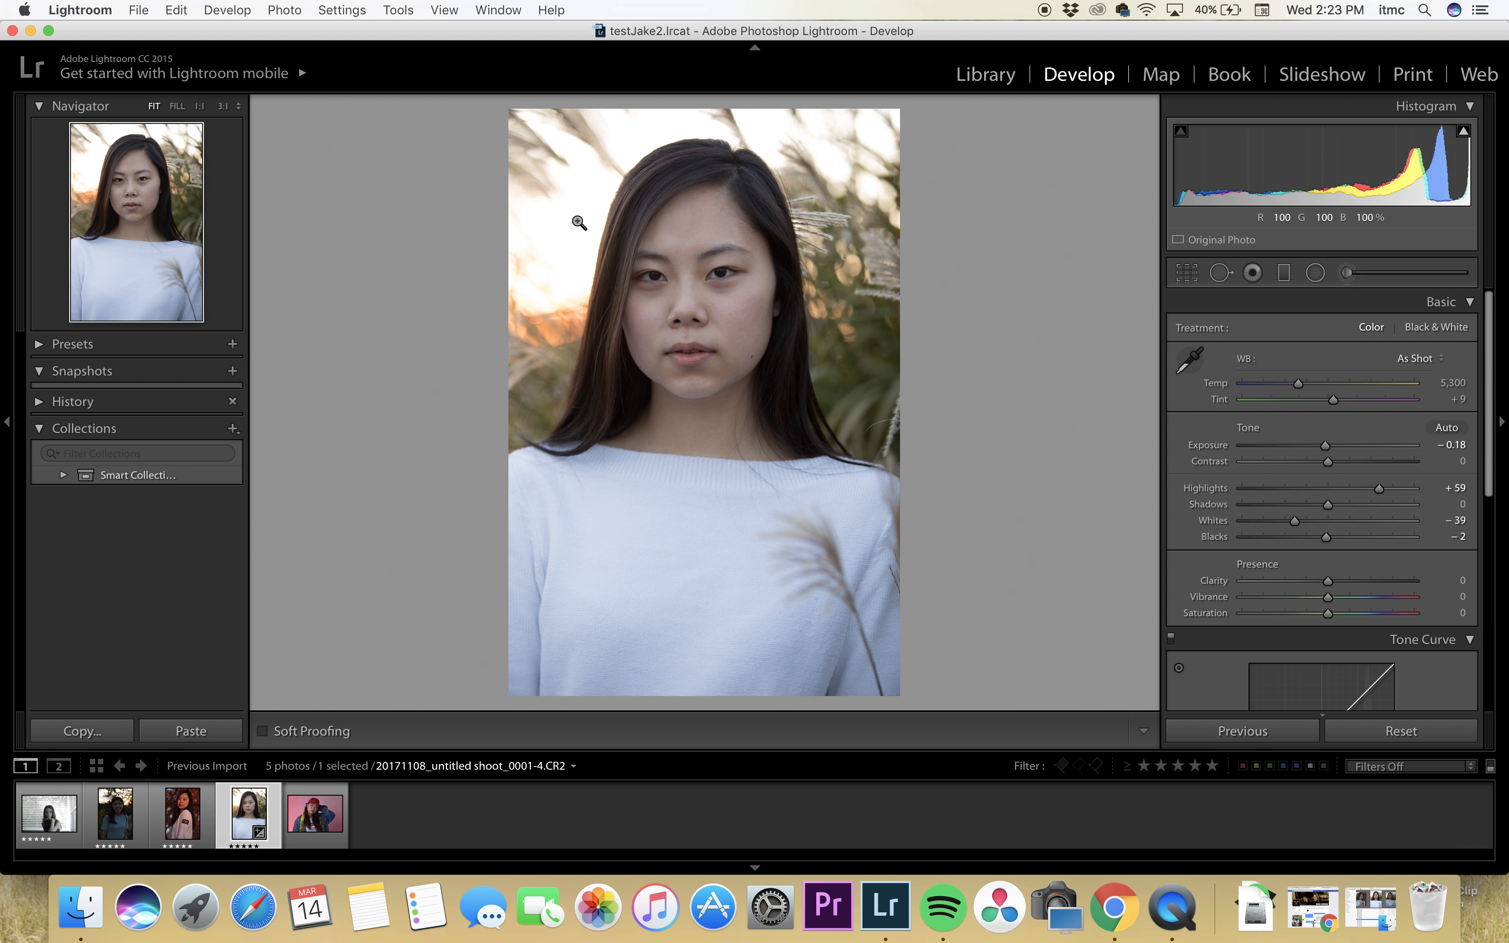
left_click_drag(1460, 182, 1440, 179)
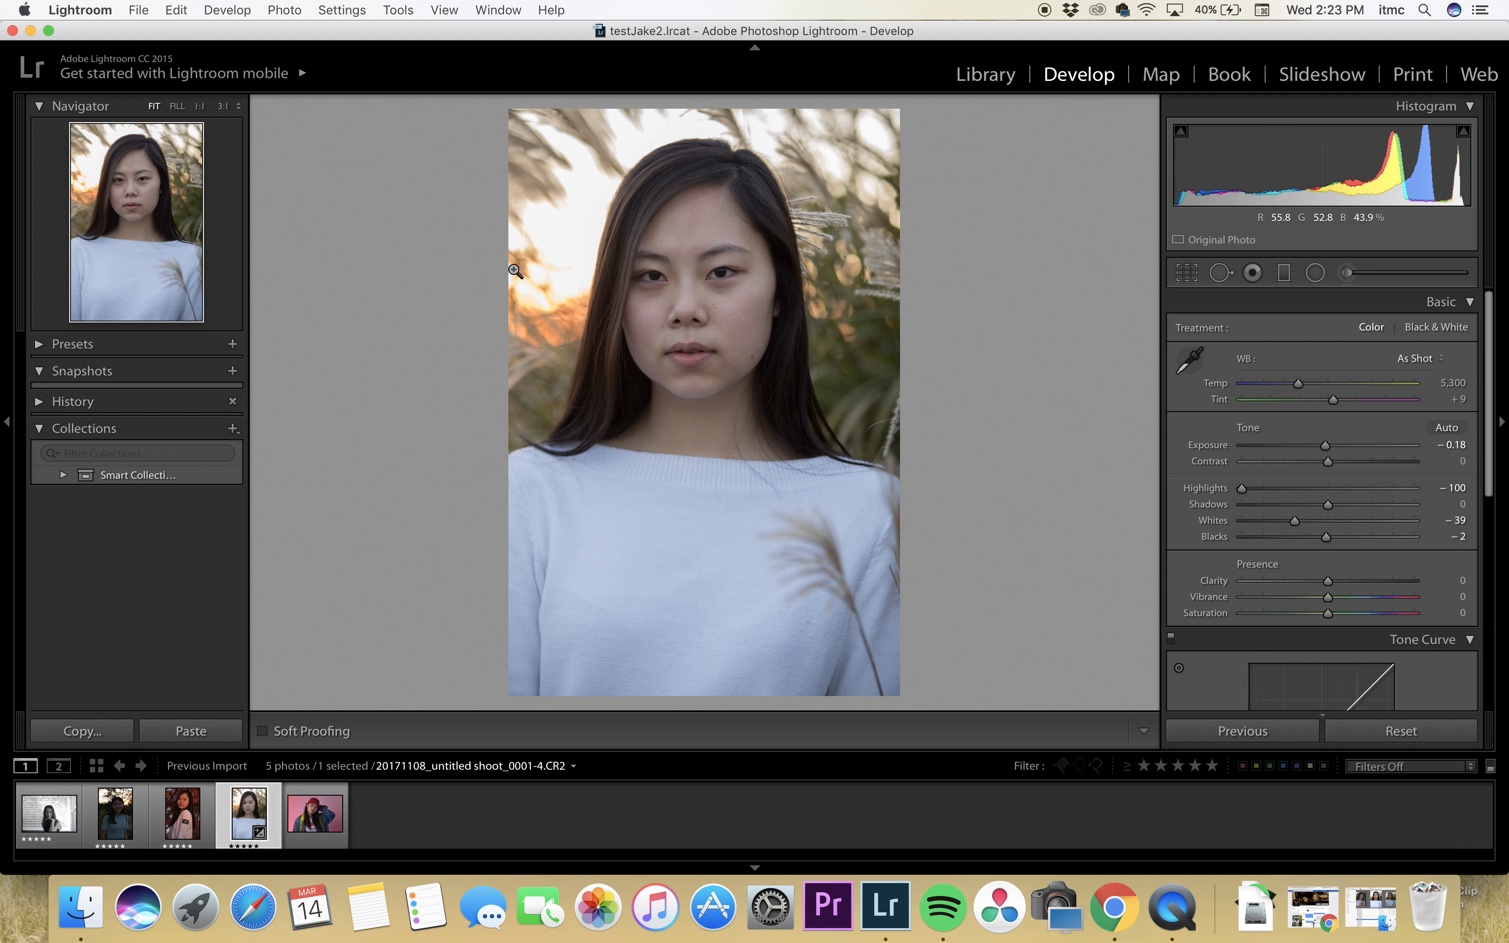
key("super+z")
left_click_drag(1429, 185, 1418, 185)
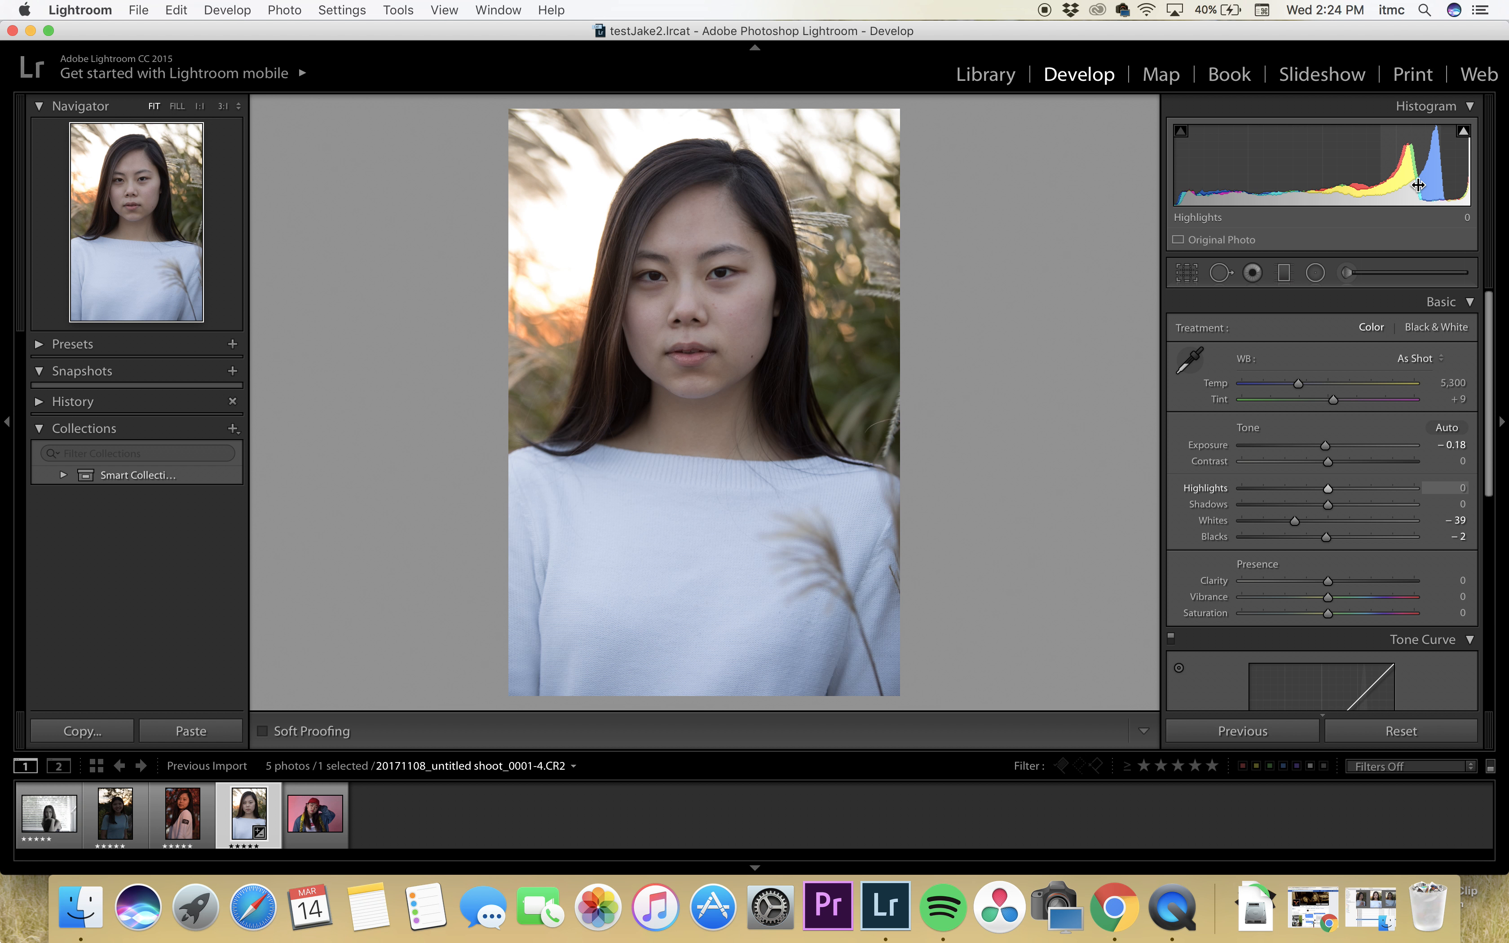
- Set the highlights to −24 and the shadows to −25, resetting a stronger shadows trial at −84 along the way
left_click_drag(1325, 489, 1307, 489)
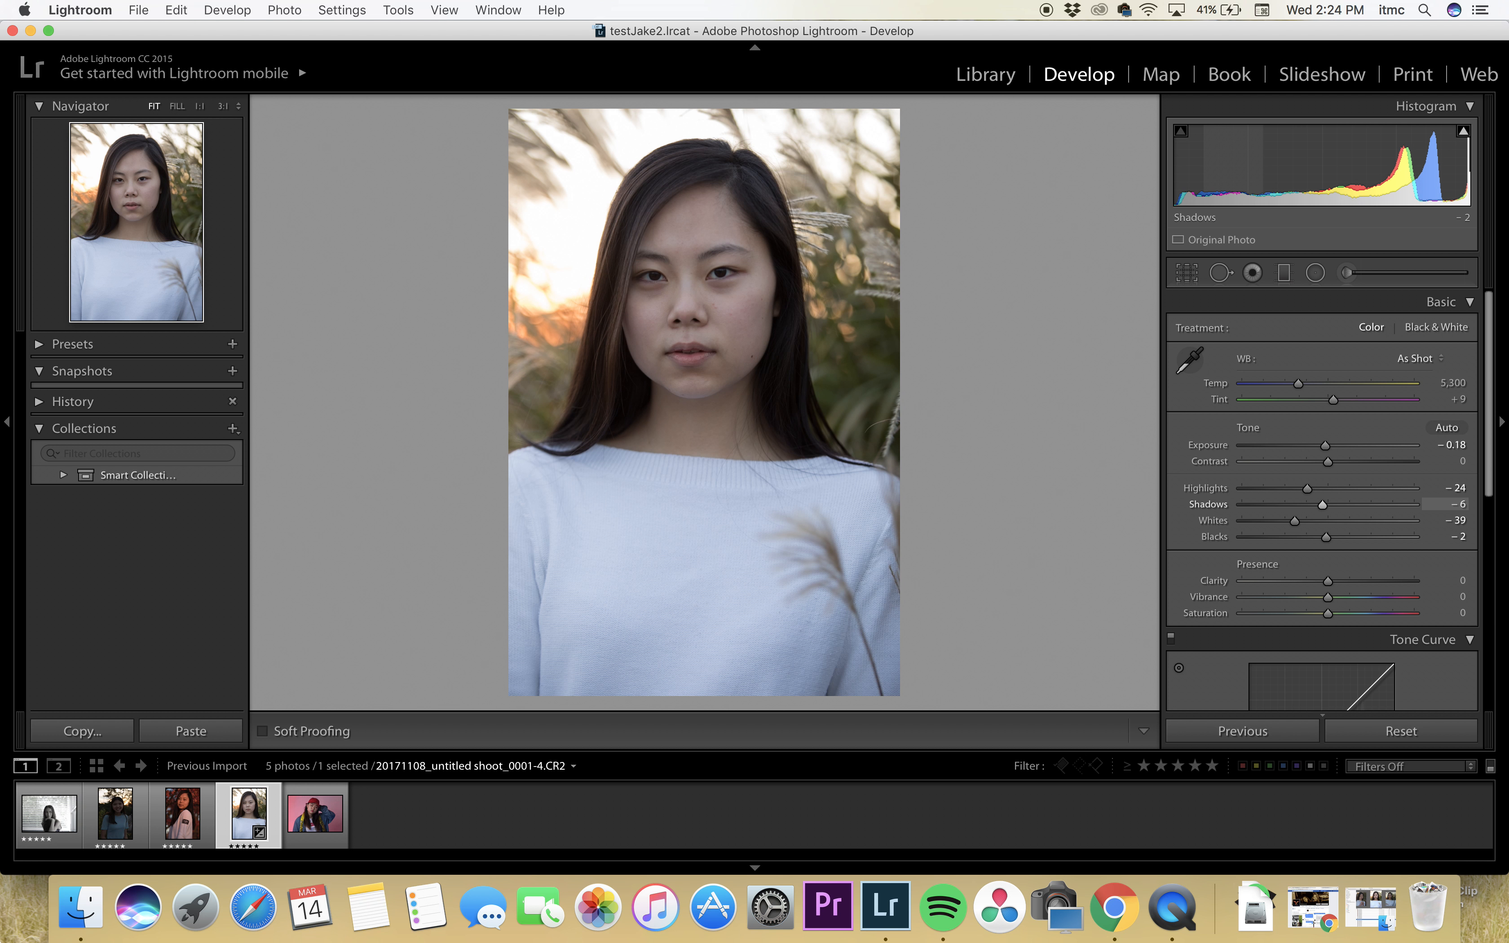
left_click_drag(1322, 504, 1256, 505)
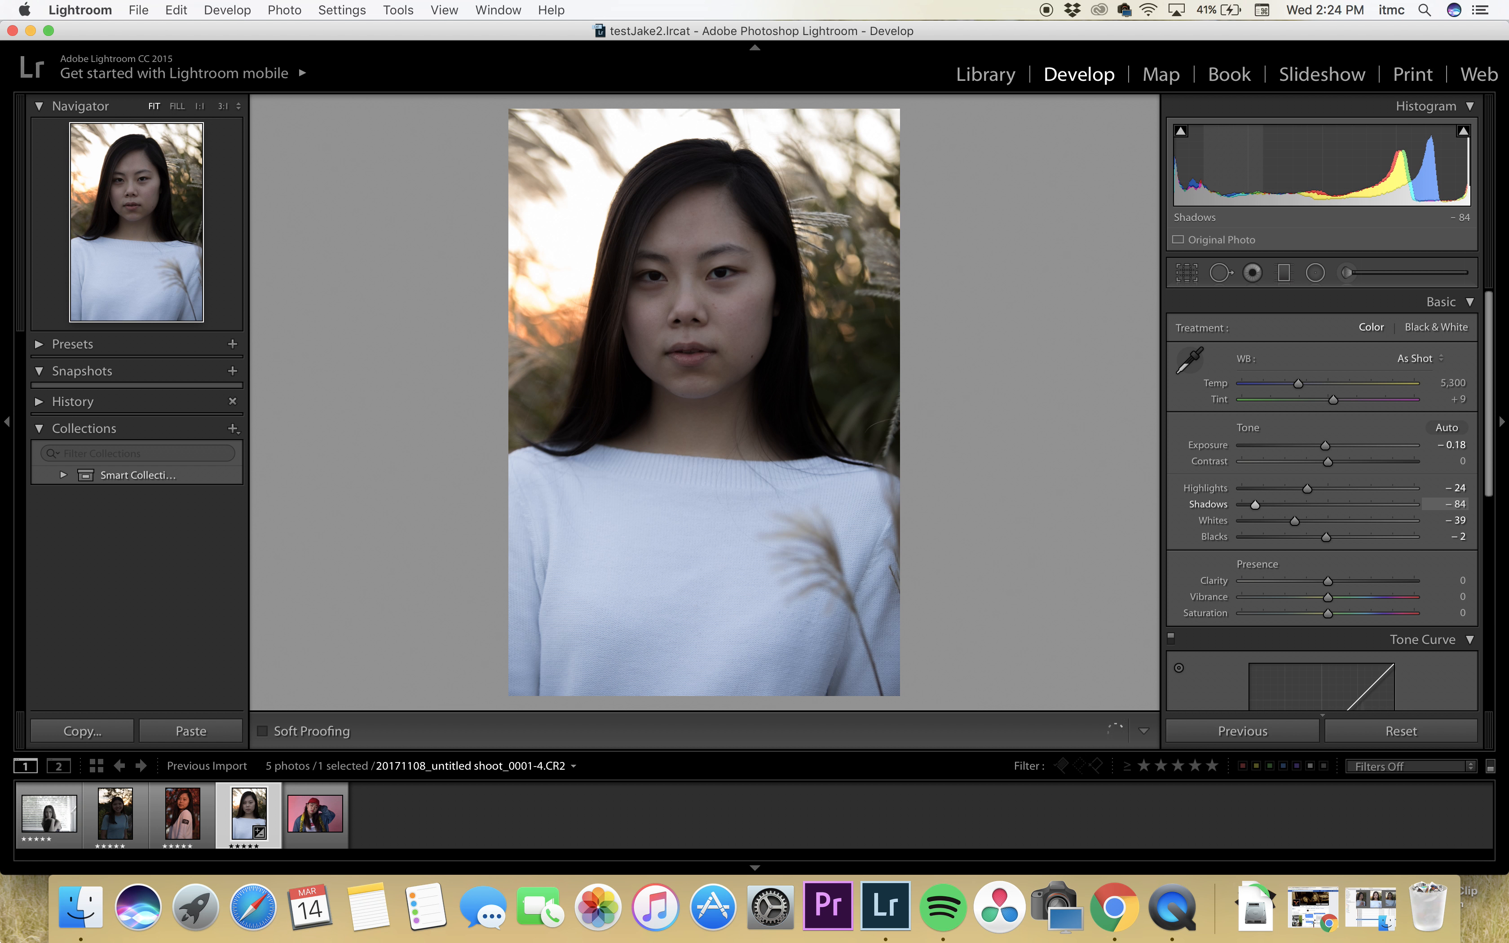
left_click_drag(1248, 175, 1235, 175)
double_click(1230, 160)
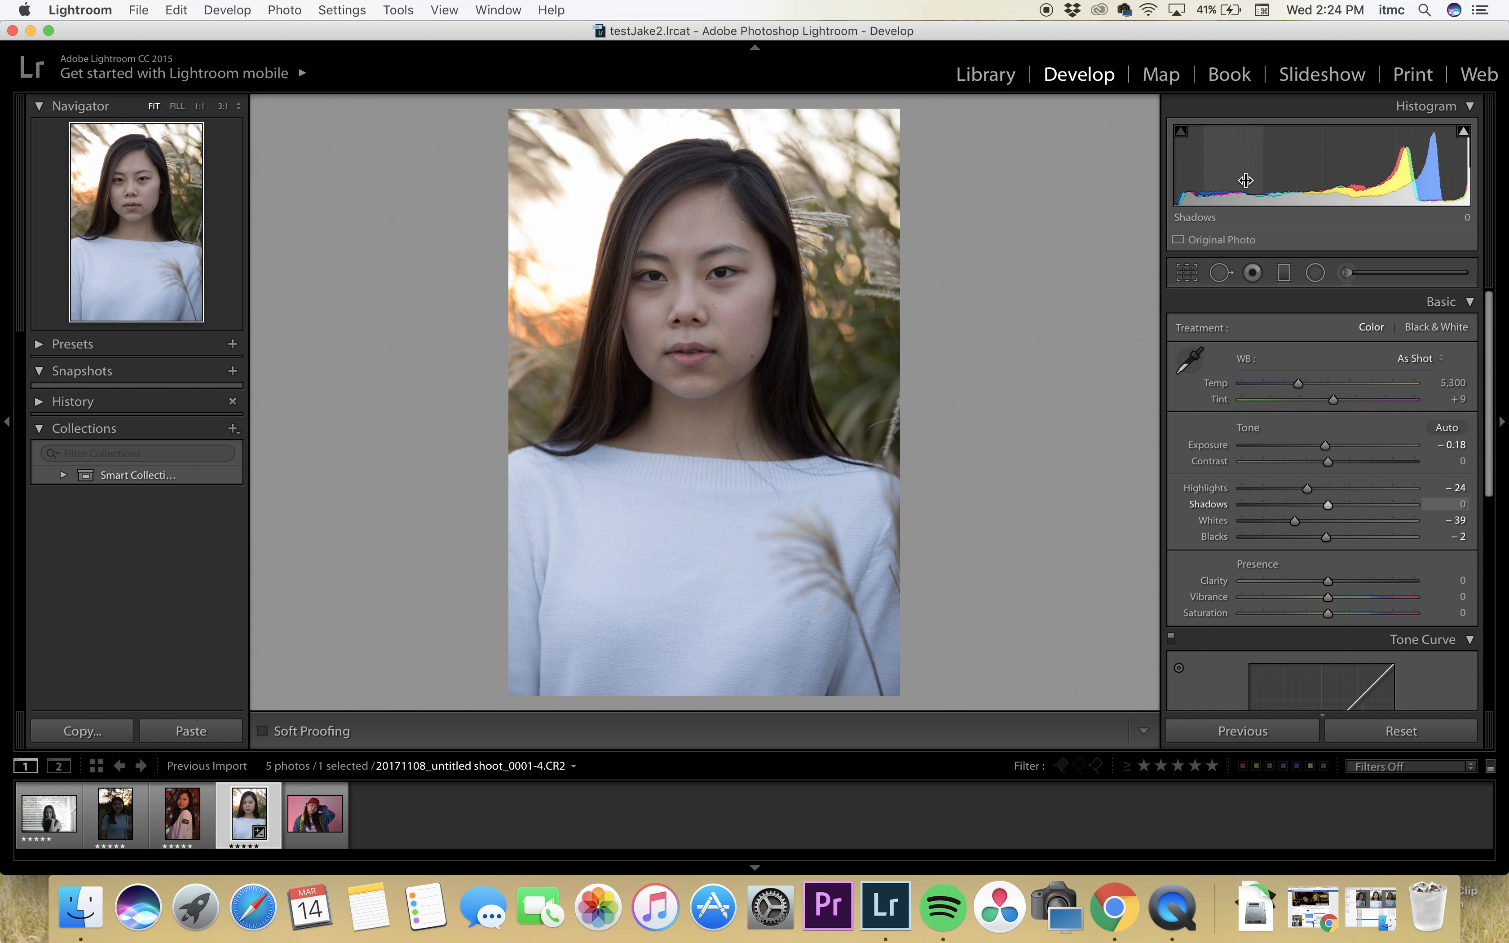
mouse_move(1238, 165)
left_mouse_down()
mouse_move(1216, 165)
mouse_move(1233, 173)
left_mouse_up()
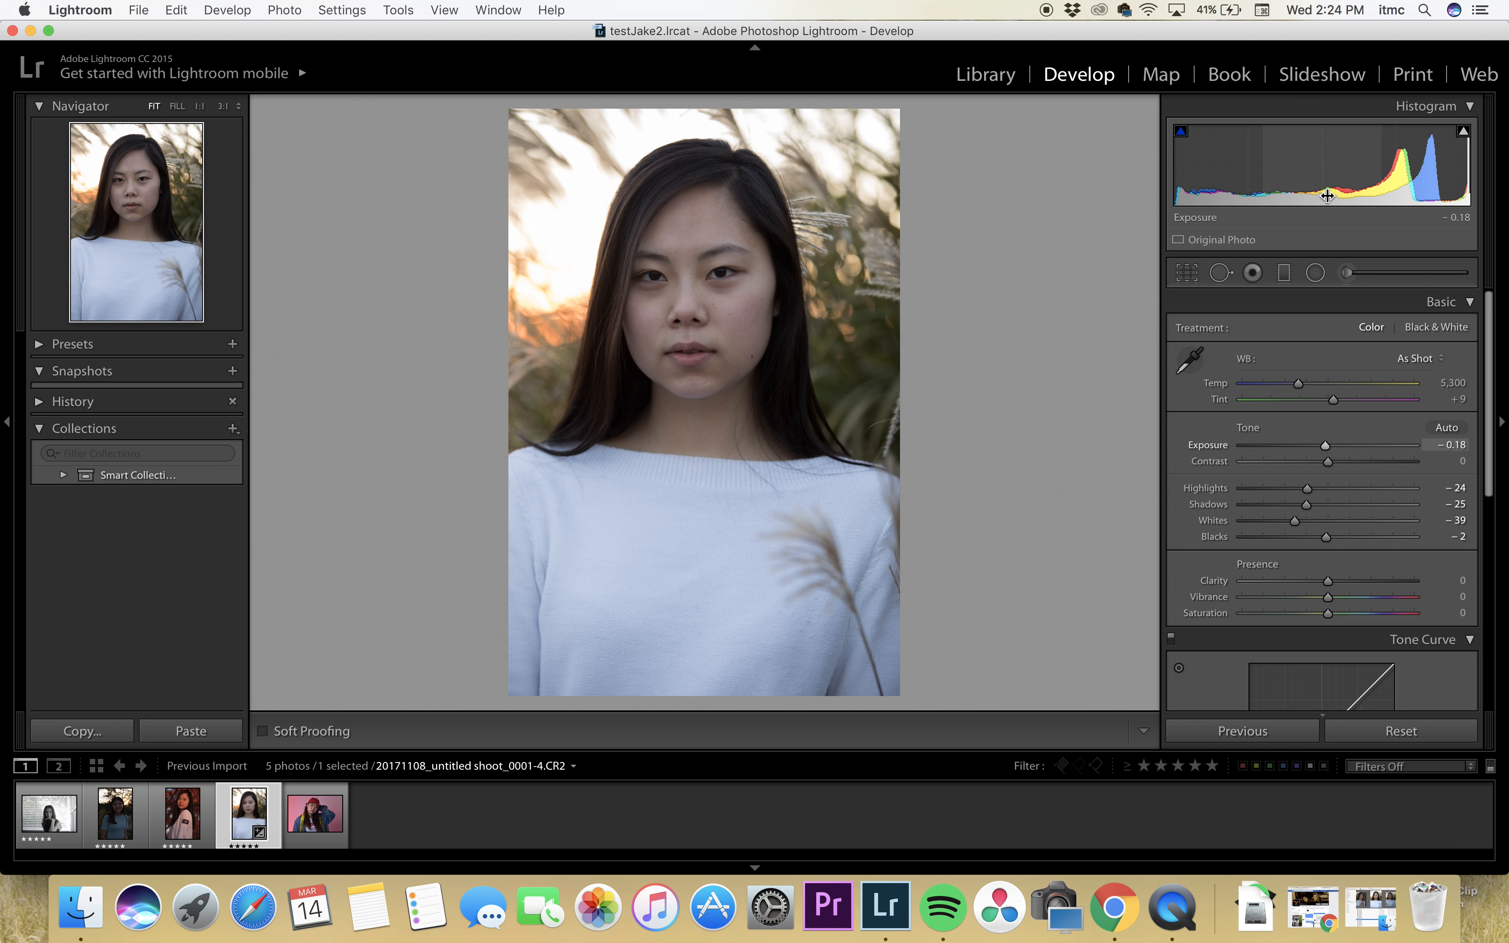
- Try the Auto white balance setting on the portrait and undo it
left_click(1414, 359)
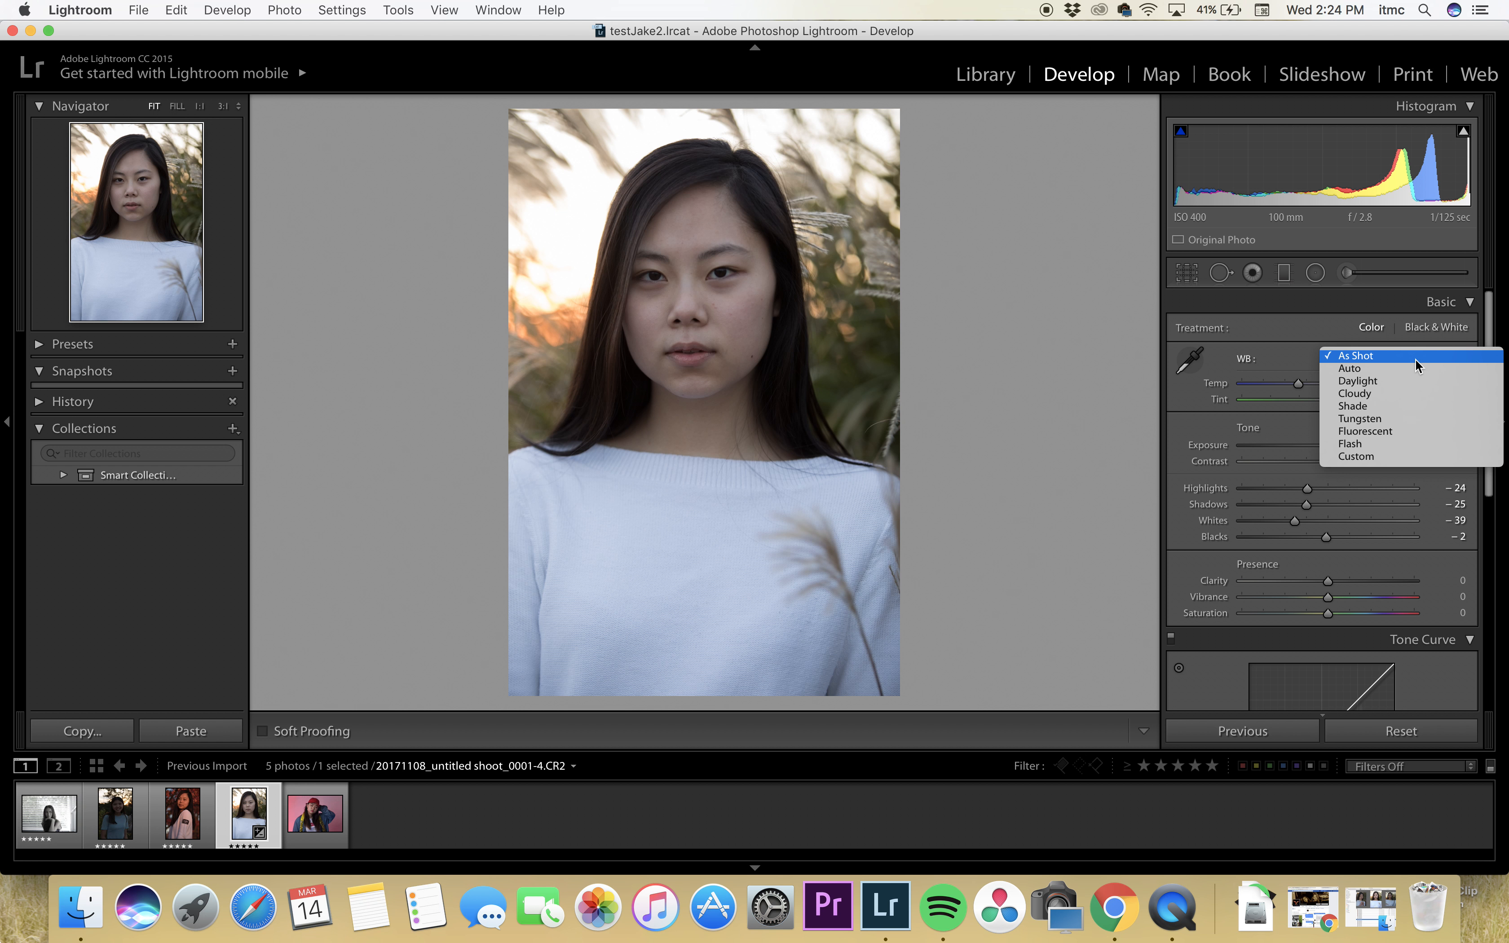
left_click(1365, 368)
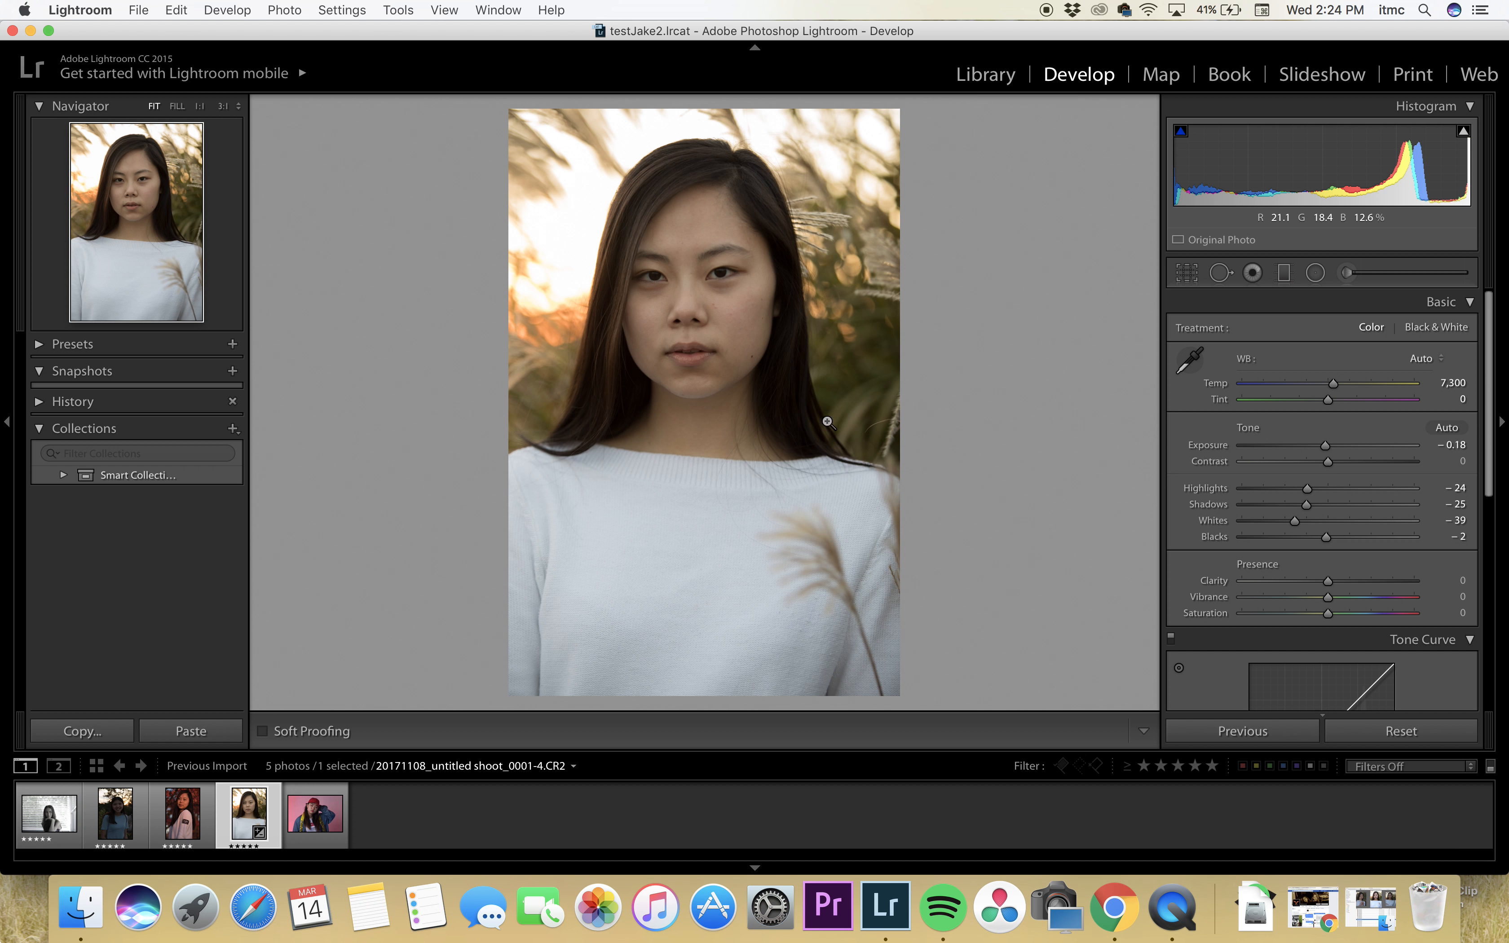
key("super+z")
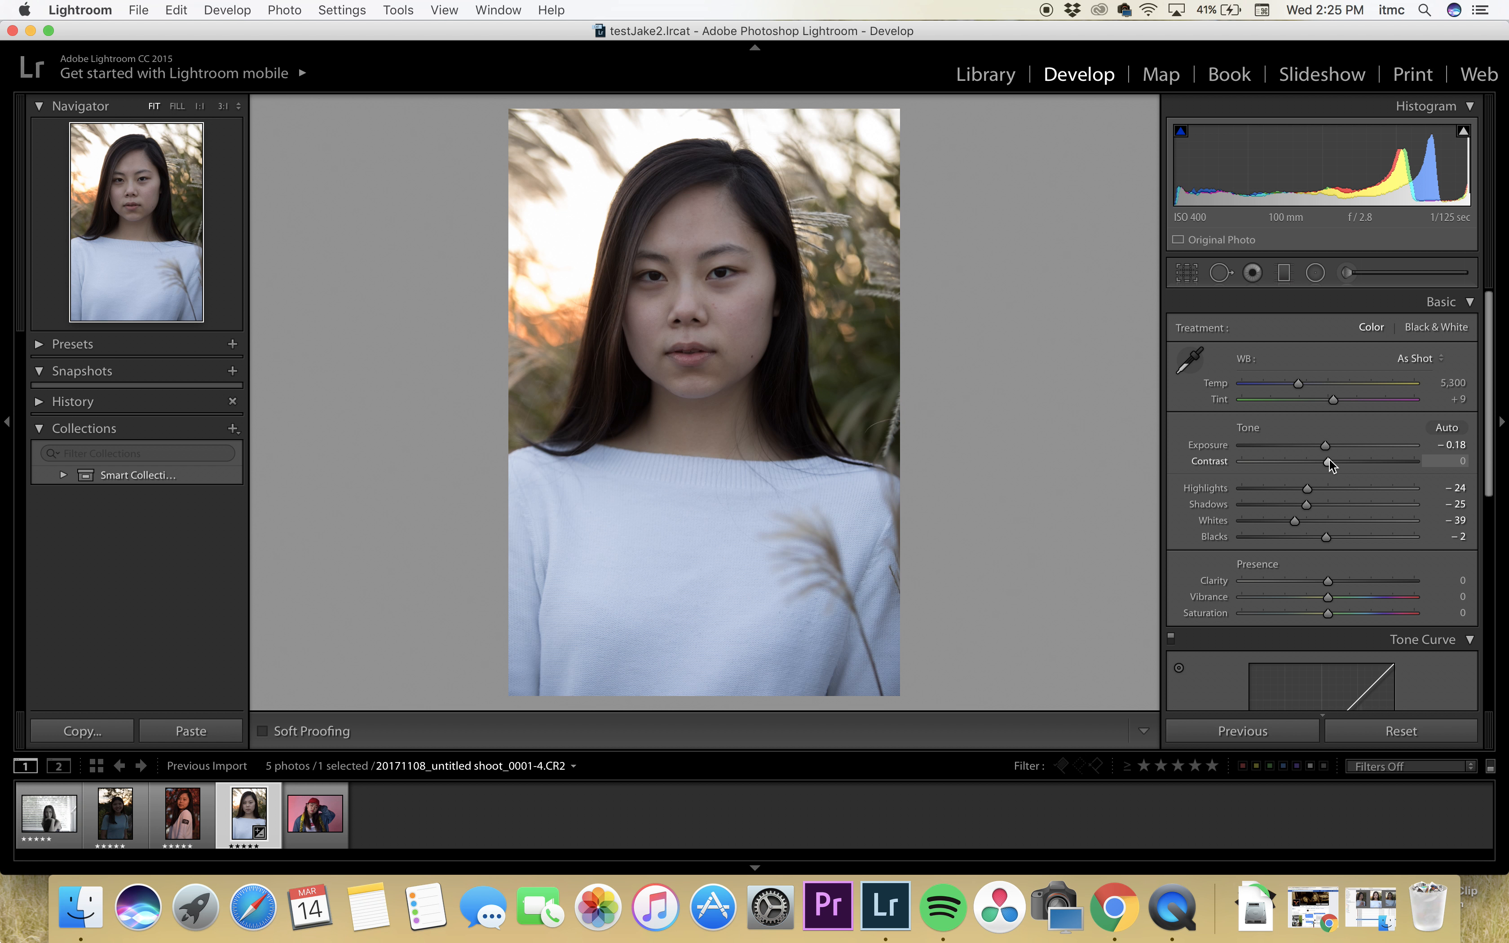
- Try the contrast at −22 and settle on +4, and reset a trial change of the color temperature
mouse_move(1330, 465)
left_mouse_down()
mouse_move(1366, 474)
mouse_move(1309, 462)
left_mouse_up()
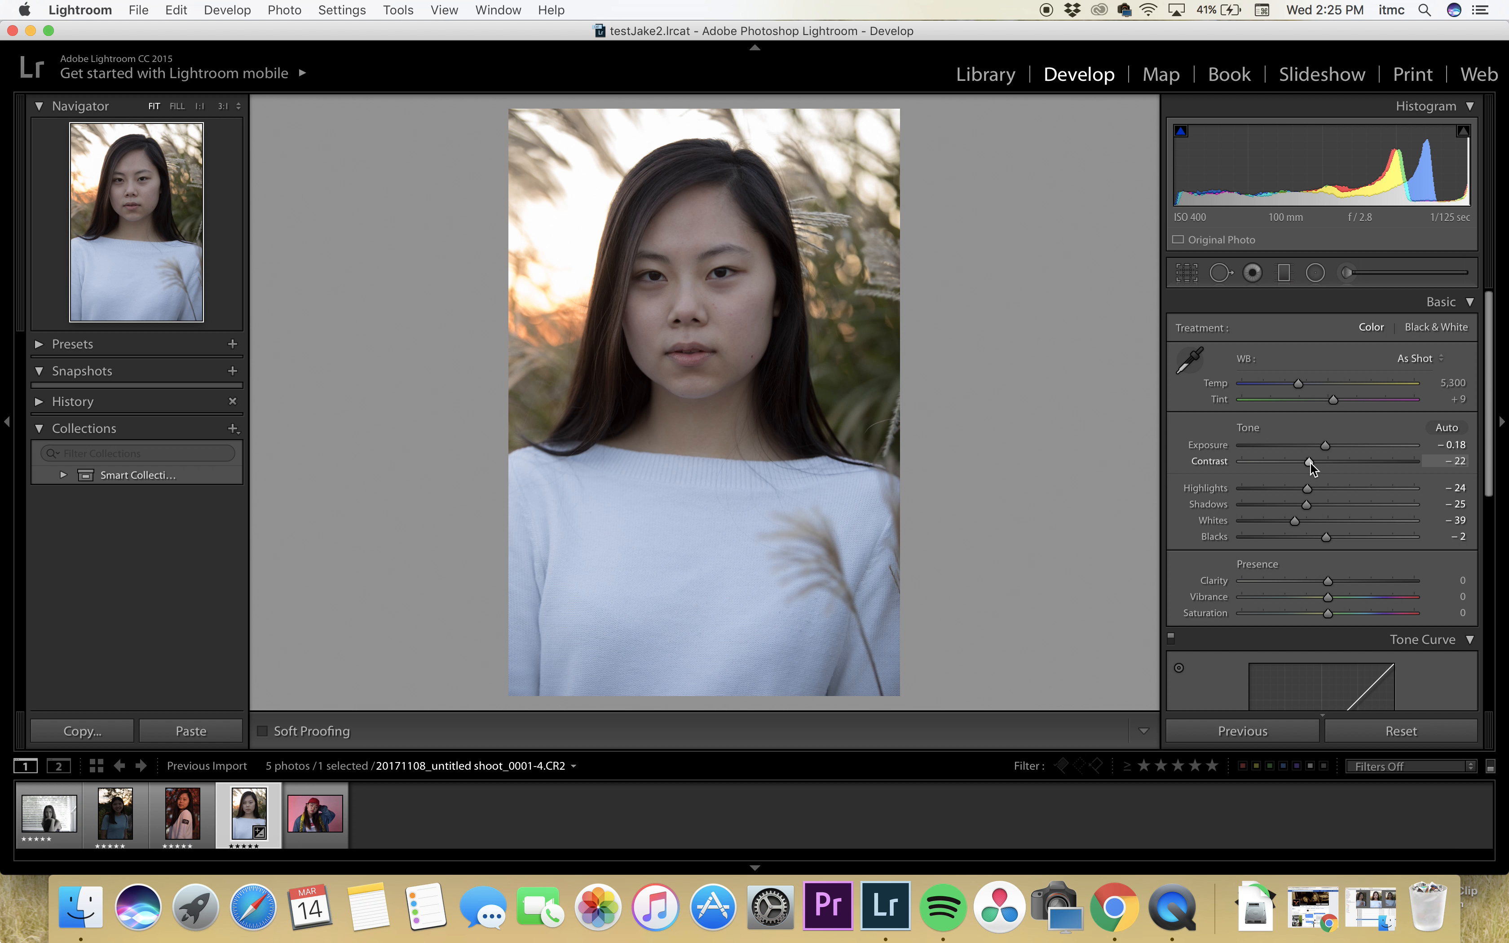
key("super+z")
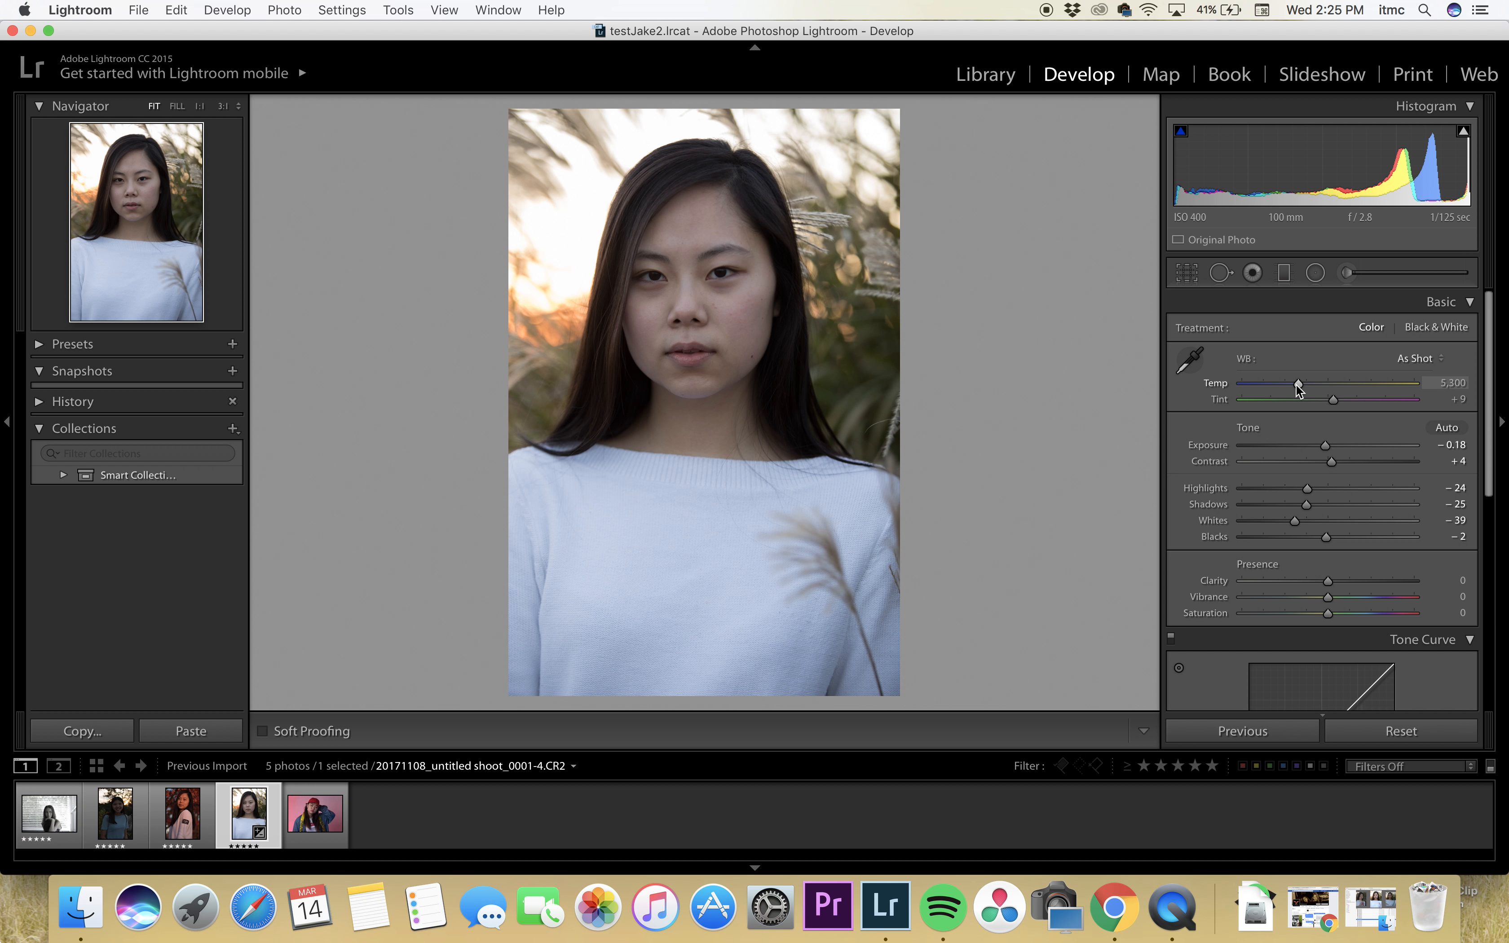
left_click_drag(1296, 385, 1298, 389)
double_click(1217, 385)
- Open the red-leaves portrait, set its temperature to 3,378 and tint to −15, and compare it before and after
left_click(180, 822)
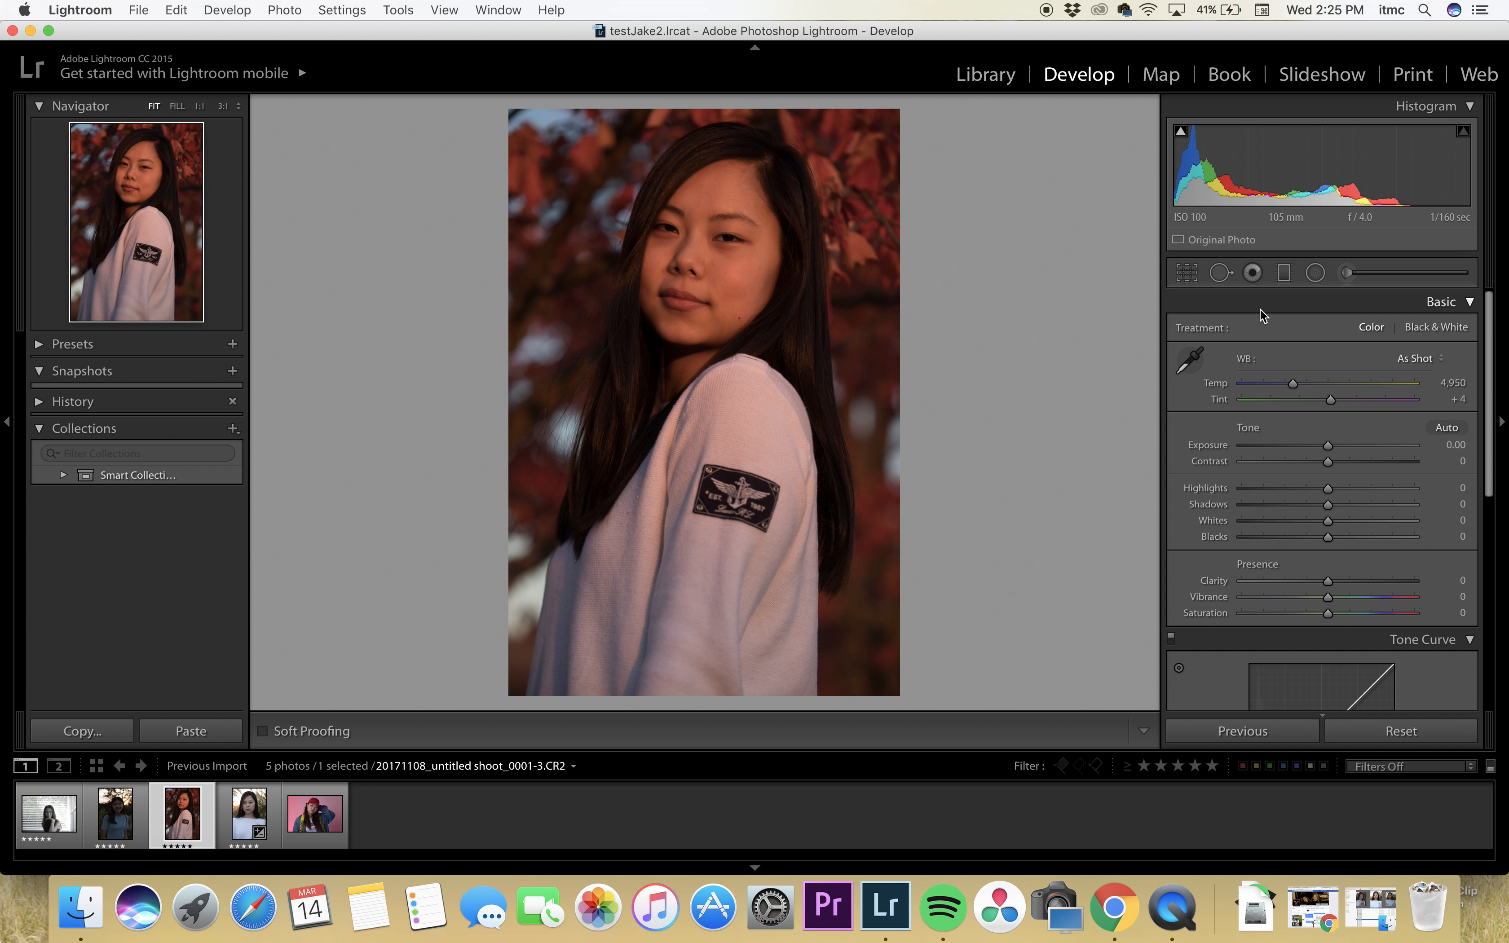
left_click_drag(1331, 406, 1265, 386)
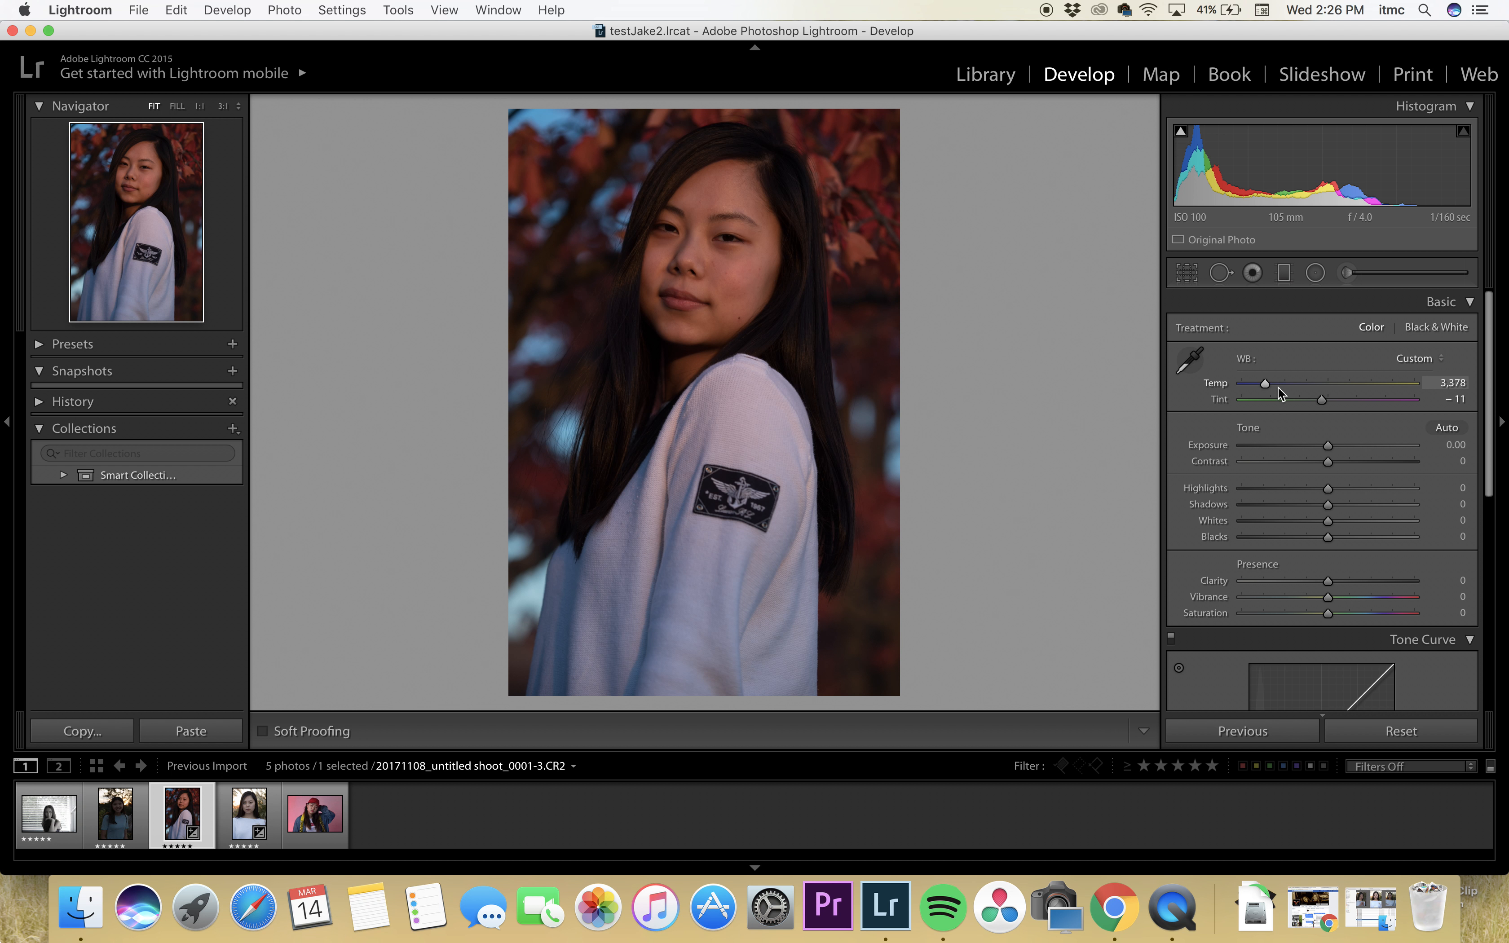
left_click(1321, 401)
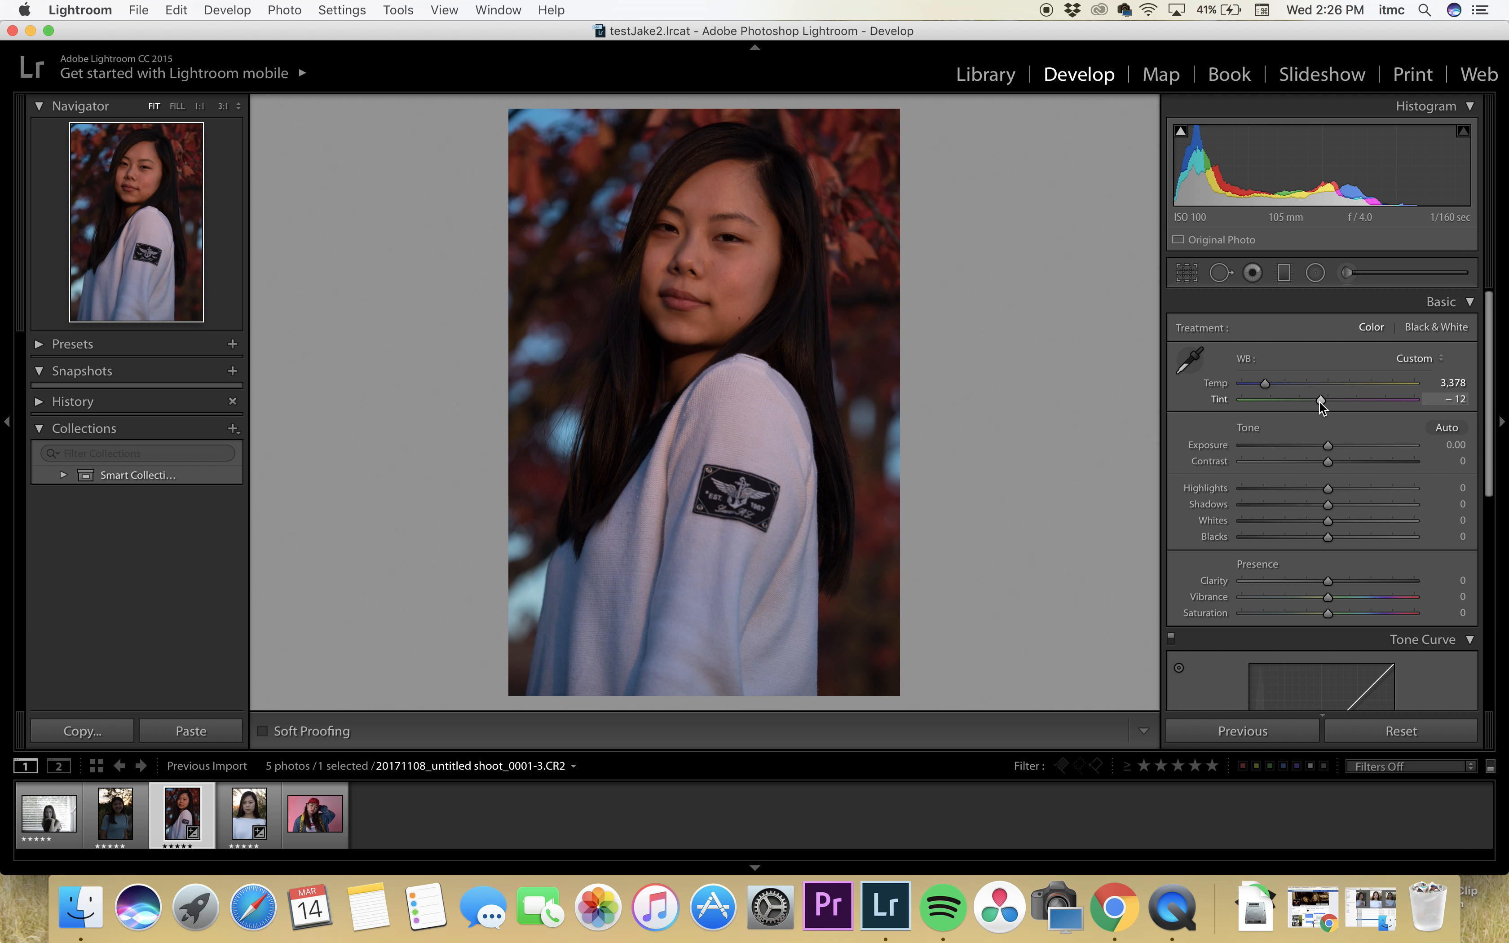
left_click_drag(1321, 403, 1319, 403)
key("y")
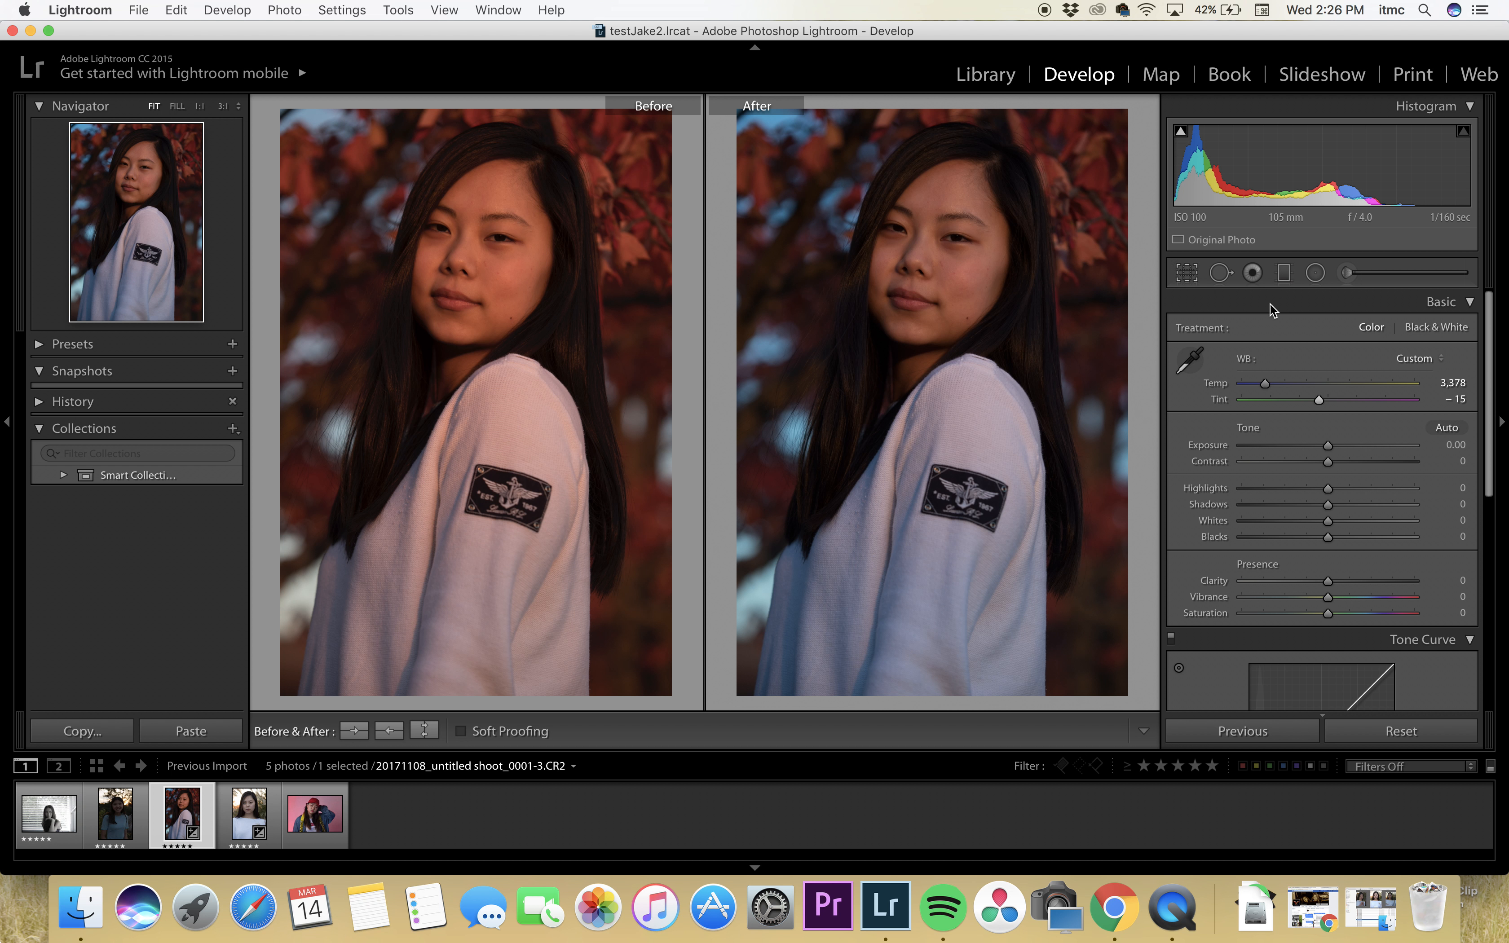
- Leave the before/after comparison, reset the red-leaves portrait's temperature and tint, and set its temperature to 4,453
key("y")
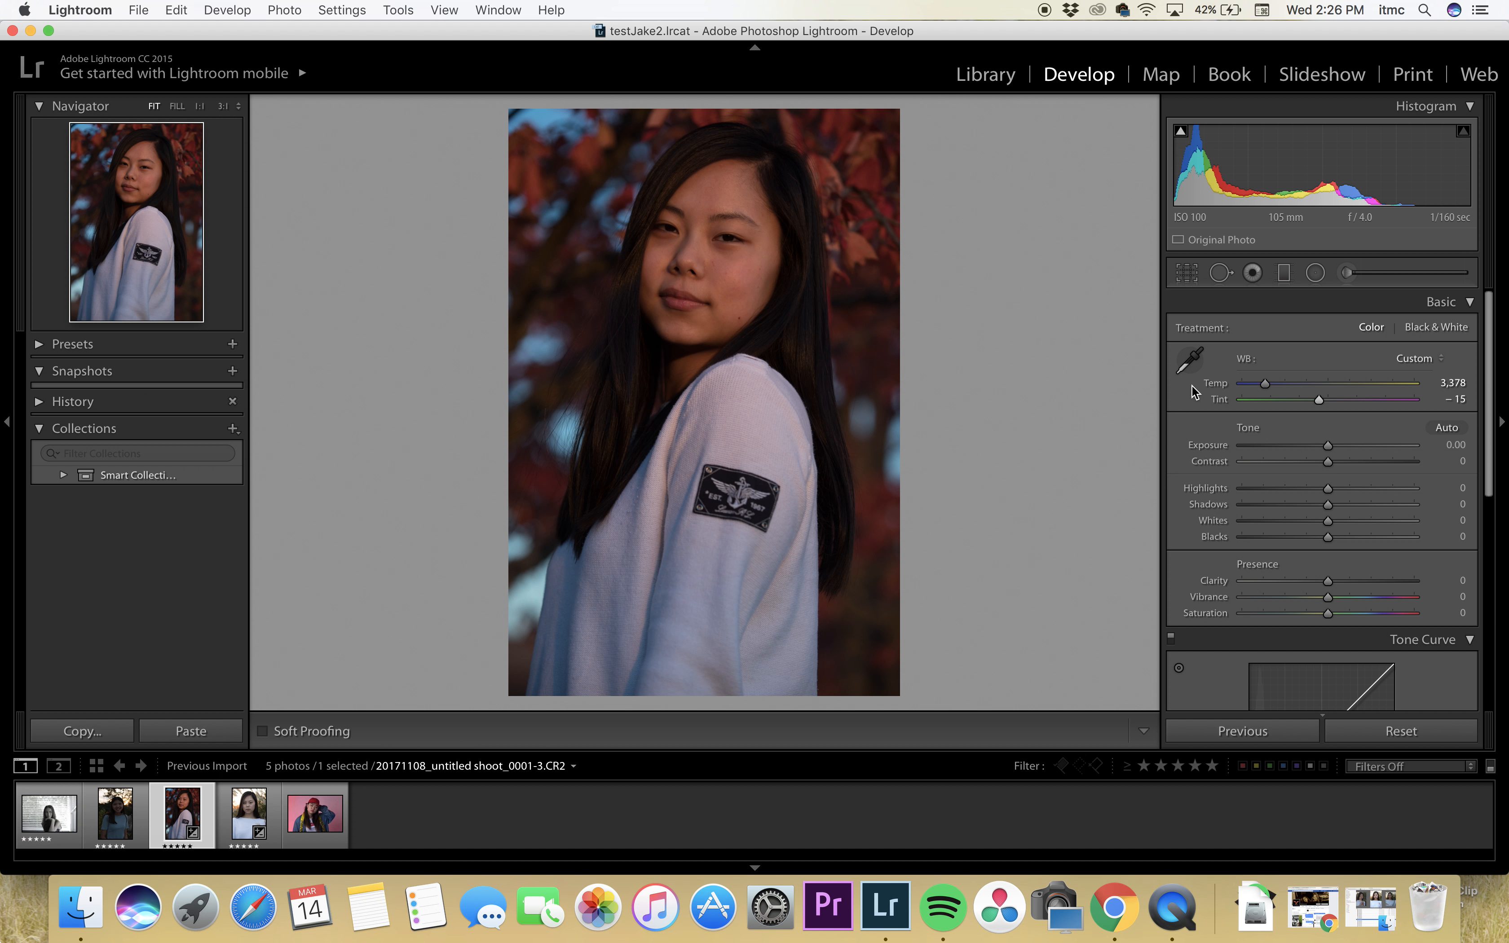
double_click(1220, 400)
double_click(1222, 383)
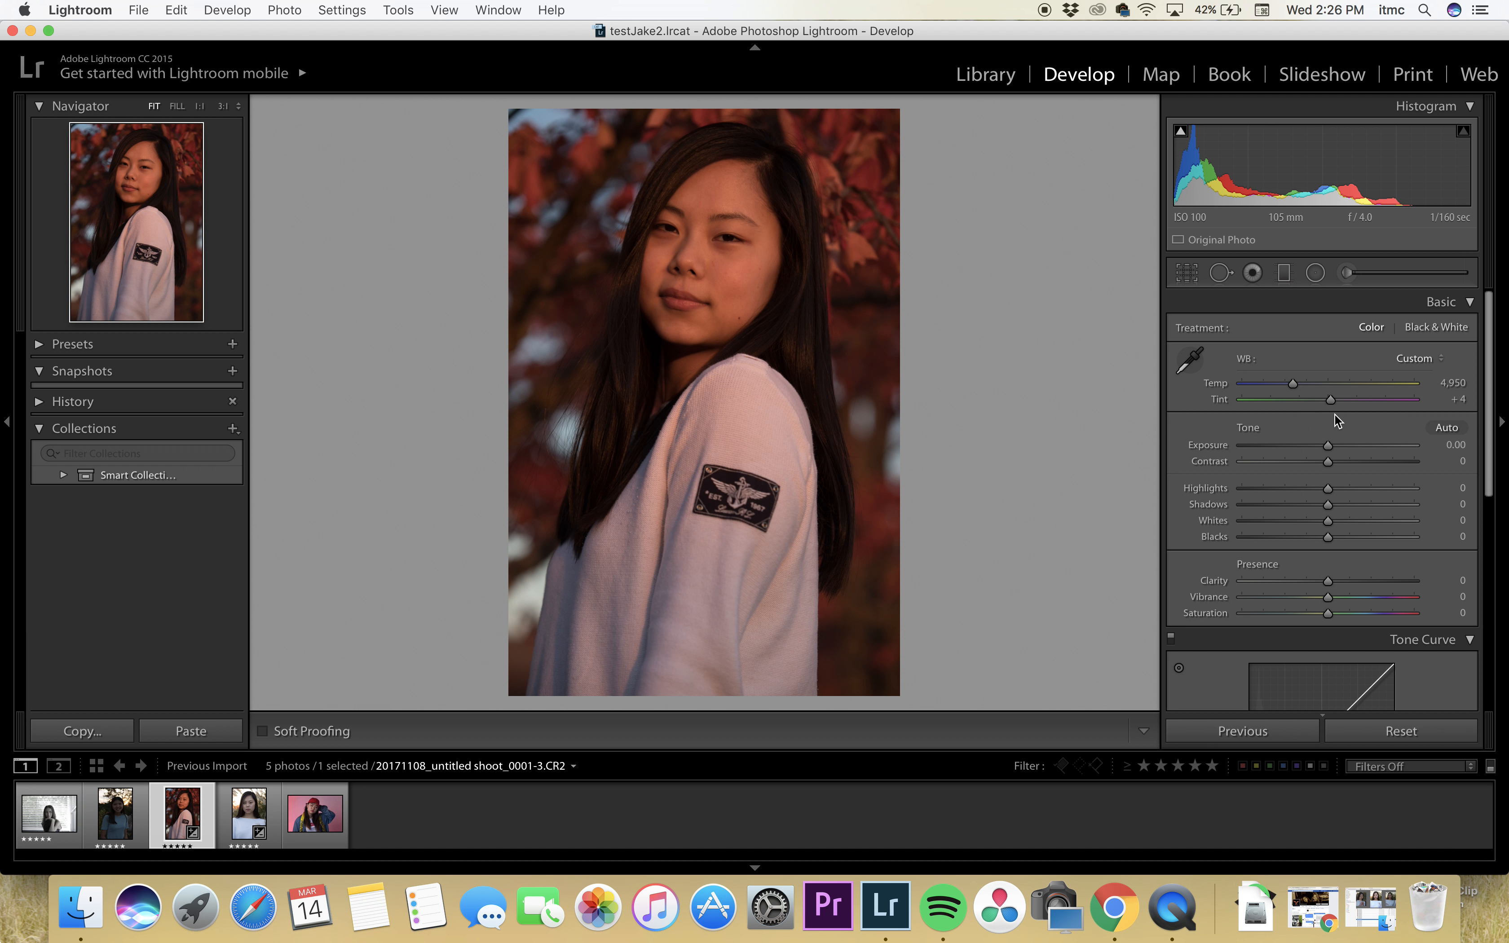
left_click_drag(1296, 387, 1283, 387)
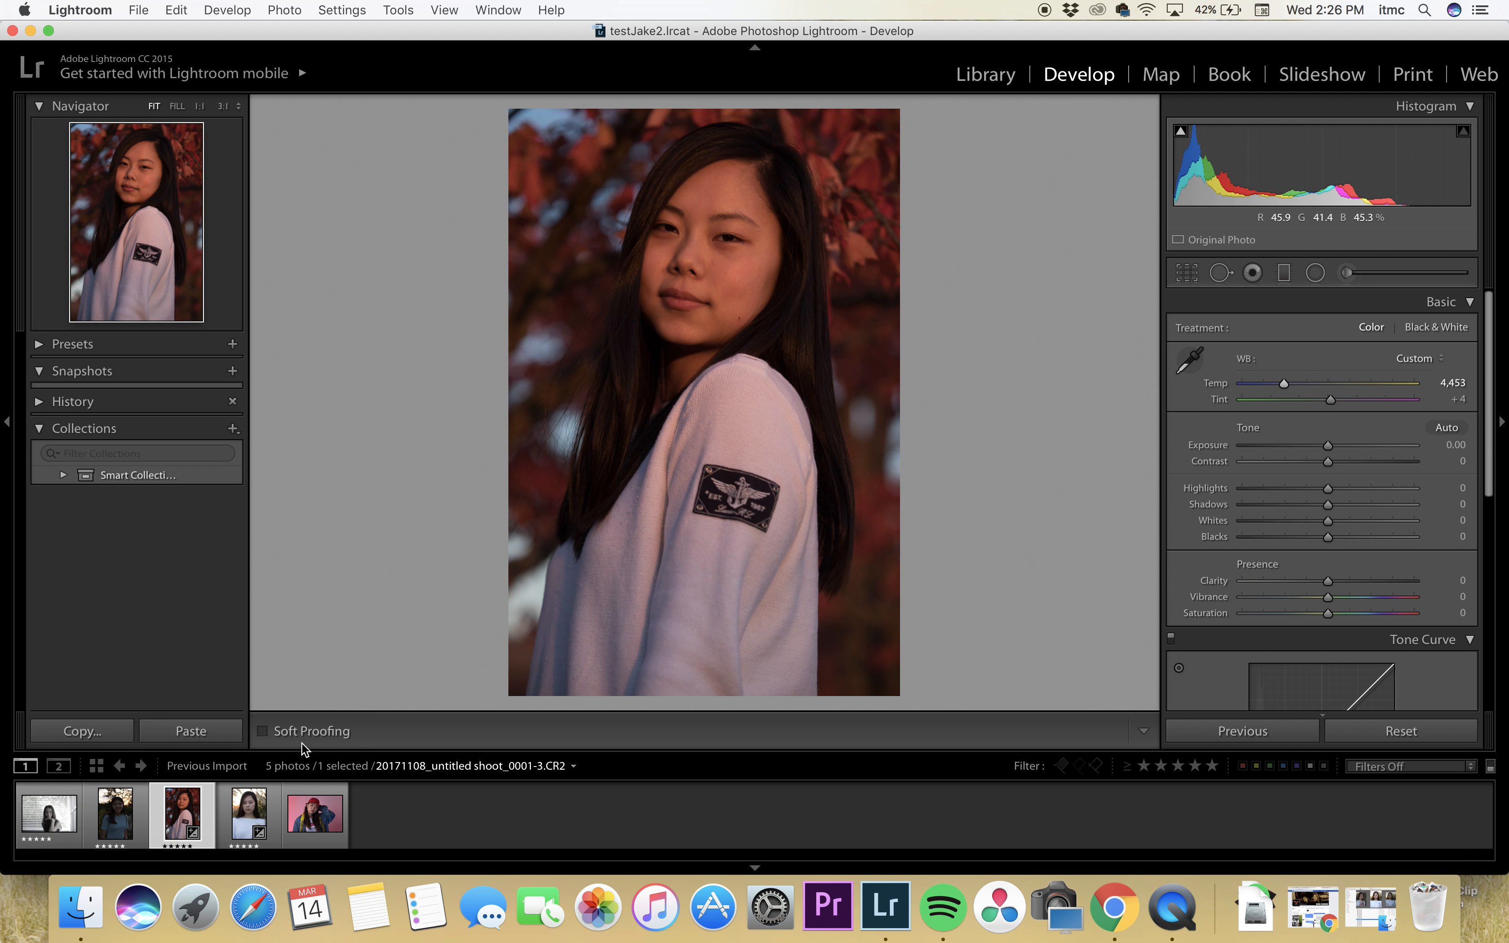
- Try saturation and vibrance at +100 on the window-blinds portrait, compare it before and after, and reset both
left_click(310, 834)
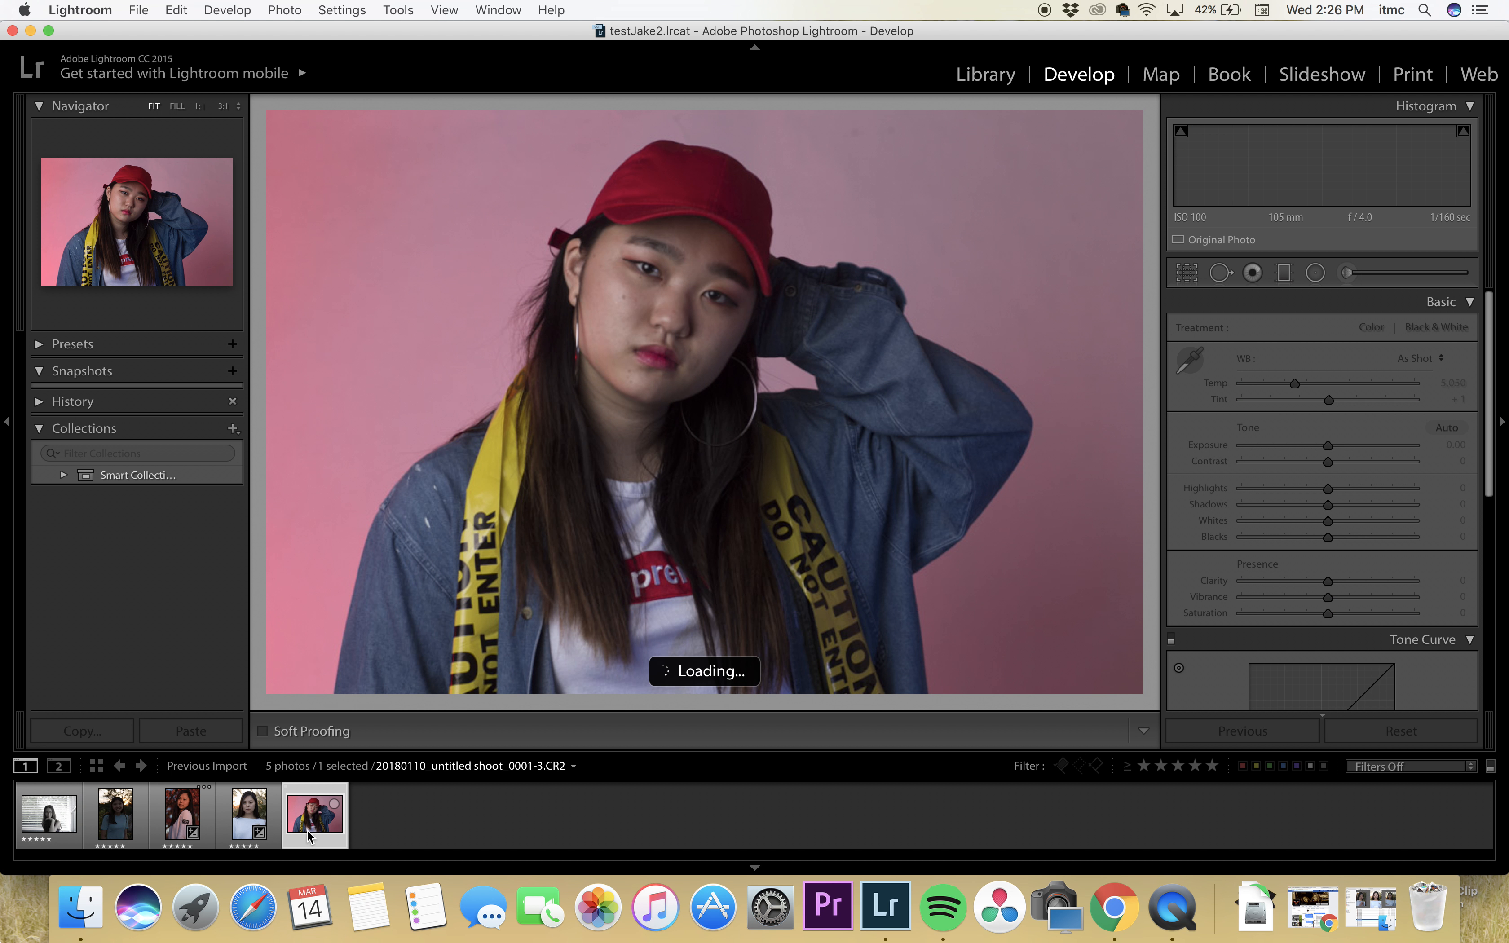
left_click(249, 830)
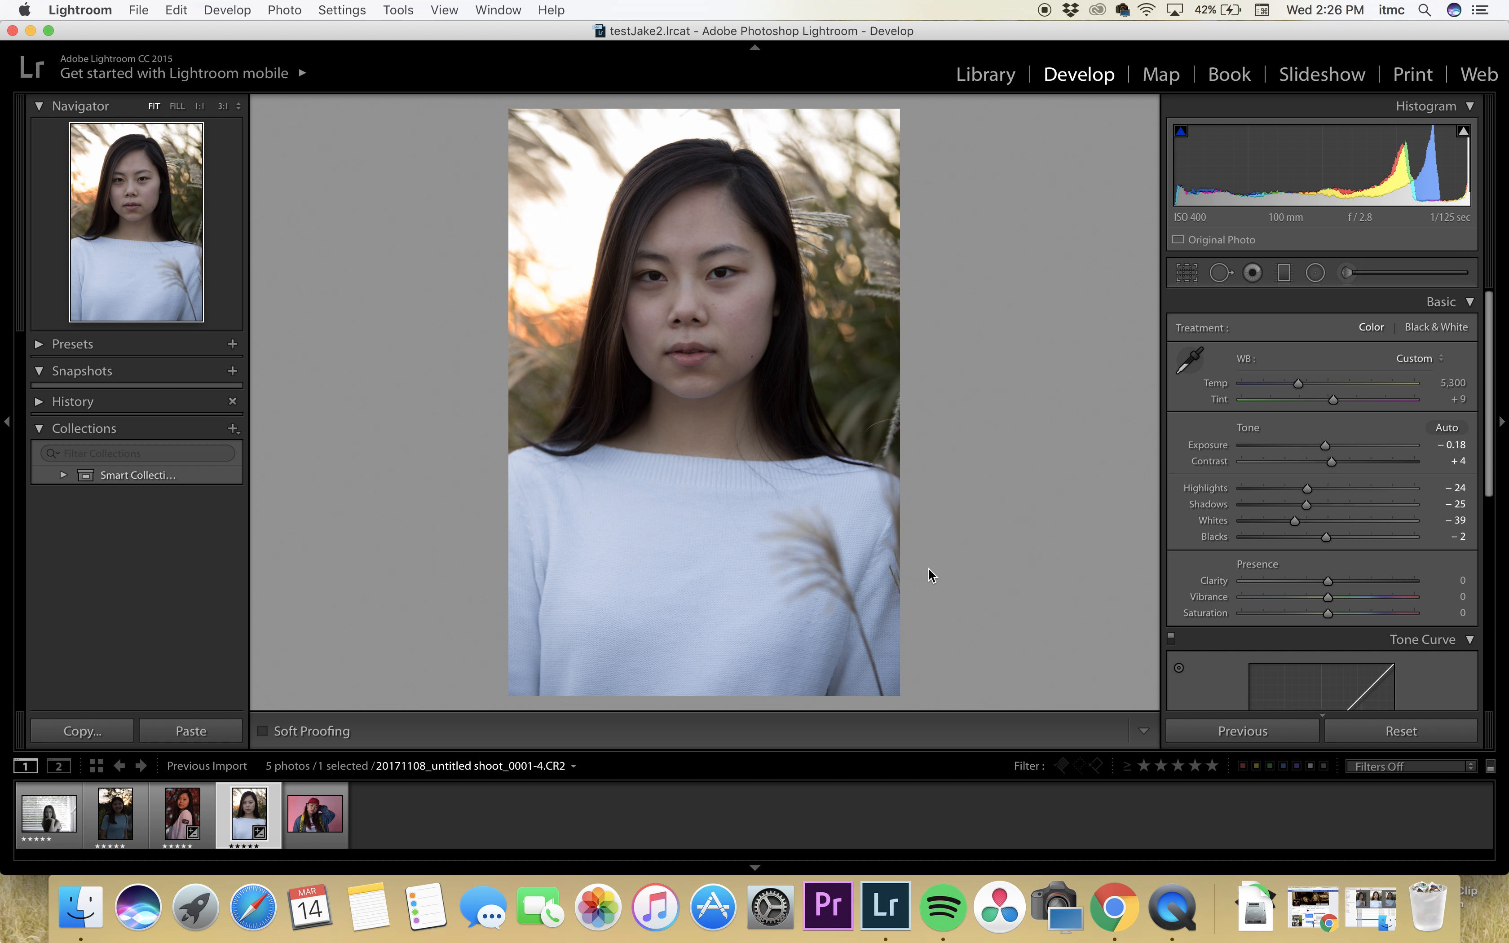
left_click(50, 812)
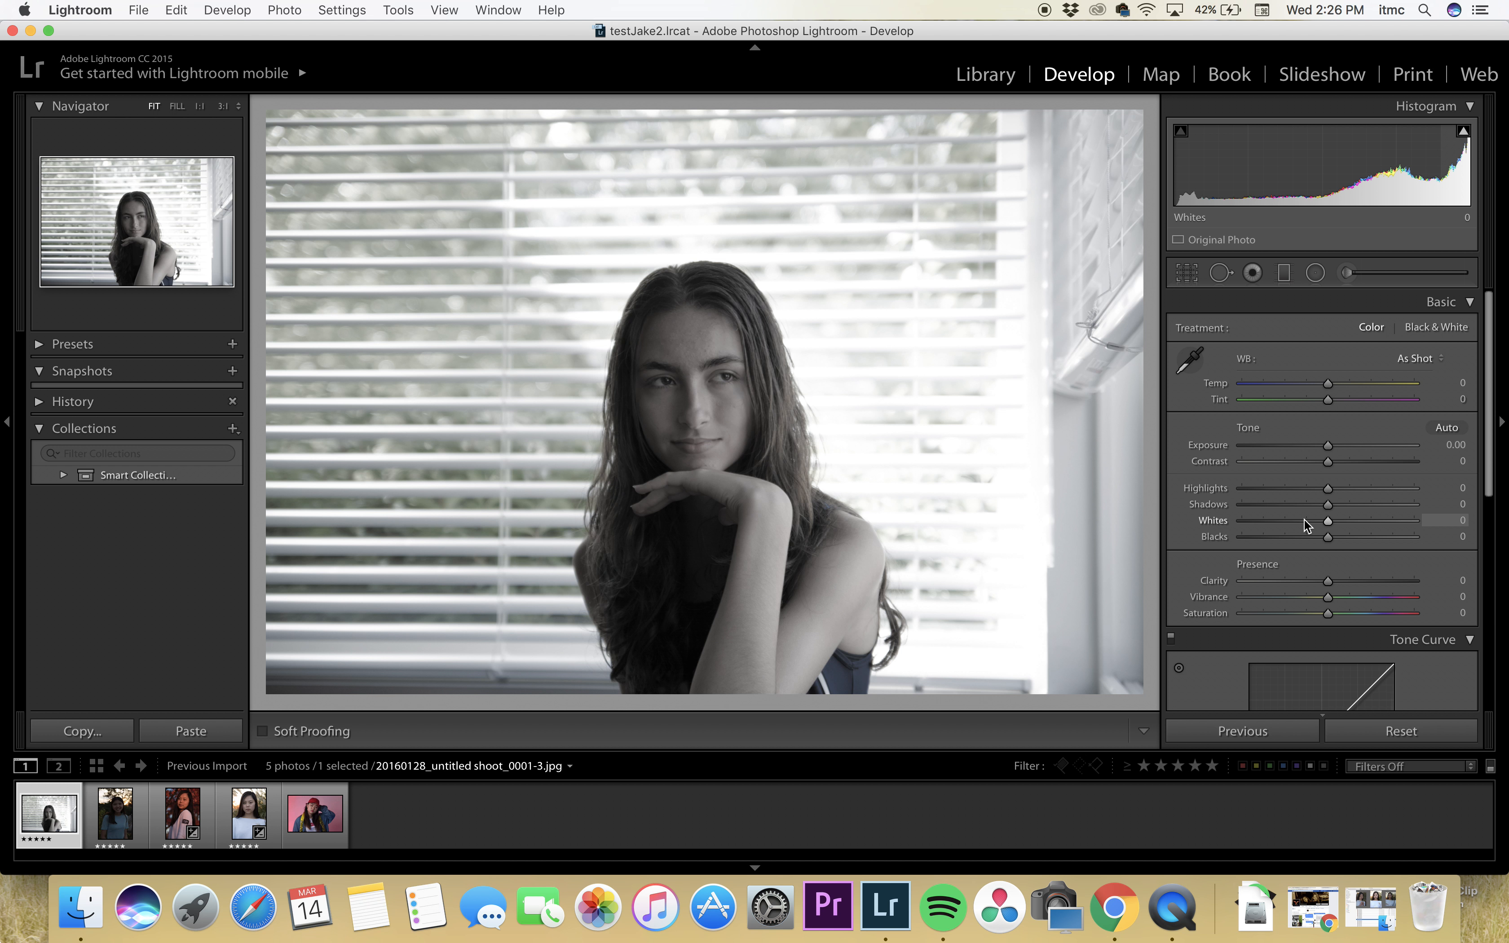
left_click_drag(1329, 618, 1448, 616)
left_click_drag(1331, 599, 1442, 599)
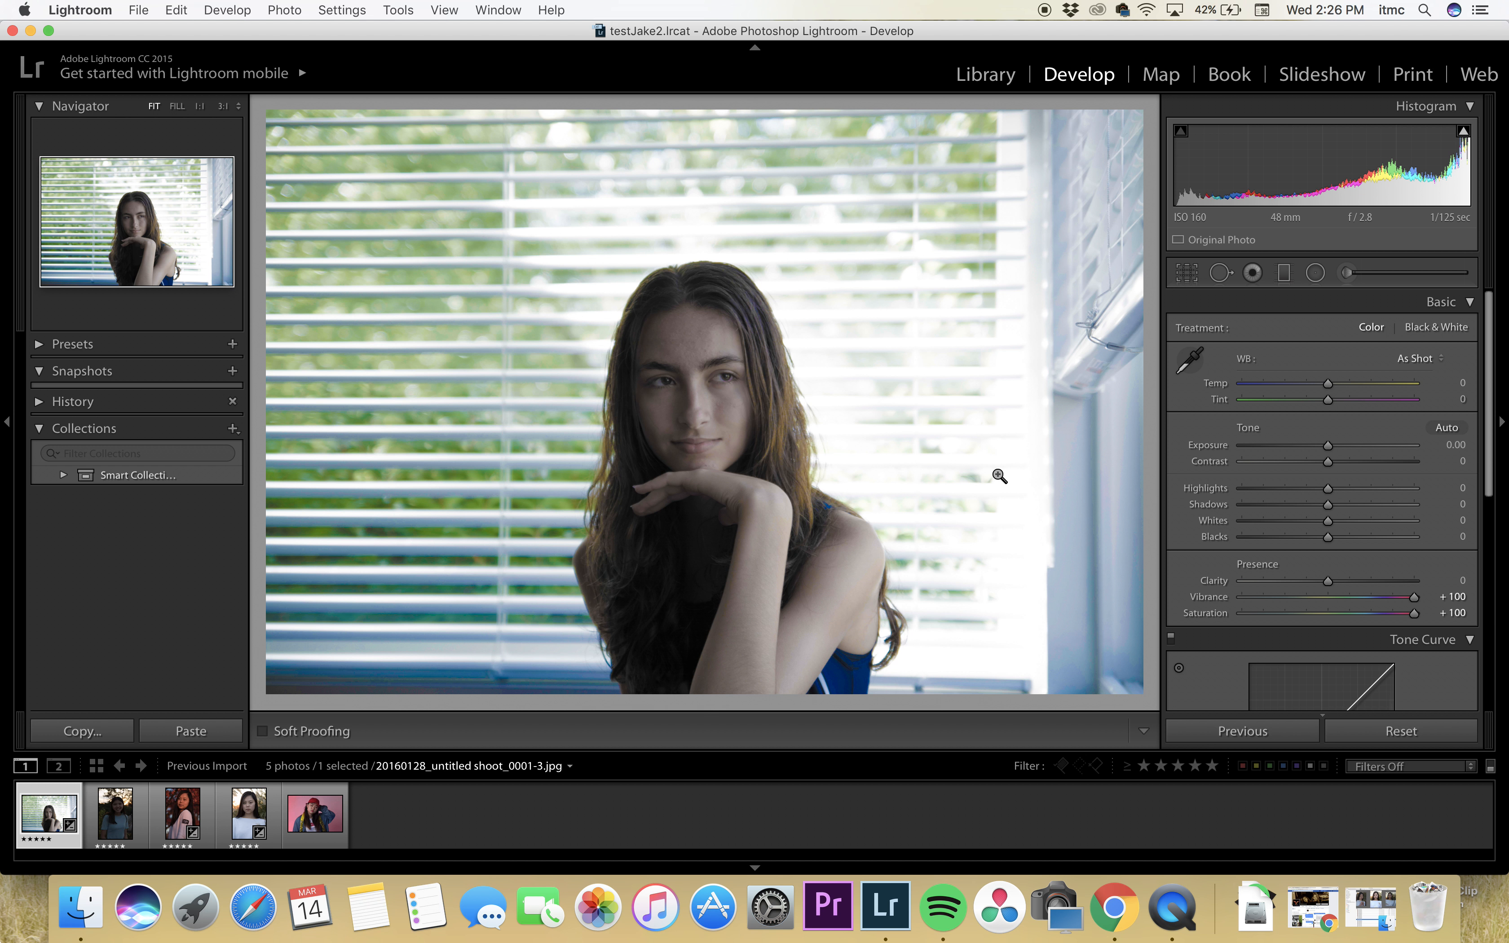
key("y")
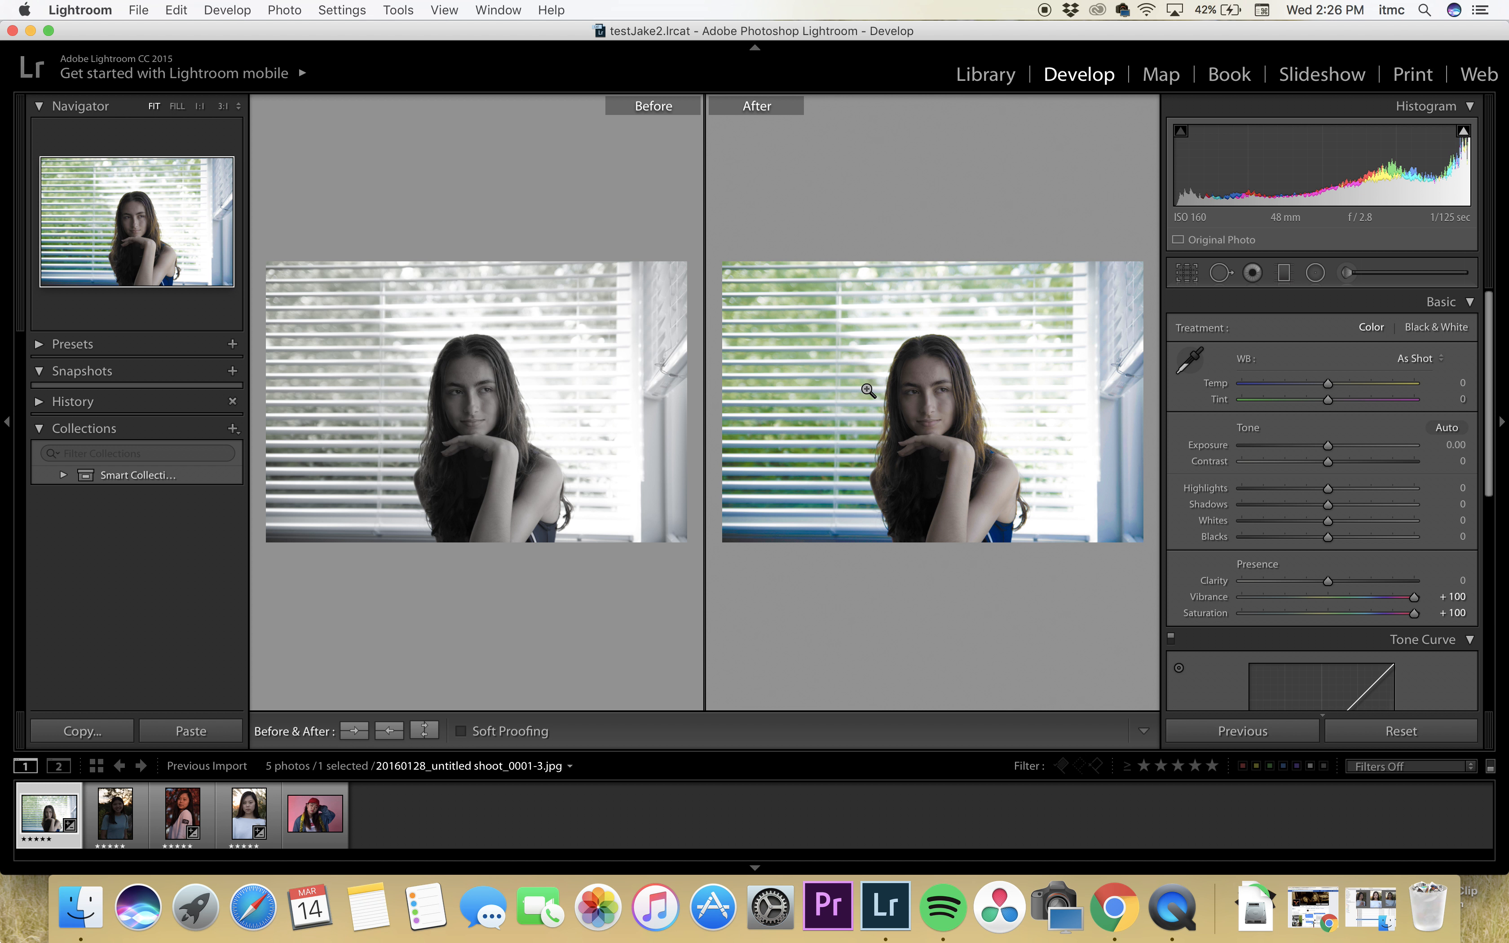
key("y")
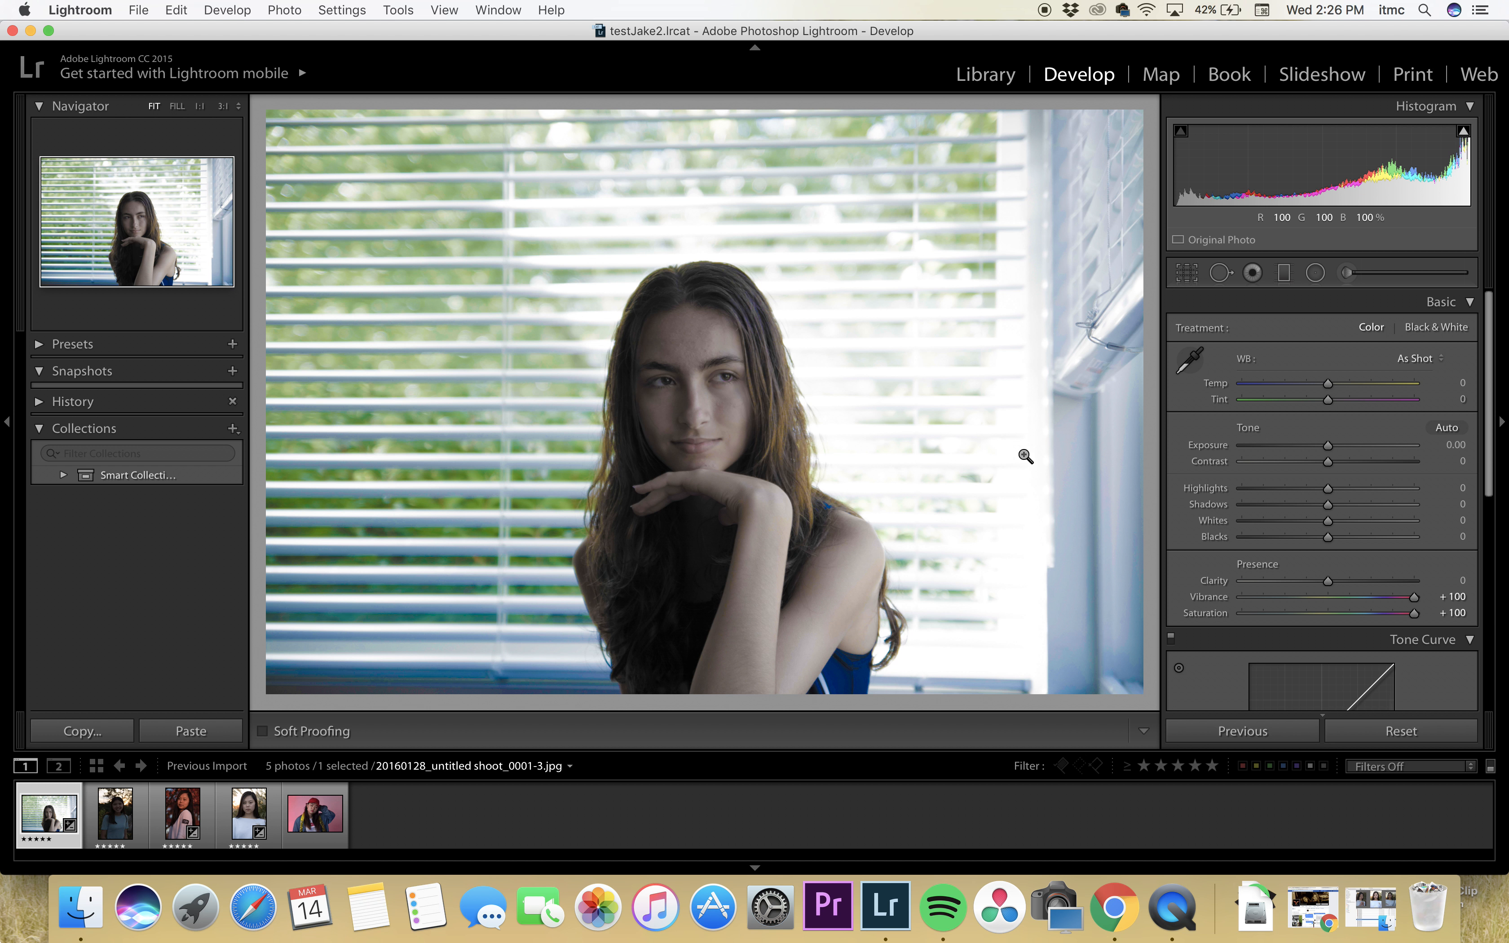
double_click(1203, 610)
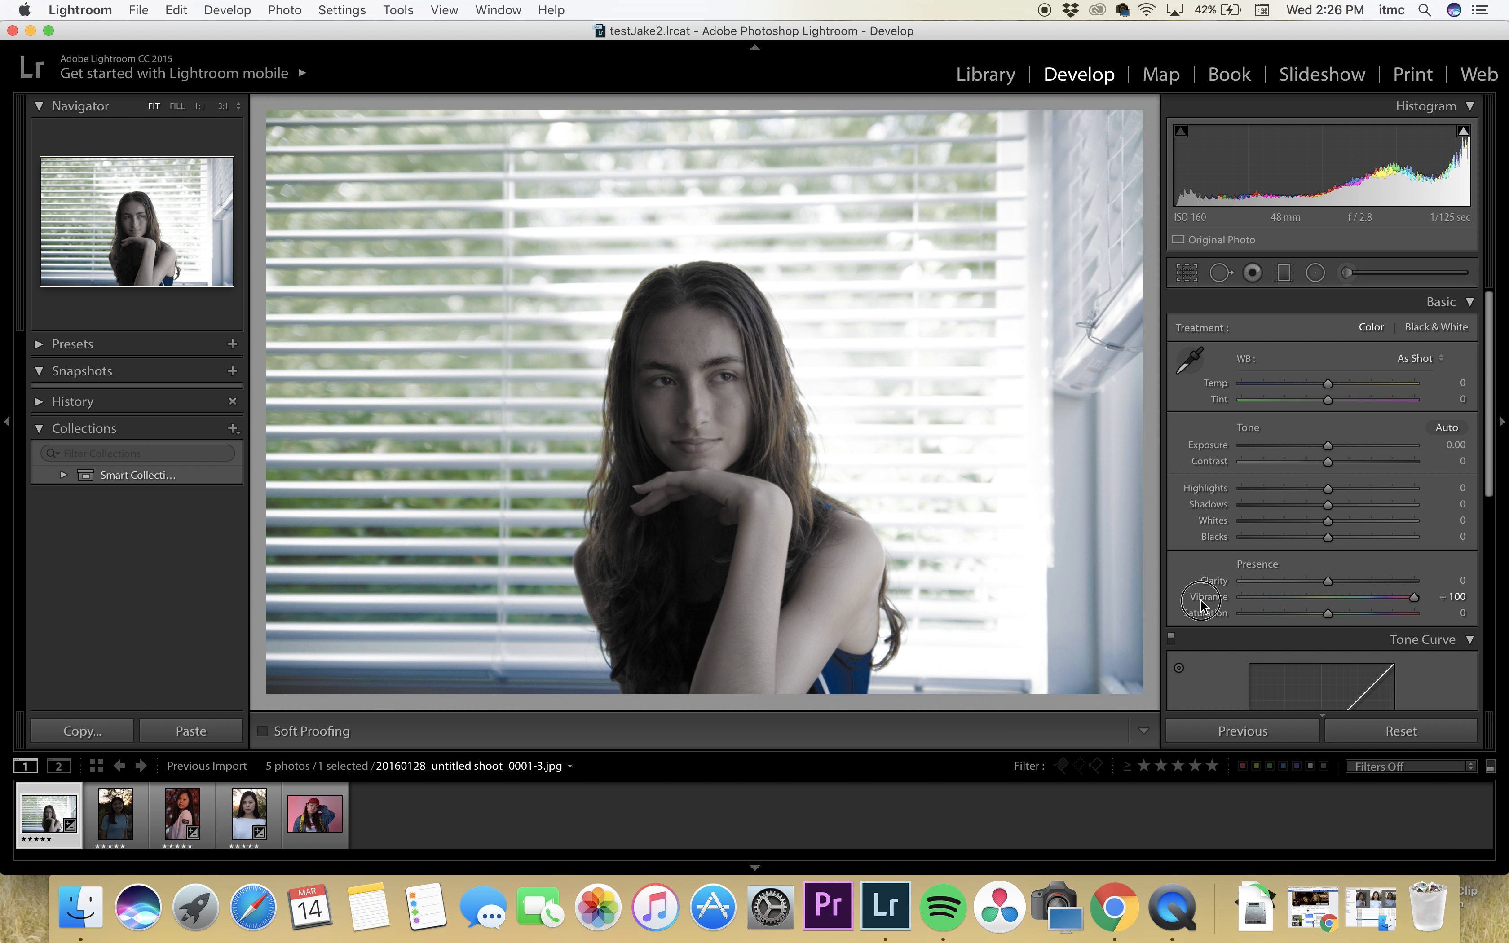
double_click(1201, 600)
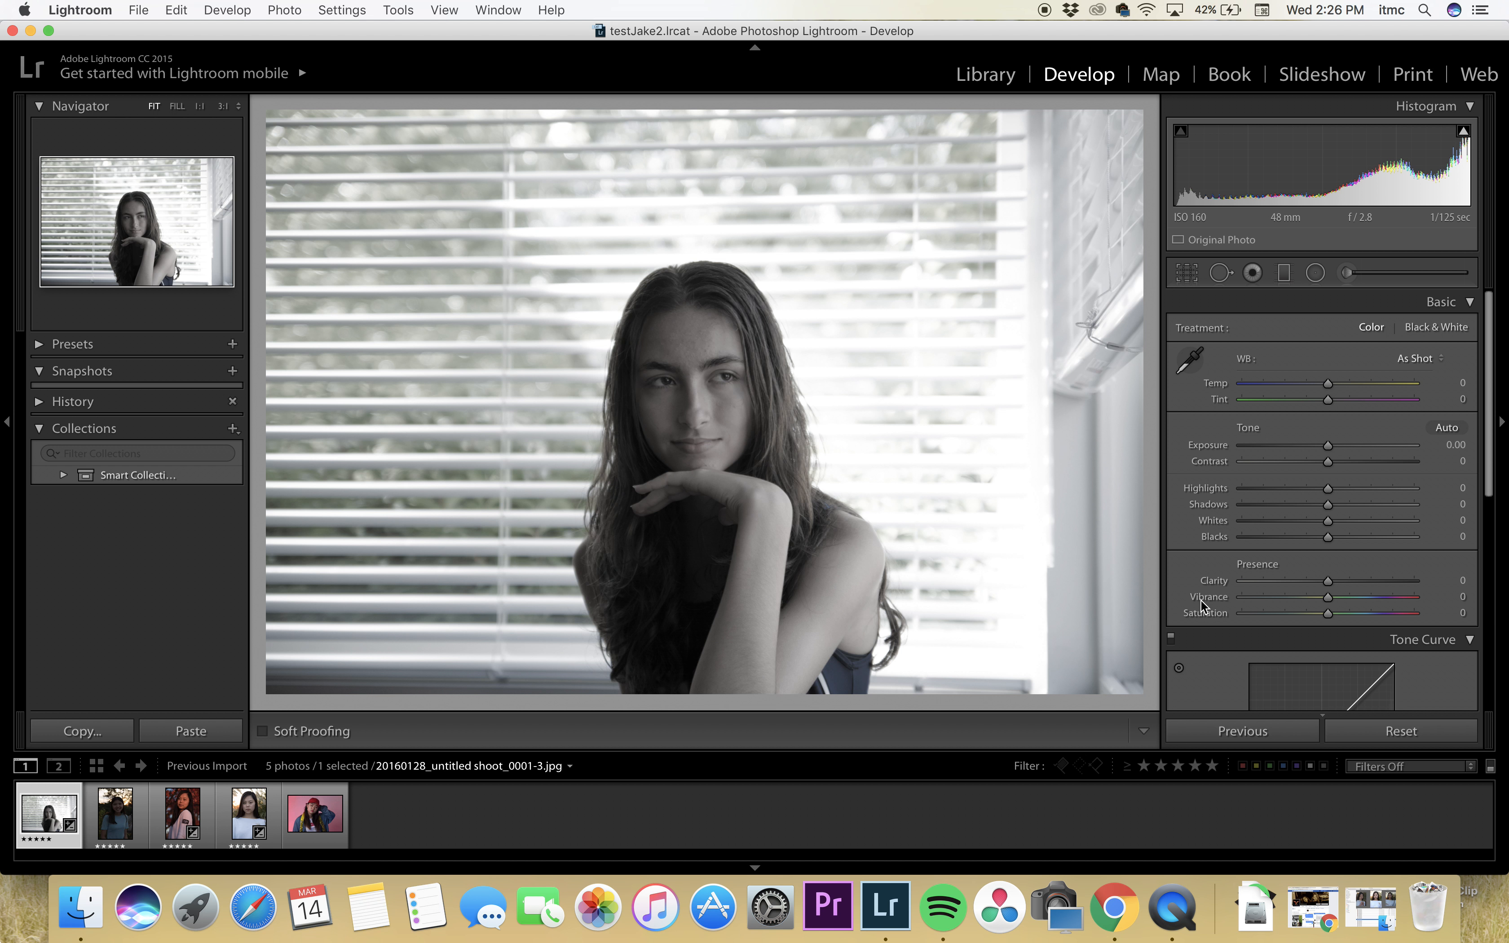
- Set the tall-grass portrait's saturation to +8 and vibrance to +11, undoing a trial saturation of +100
key("Right")
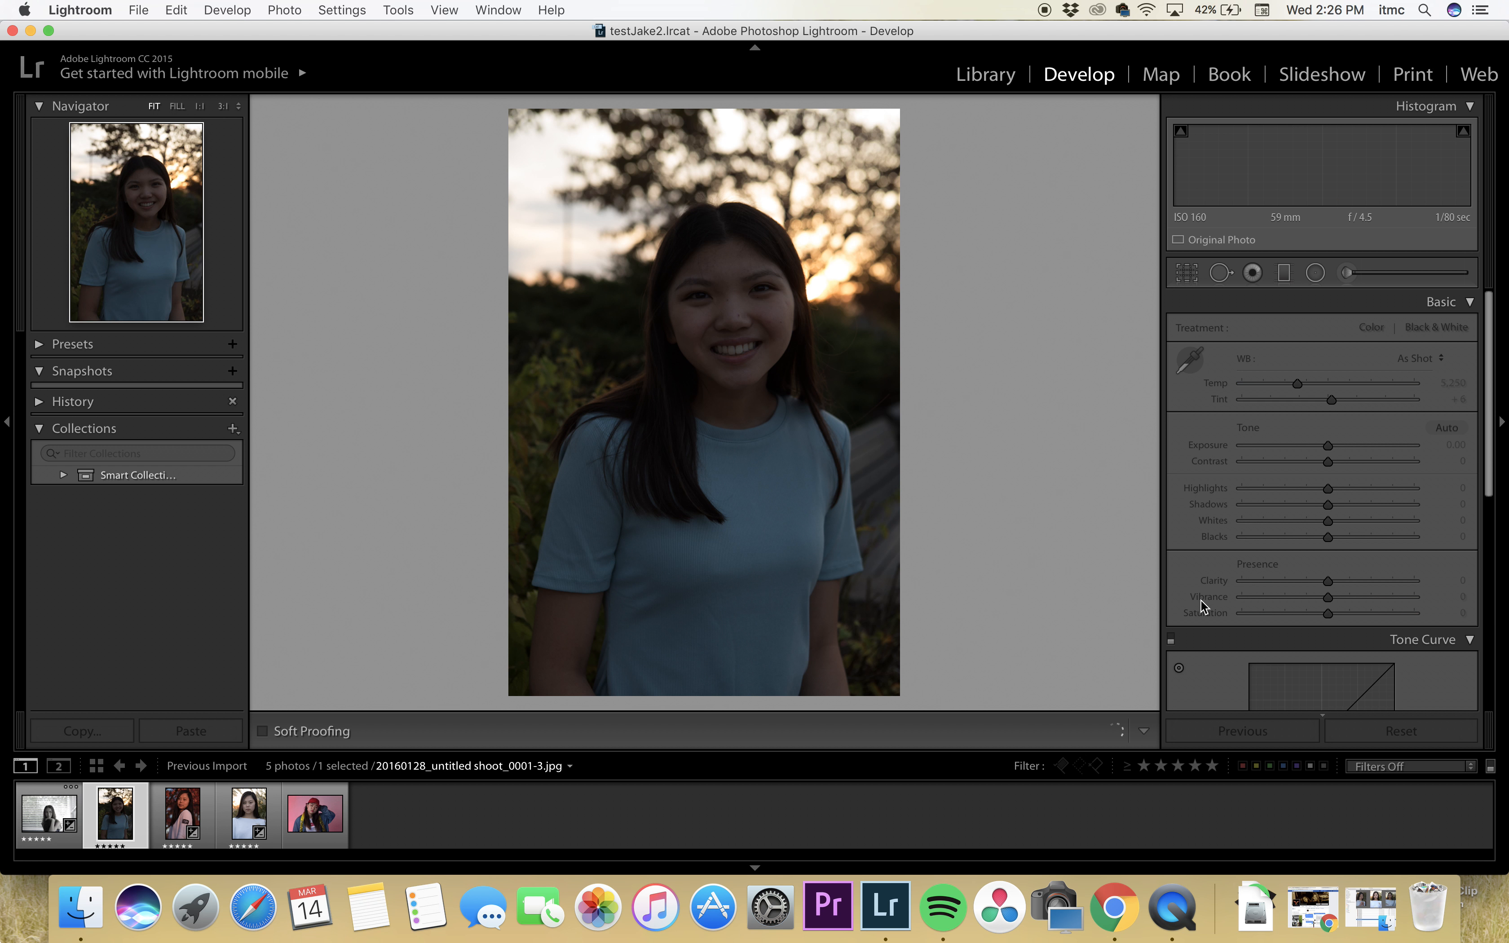
key("Right")
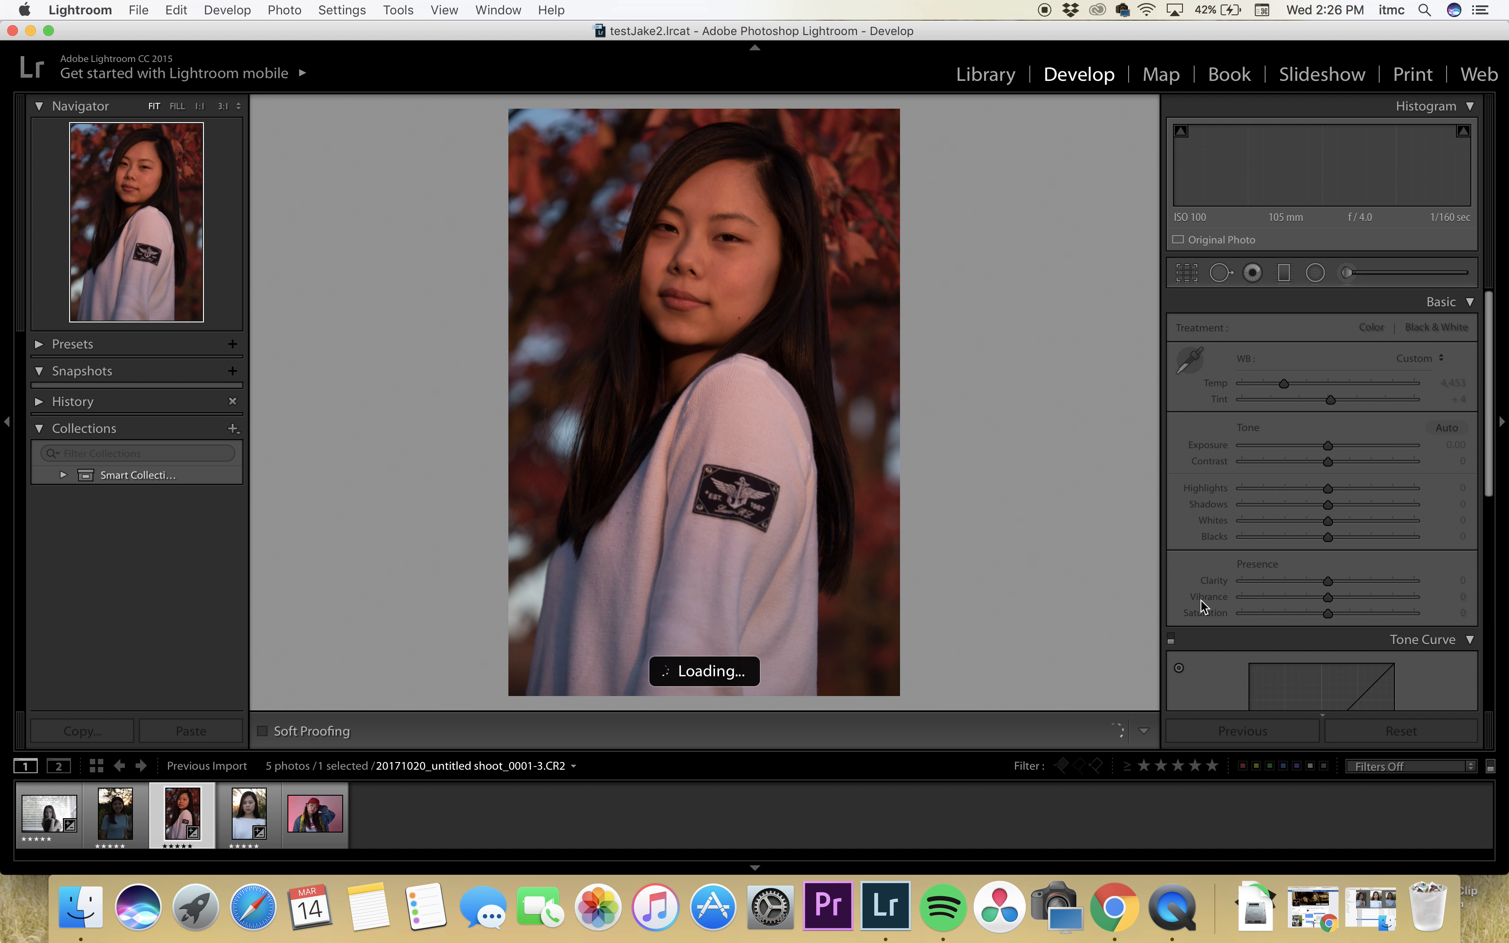
key("Right")
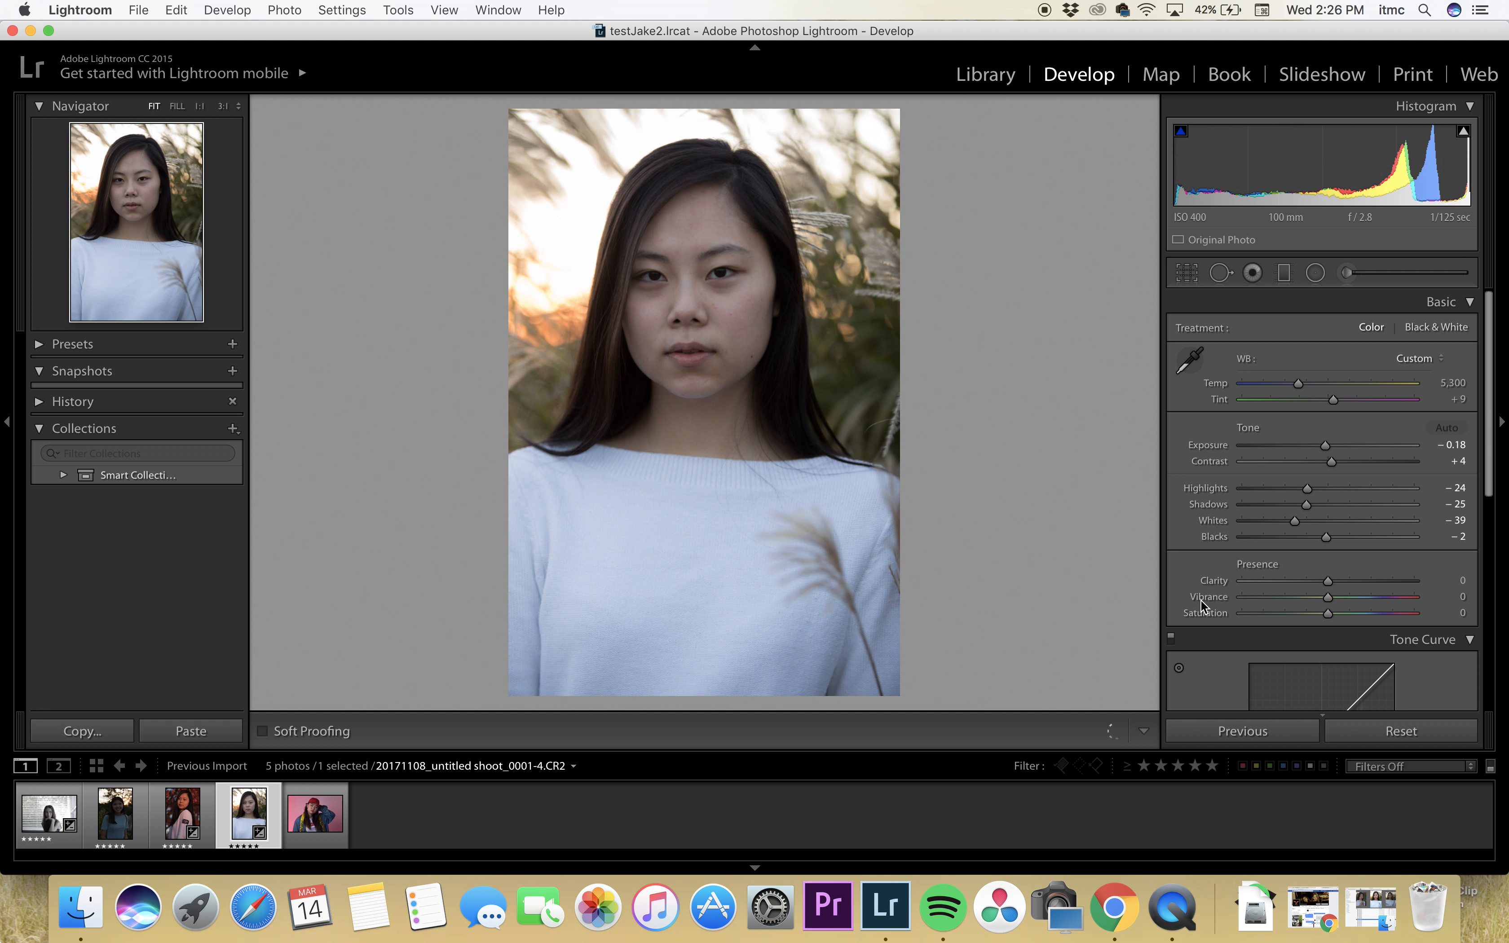
left_click_drag(1327, 617, 1434, 630)
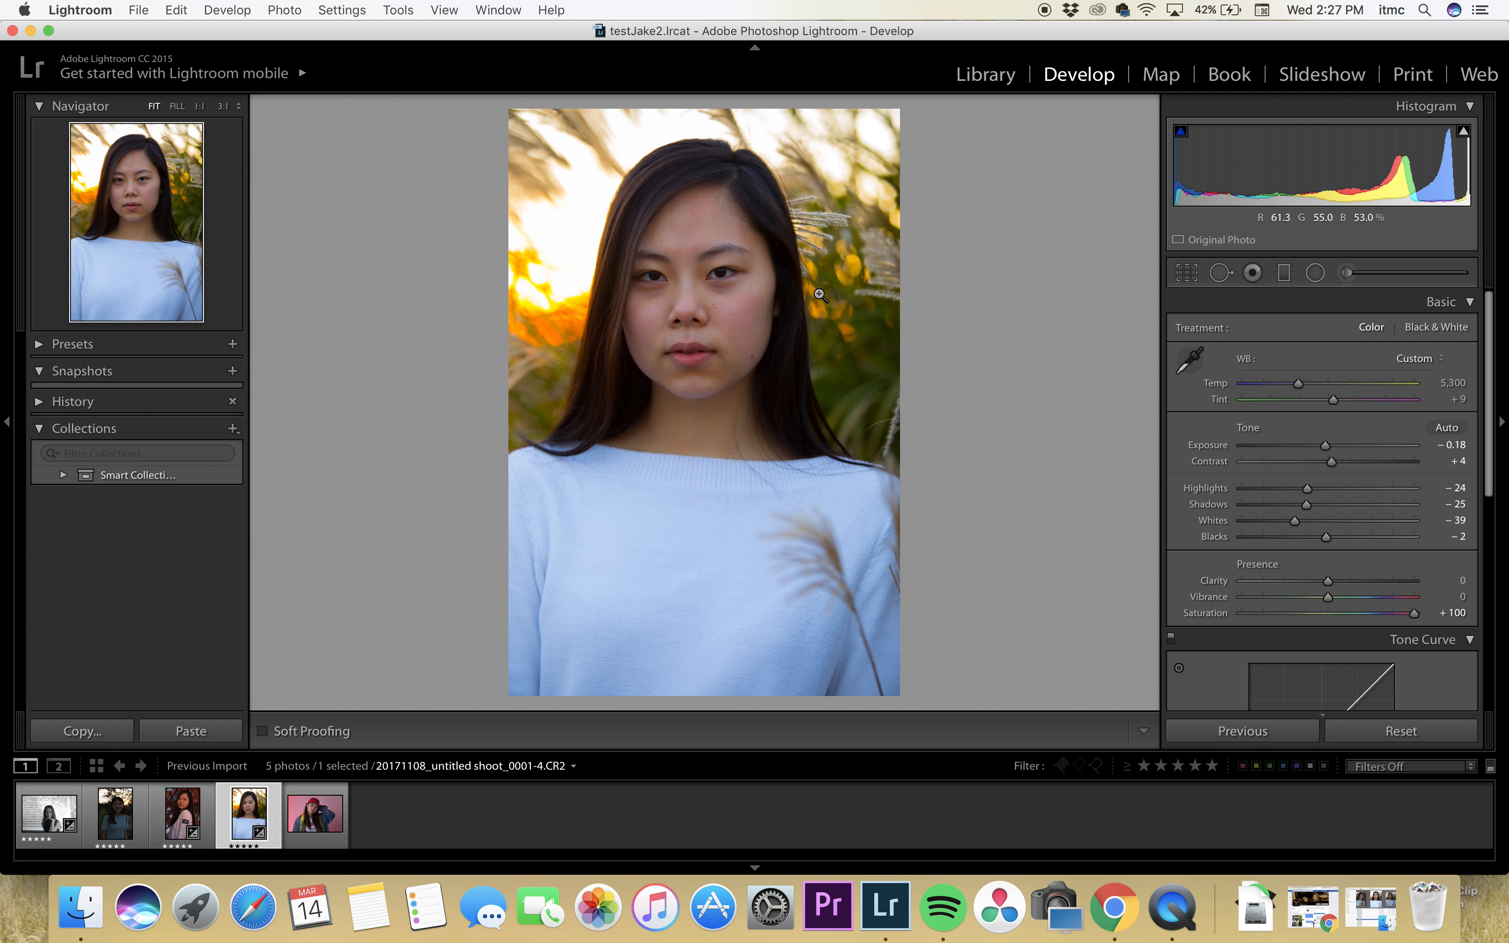
key("super+z")
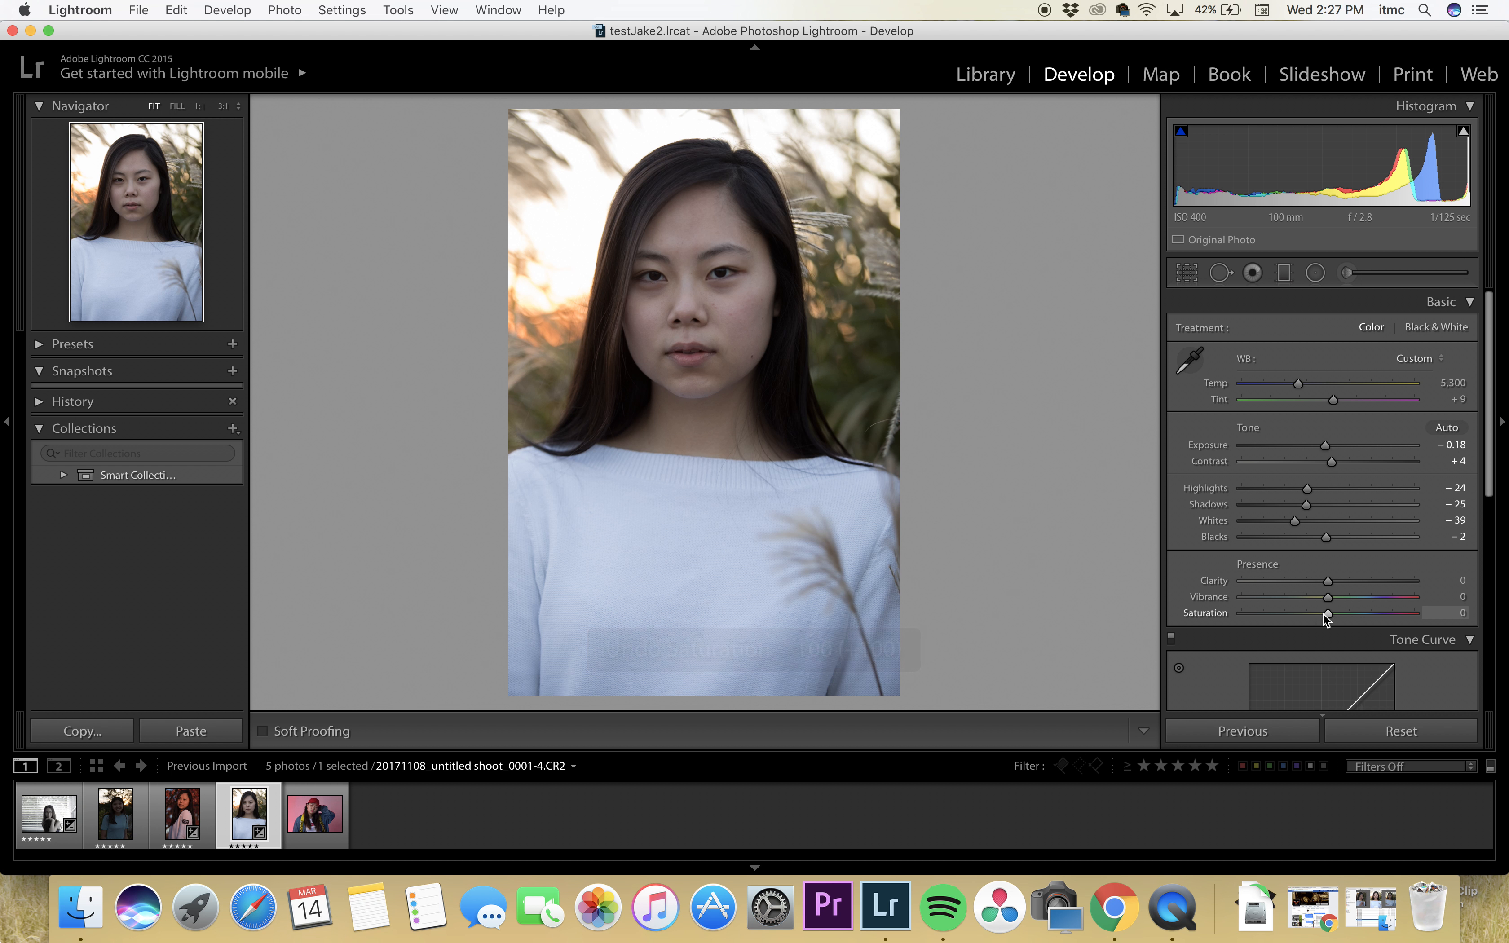
left_click_drag(1324, 615, 1334, 622)
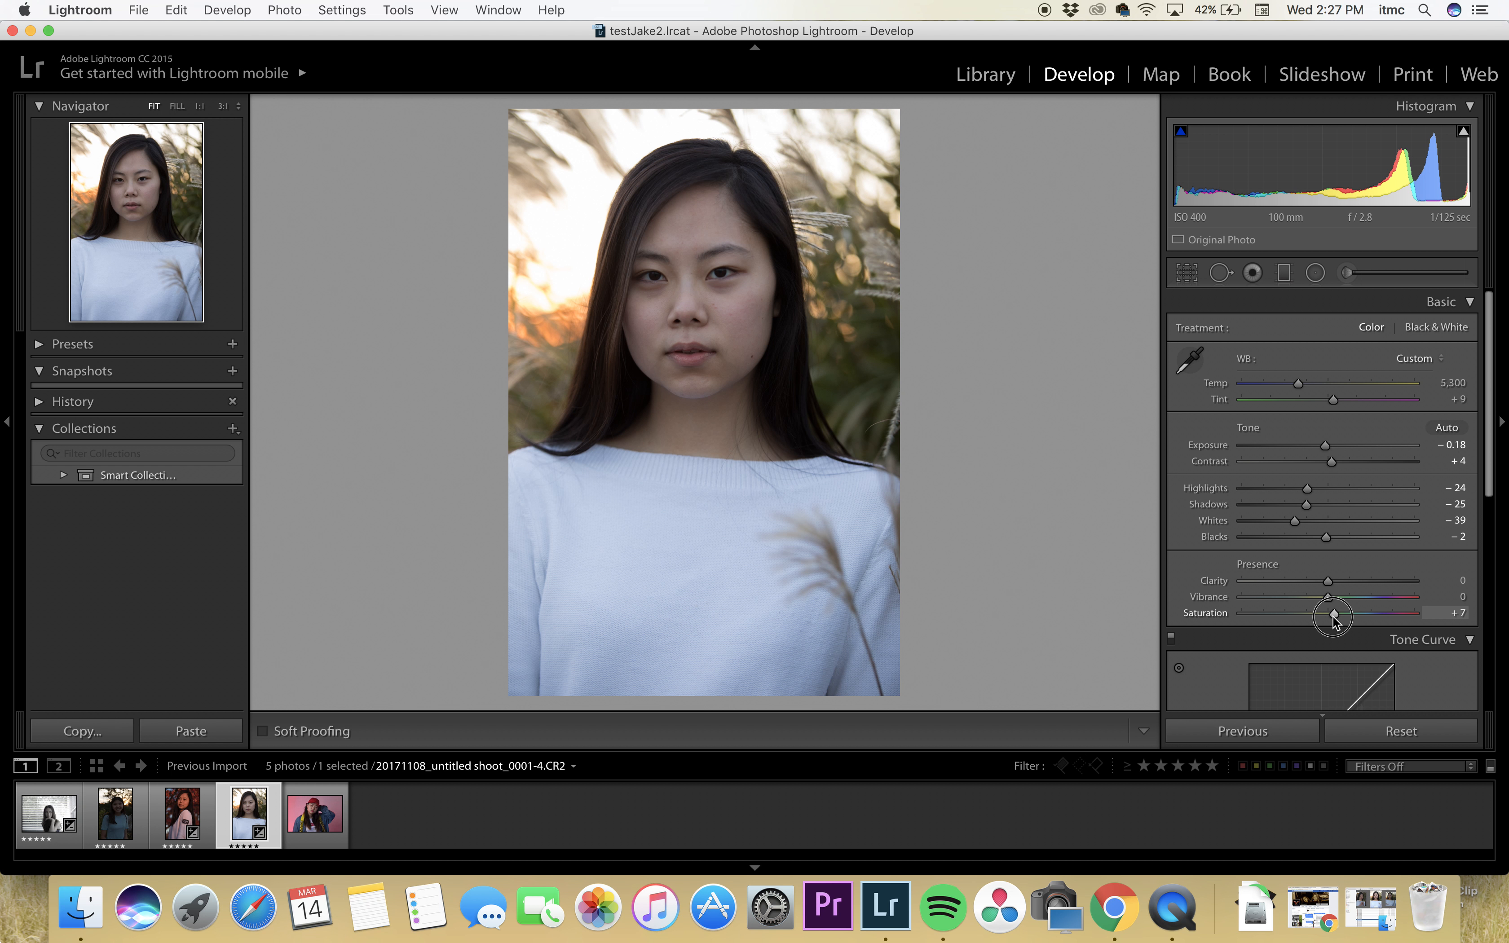
left_click_drag(1329, 598, 1417, 614)
left_click_drag(1426, 608, 1340, 607)
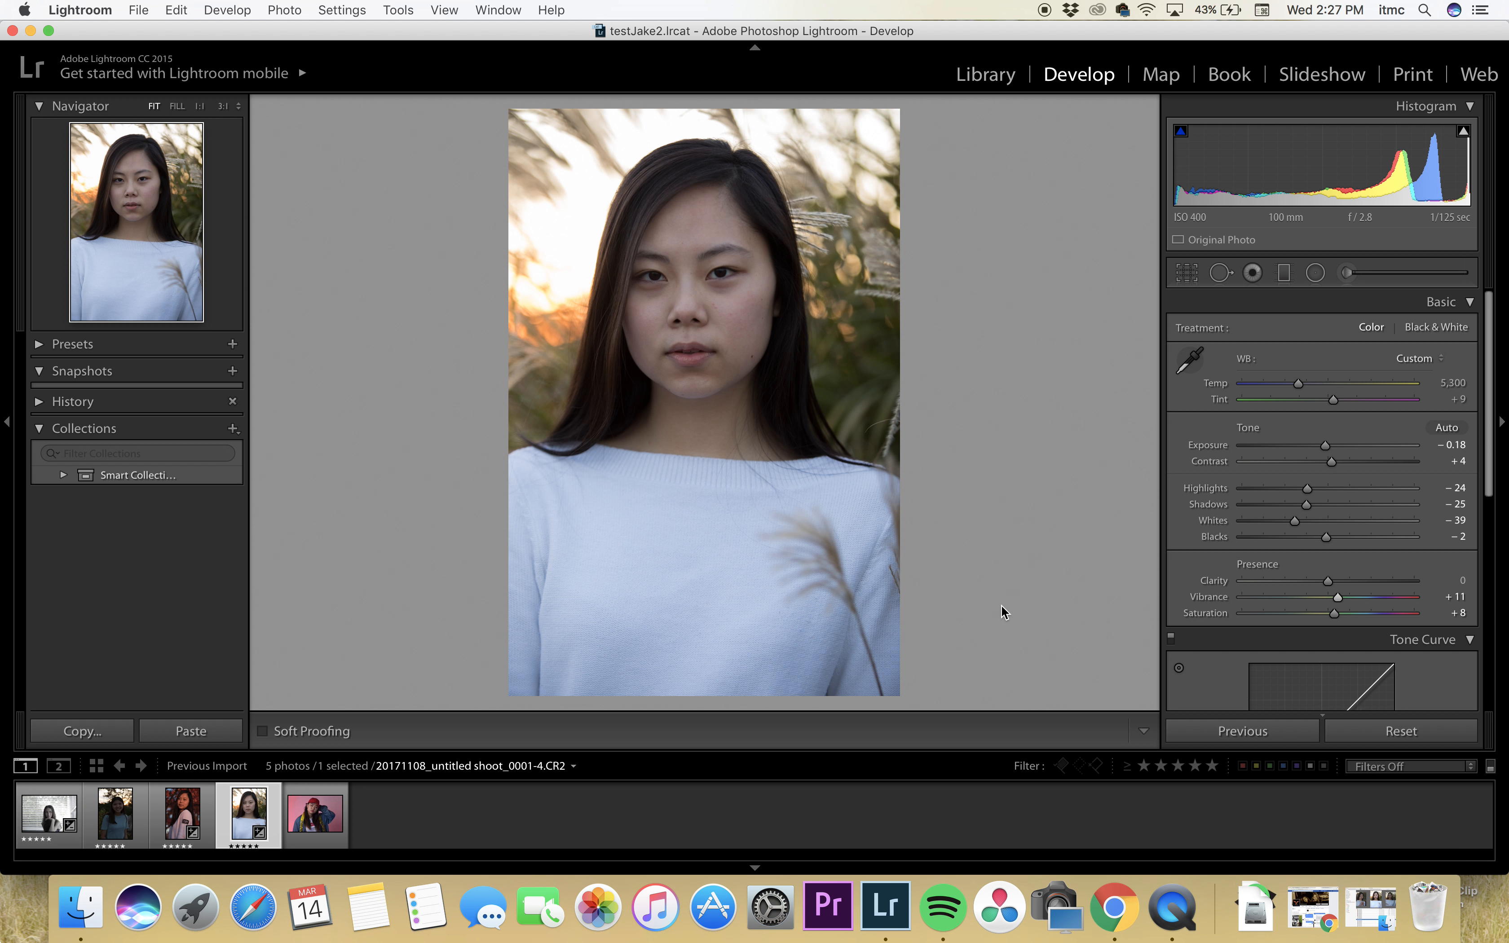
- Place an inverted radial filter around the face in the tall-grass portrait
left_click(315, 817)
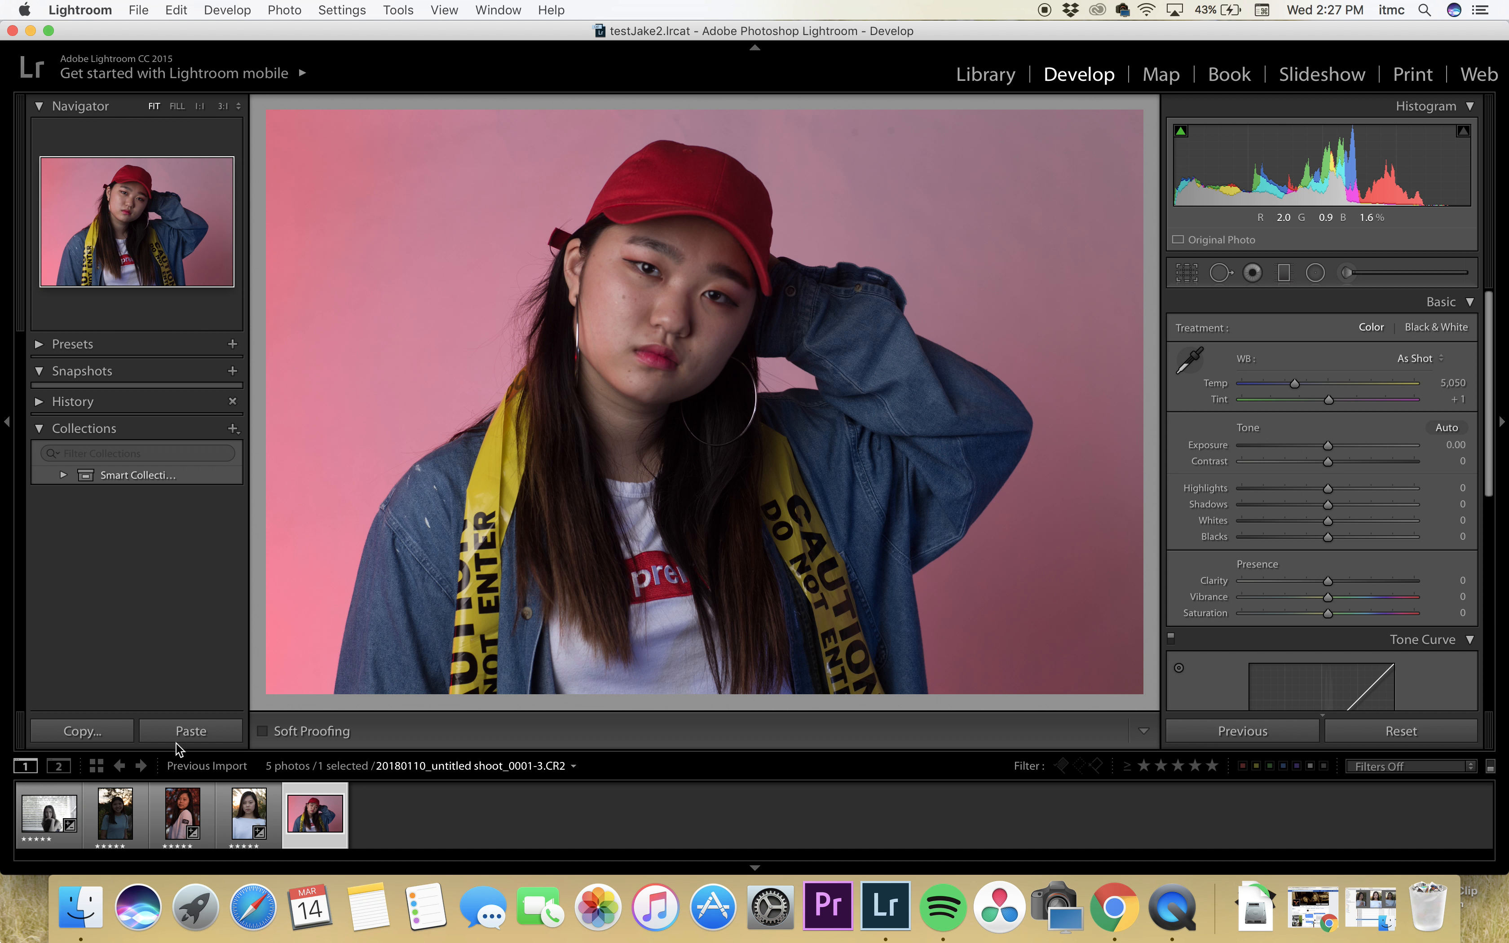
left_click(249, 814)
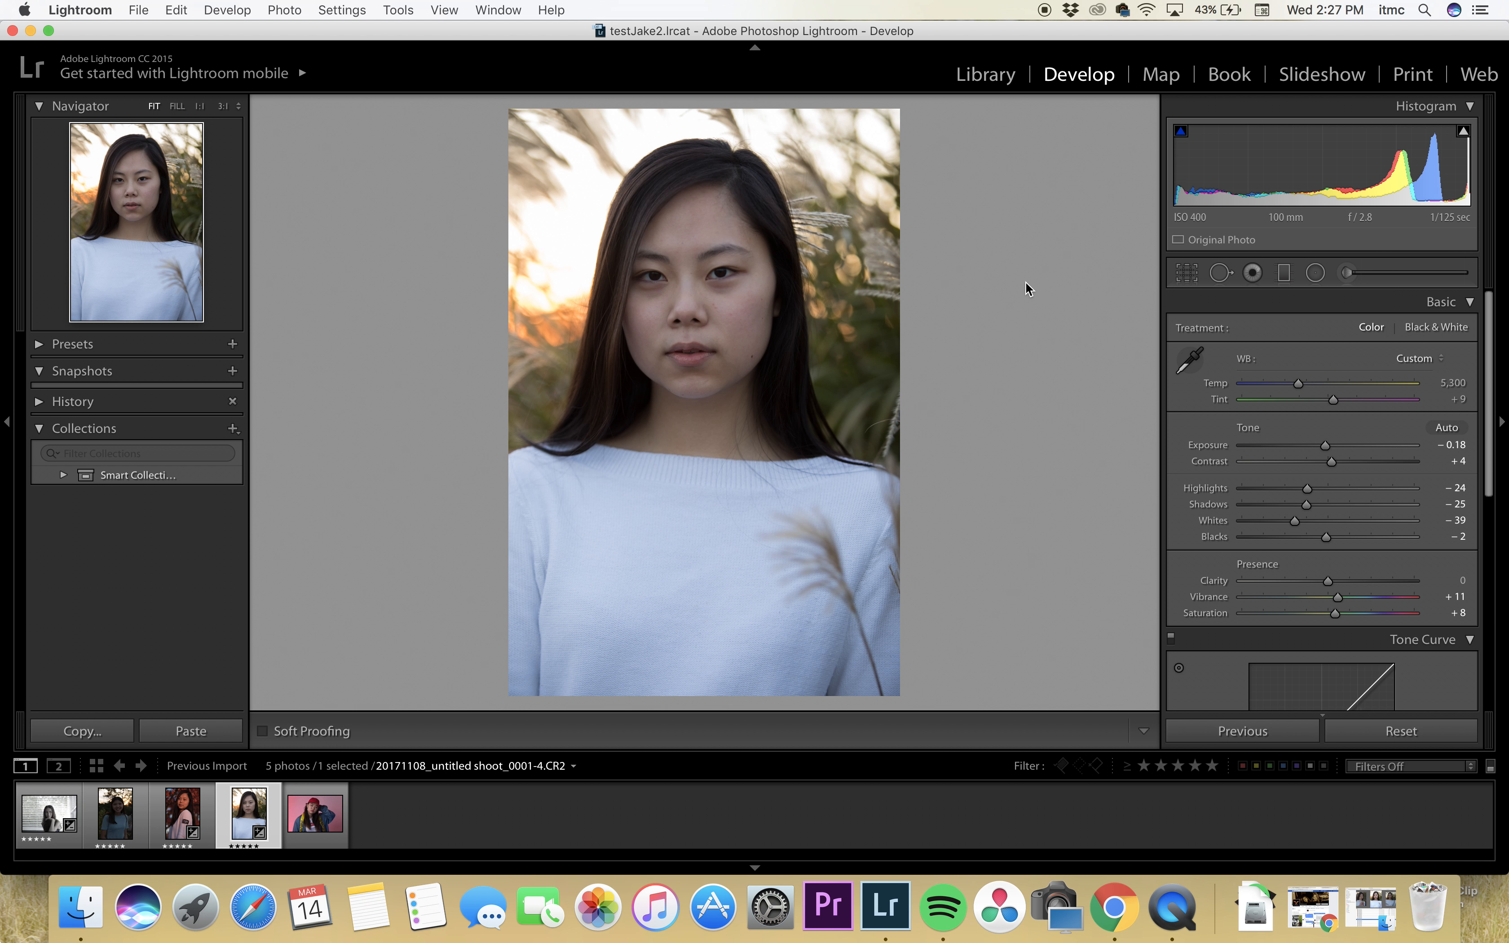
left_click(1315, 272)
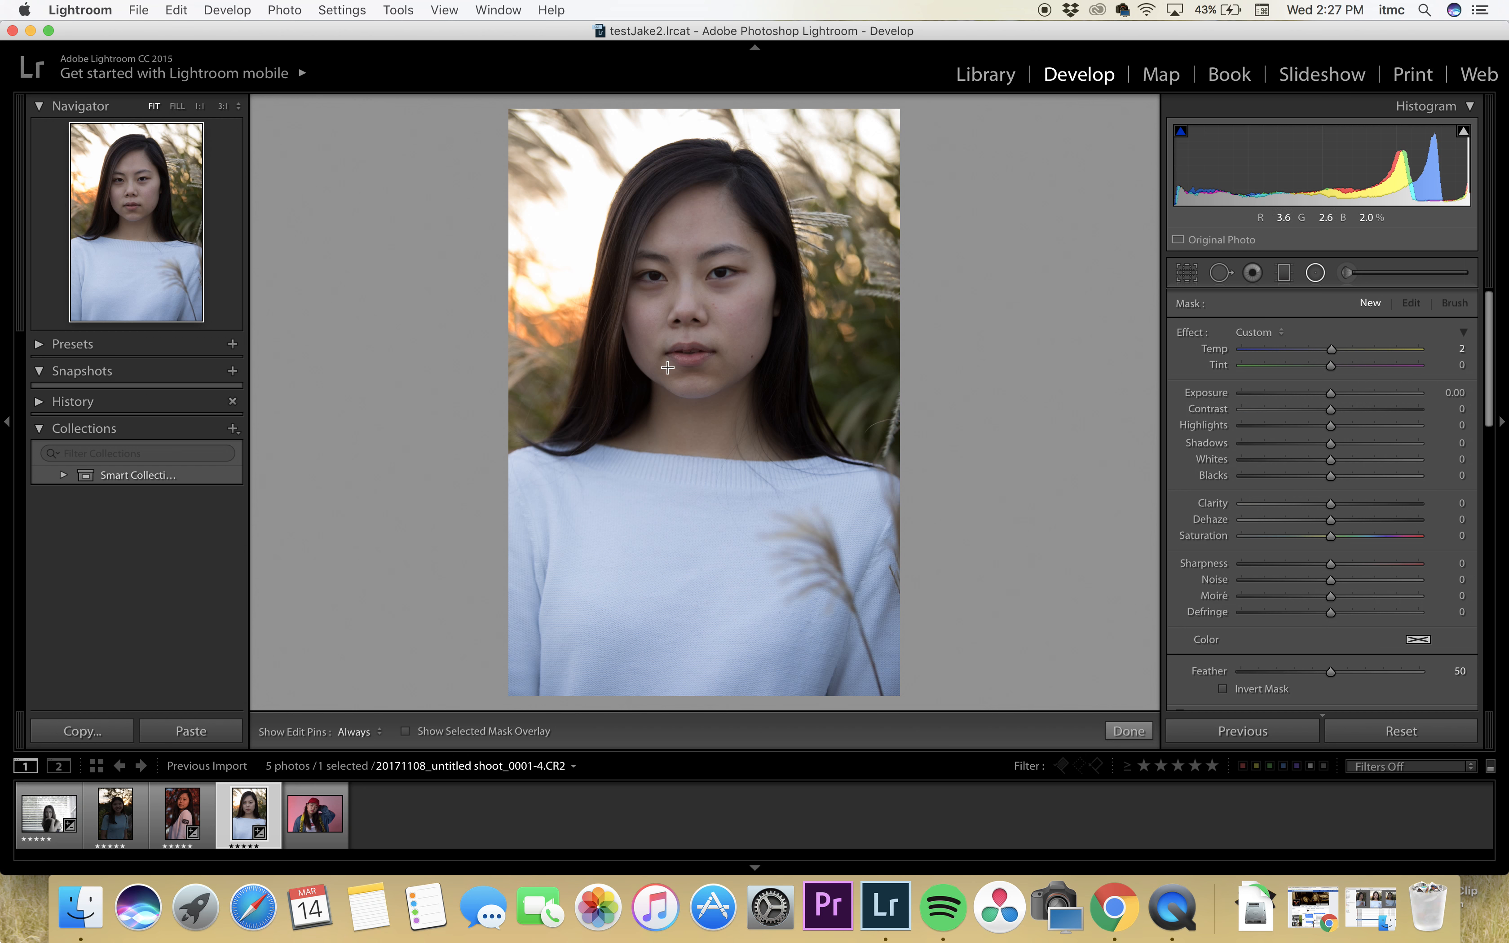
left_click_drag(729, 303, 790, 230)
left_click_drag(687, 338, 703, 261)
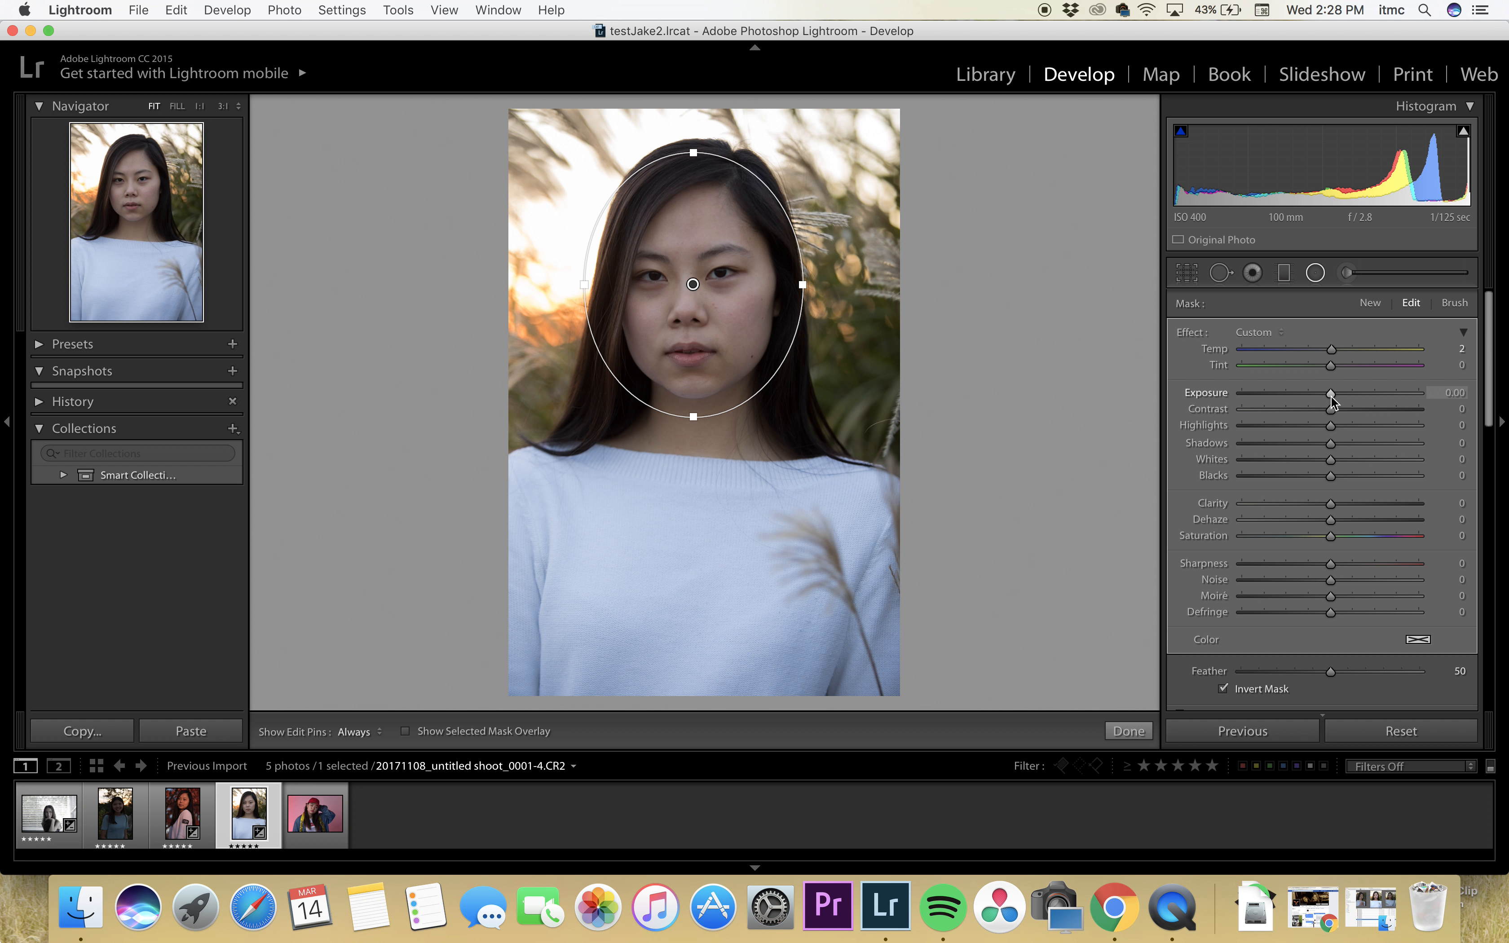
- Set the face filter's exposure to 0.38, raise its highlights and saturation slightly, and compare the portrait before and after
left_click_drag(1331, 395, 1339, 398)
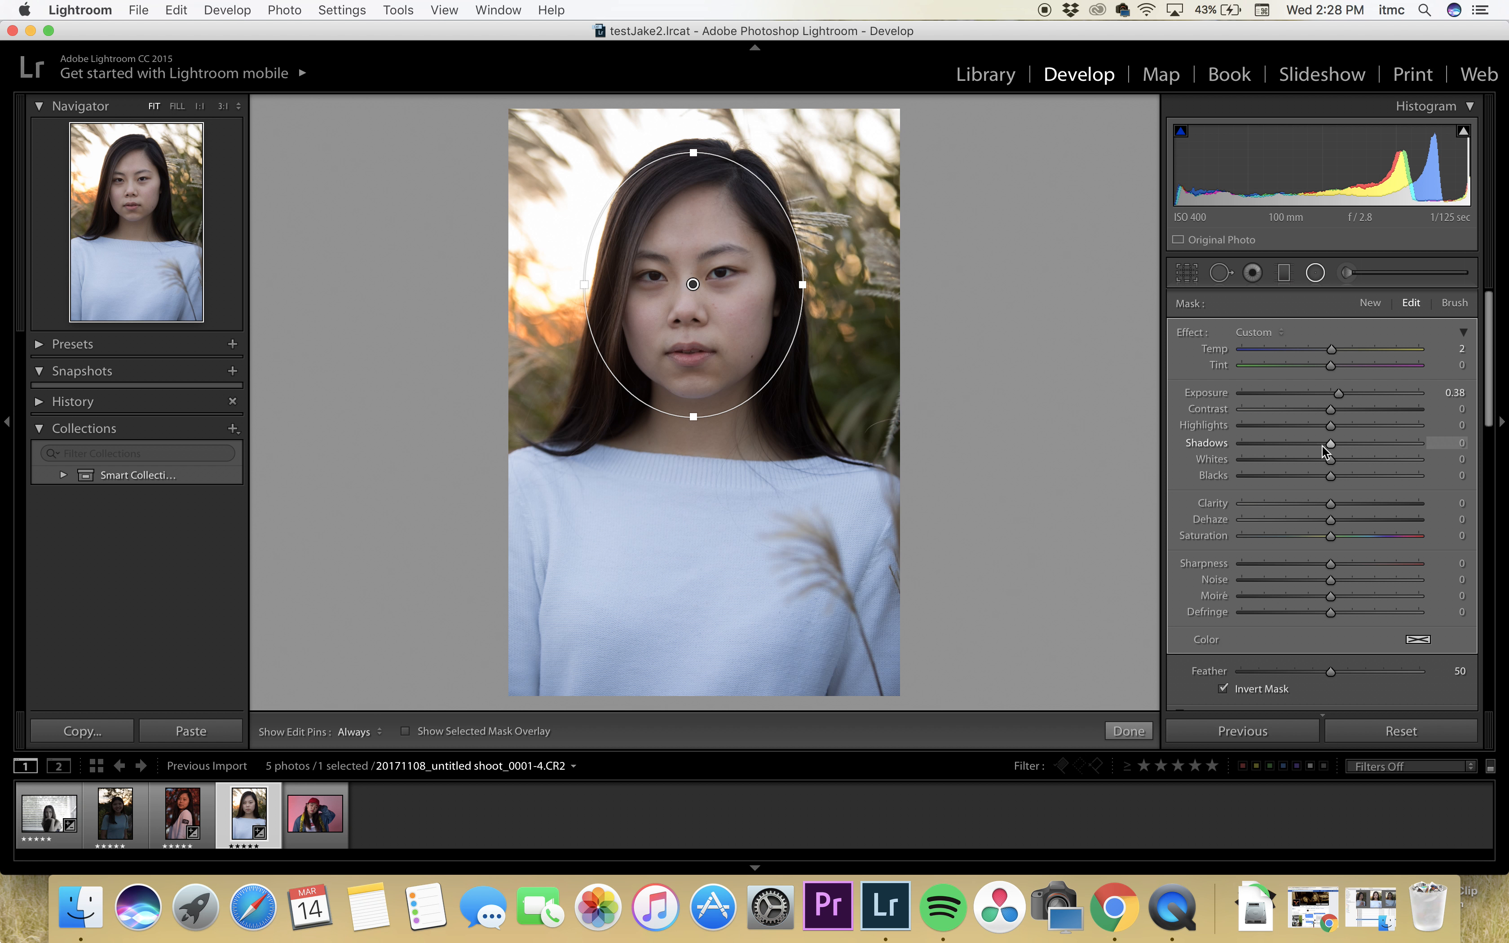
left_click_drag(1332, 435, 1342, 430)
left_click_drag(1341, 539, 1347, 540)
left_click(1315, 273)
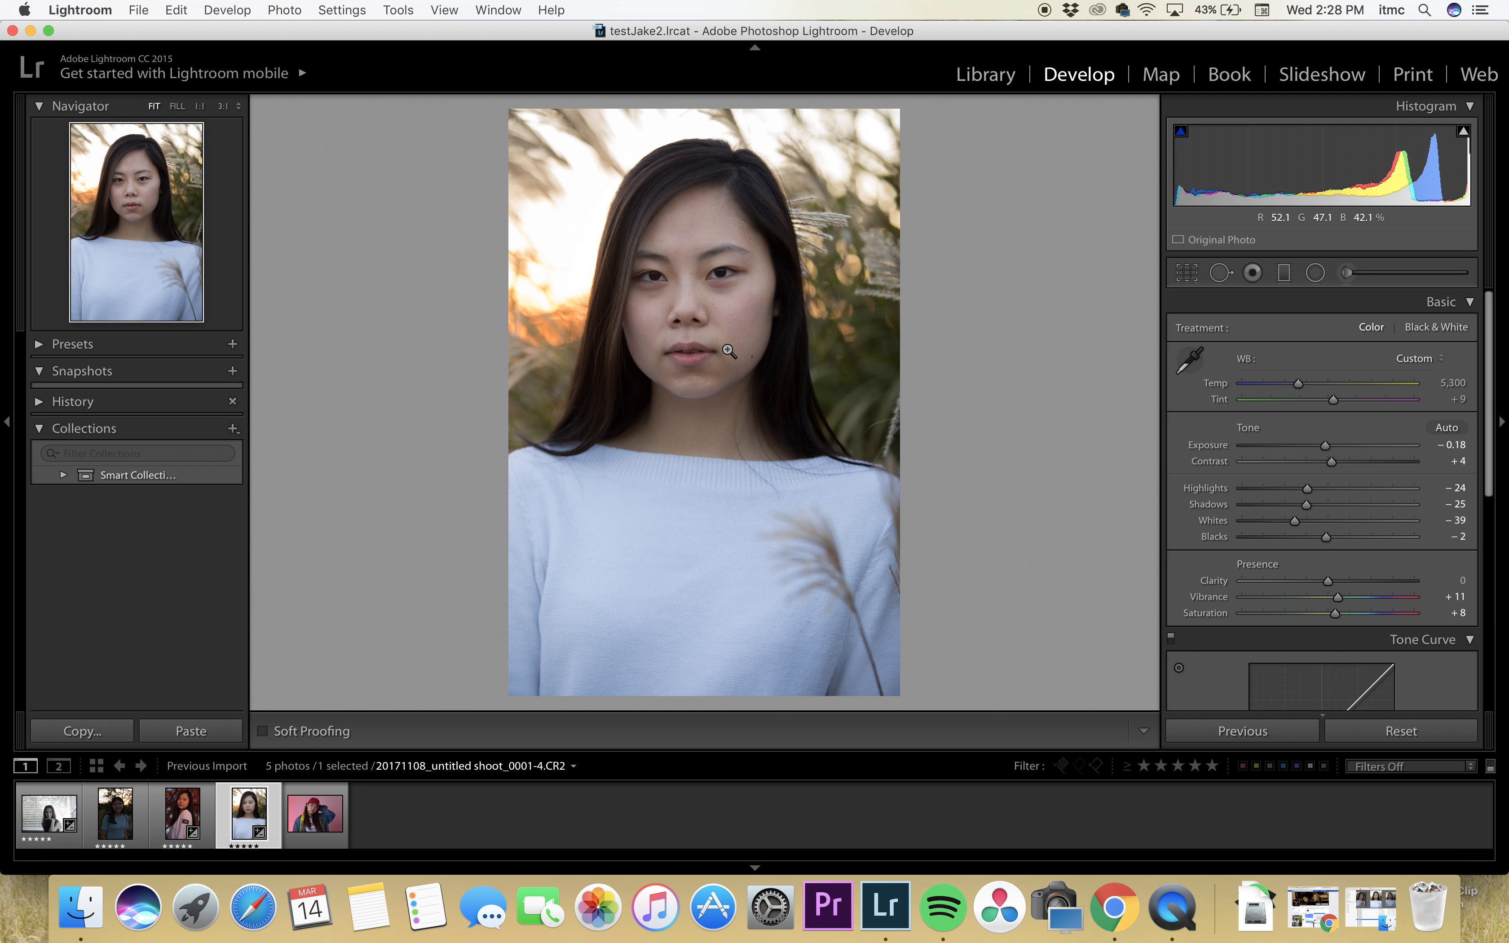
key("y")
key("y")
- Try a second radial filter over the chin and neck, and undo it
left_click(1315, 273)
left_click_drag(678, 398, 792, 511)
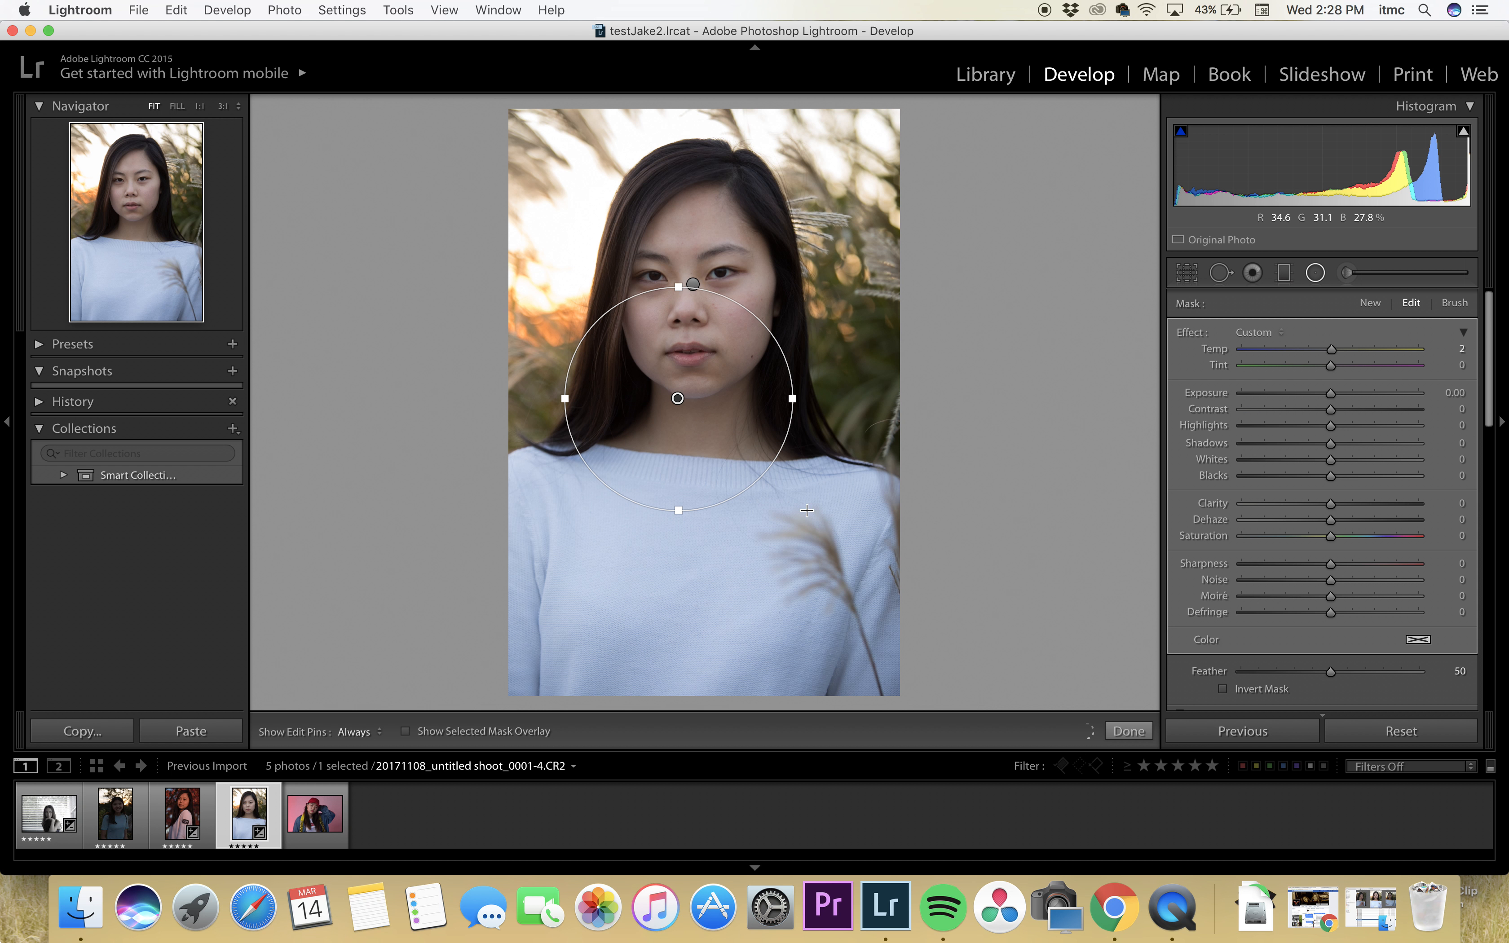
key("super+z")
left_click(1315, 274)
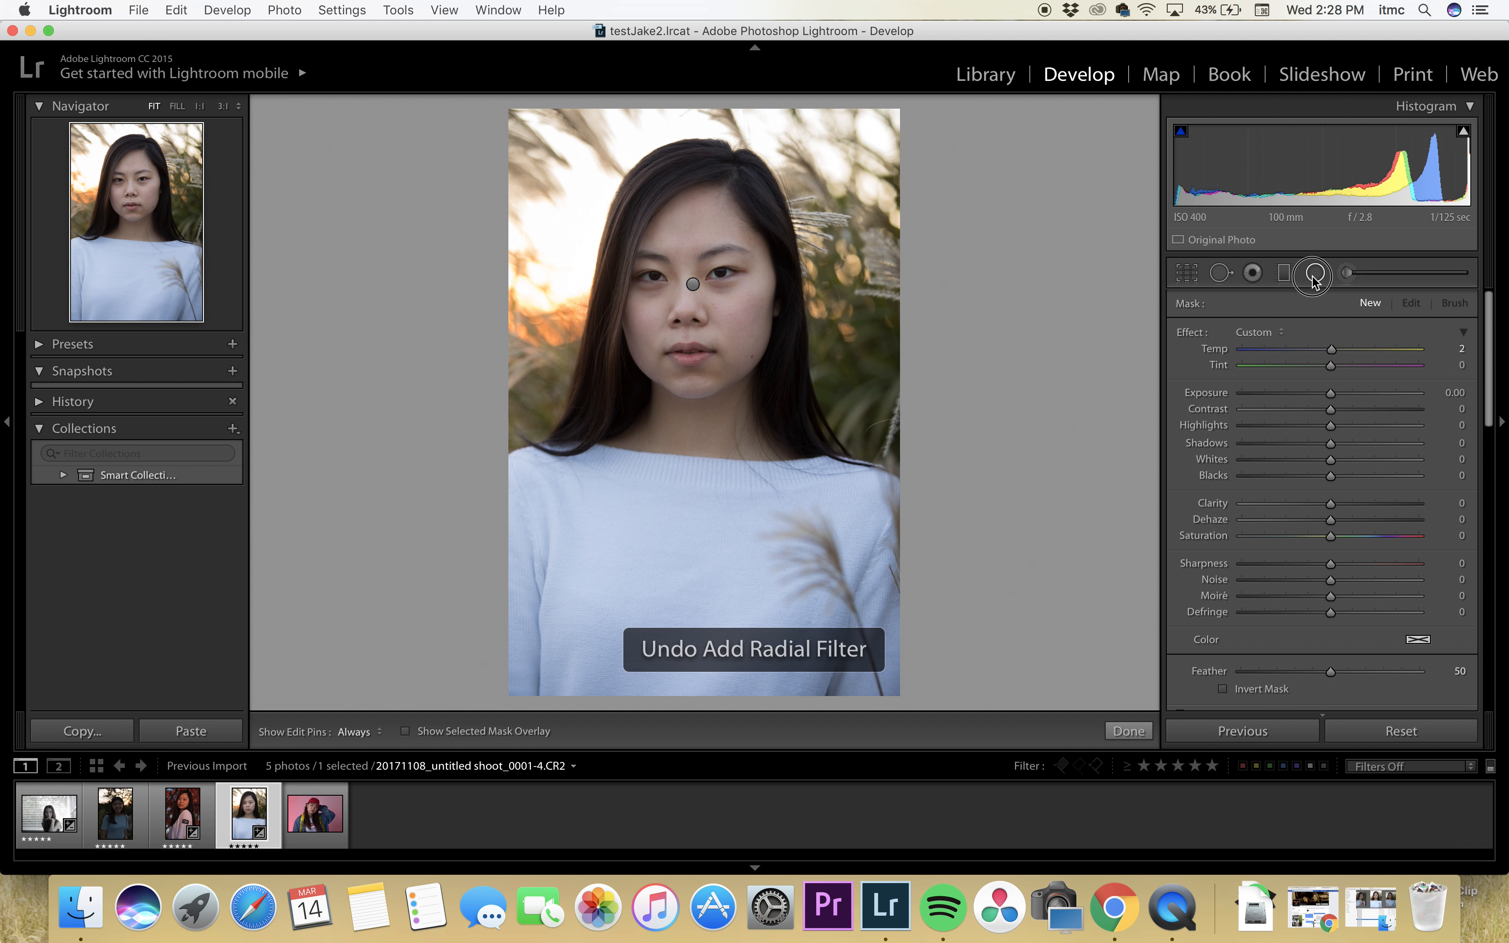
- Draw a graduated filter upward from the photo's lower edge, set its exposure to 0.74, and stretch it to the upper edge
left_click(1284, 274)
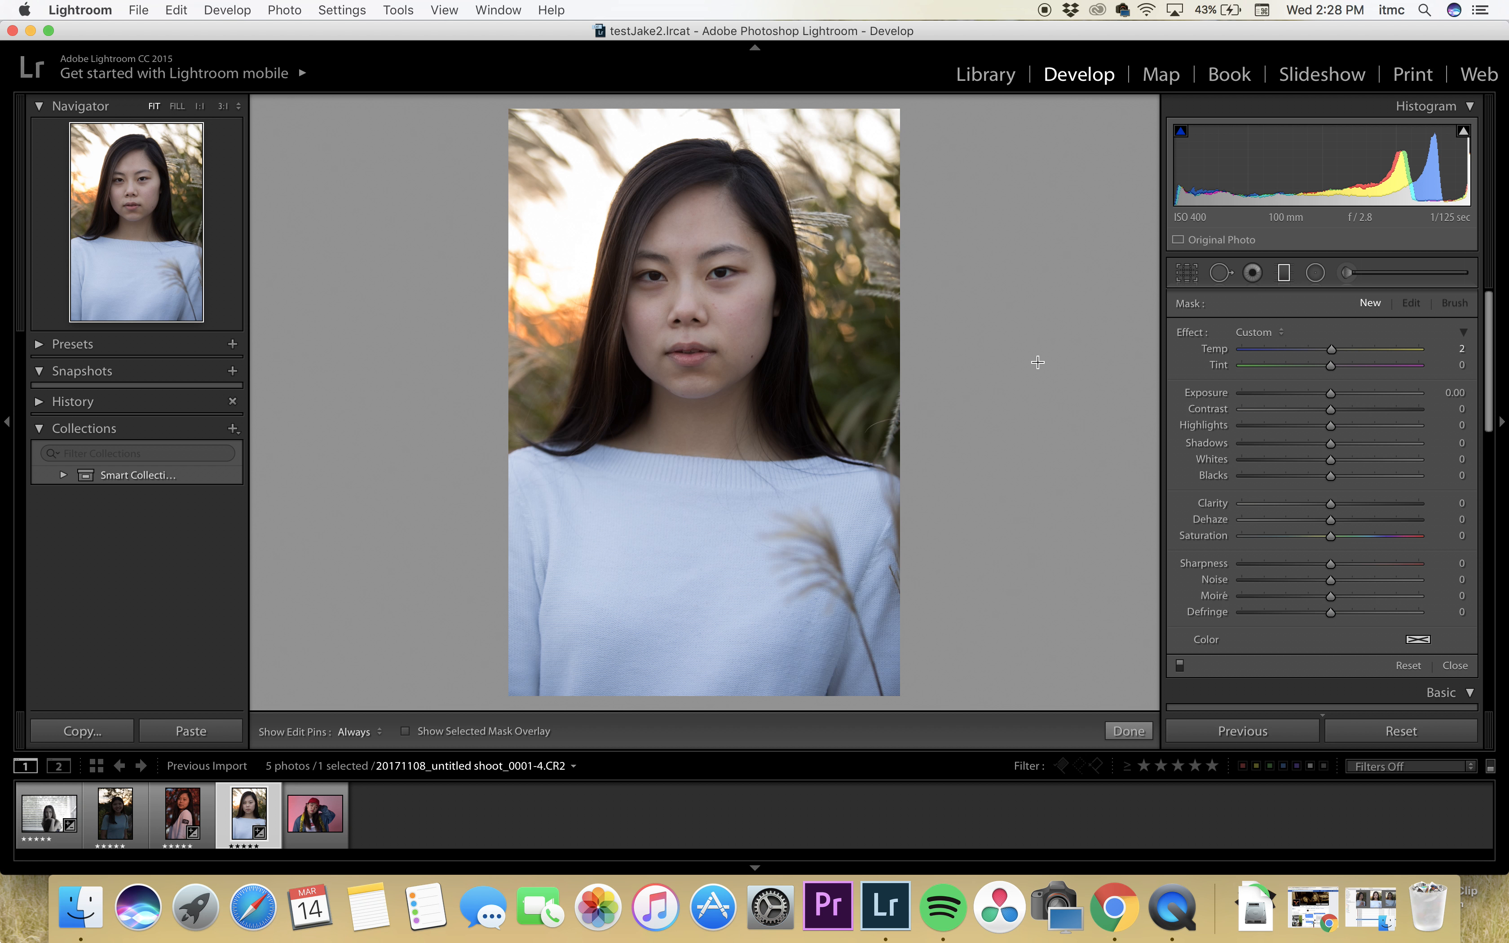
mouse_move(707, 694)
left_mouse_down()
mouse_move(710, 356)
mouse_move(693, 336)
left_mouse_up()
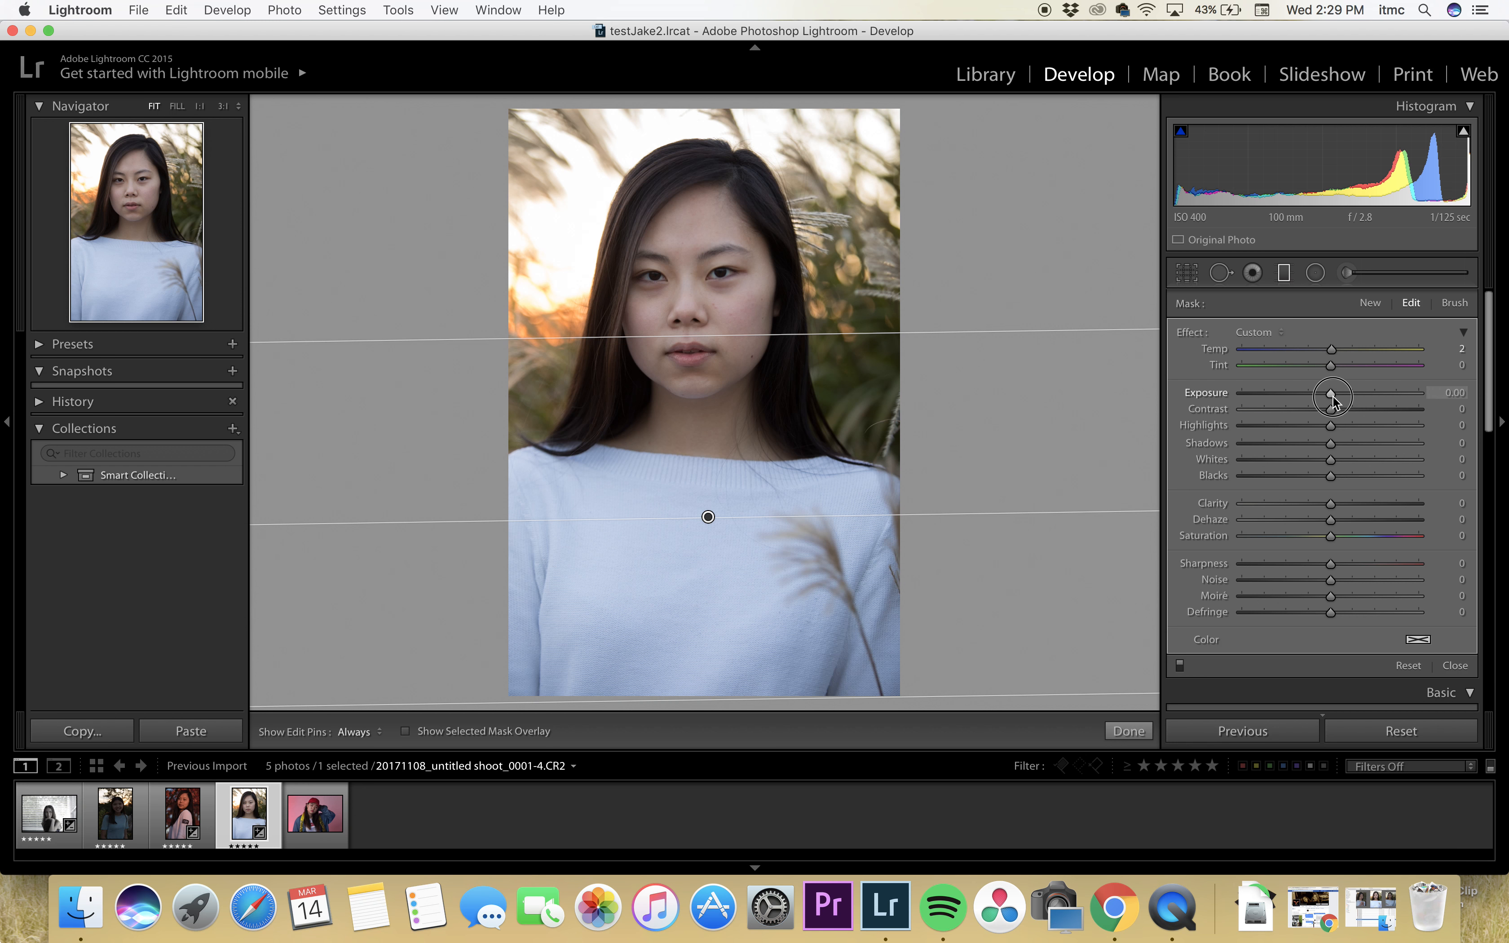
mouse_move(1332, 394)
left_mouse_down()
mouse_move(1366, 399)
mouse_move(1348, 400)
left_mouse_up()
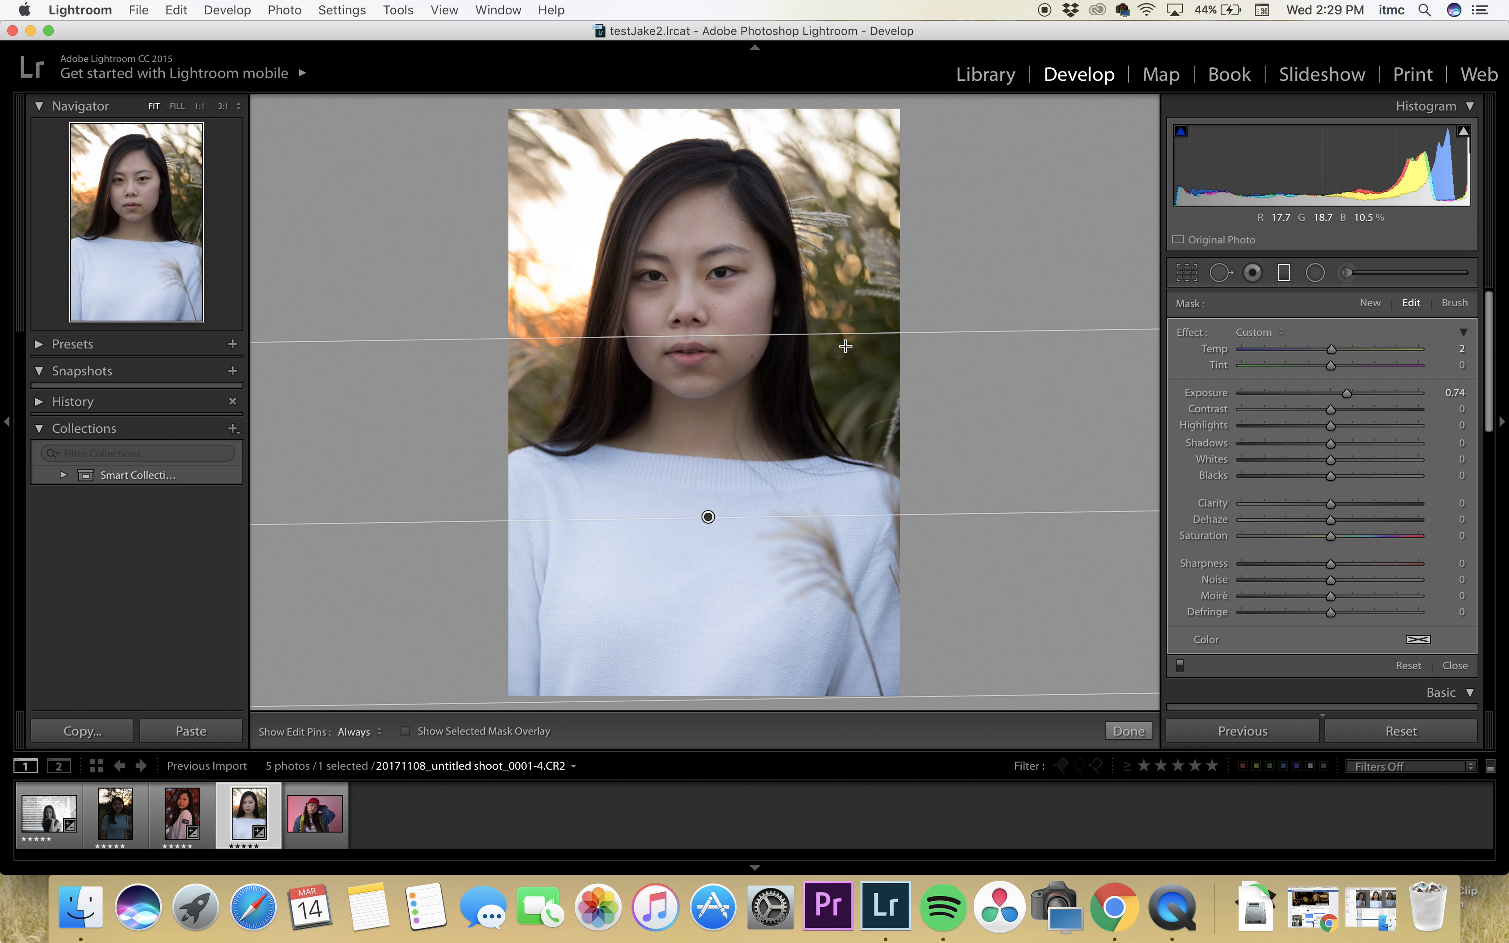
left_click_drag(839, 337, 827, 106)
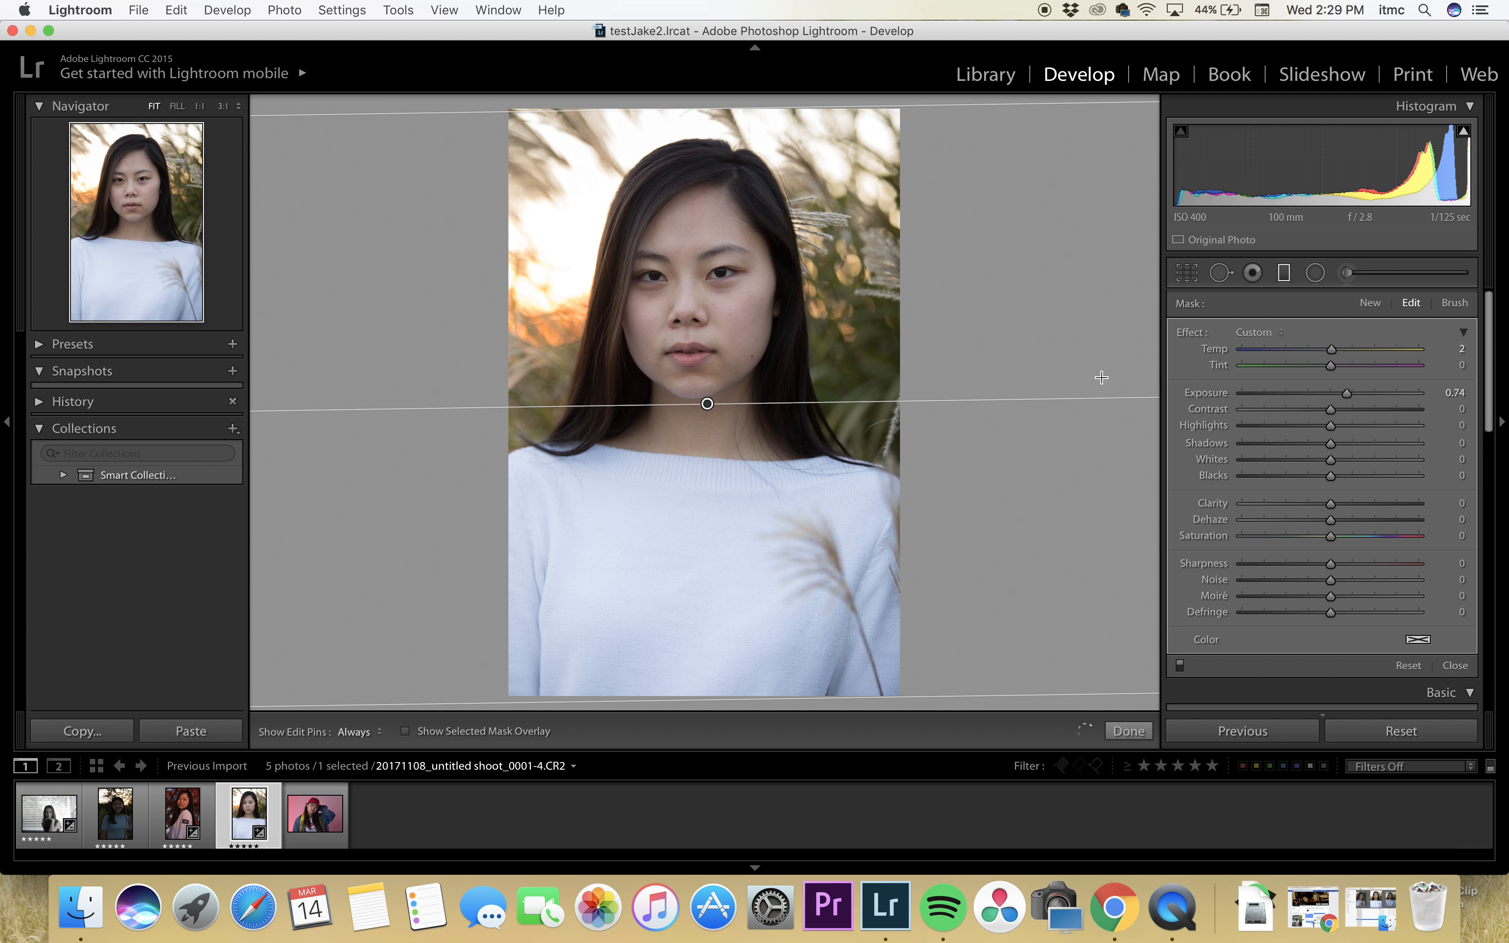
- Compare the tall-grass portrait before and after the graduated filter, and close the filter
key("y")
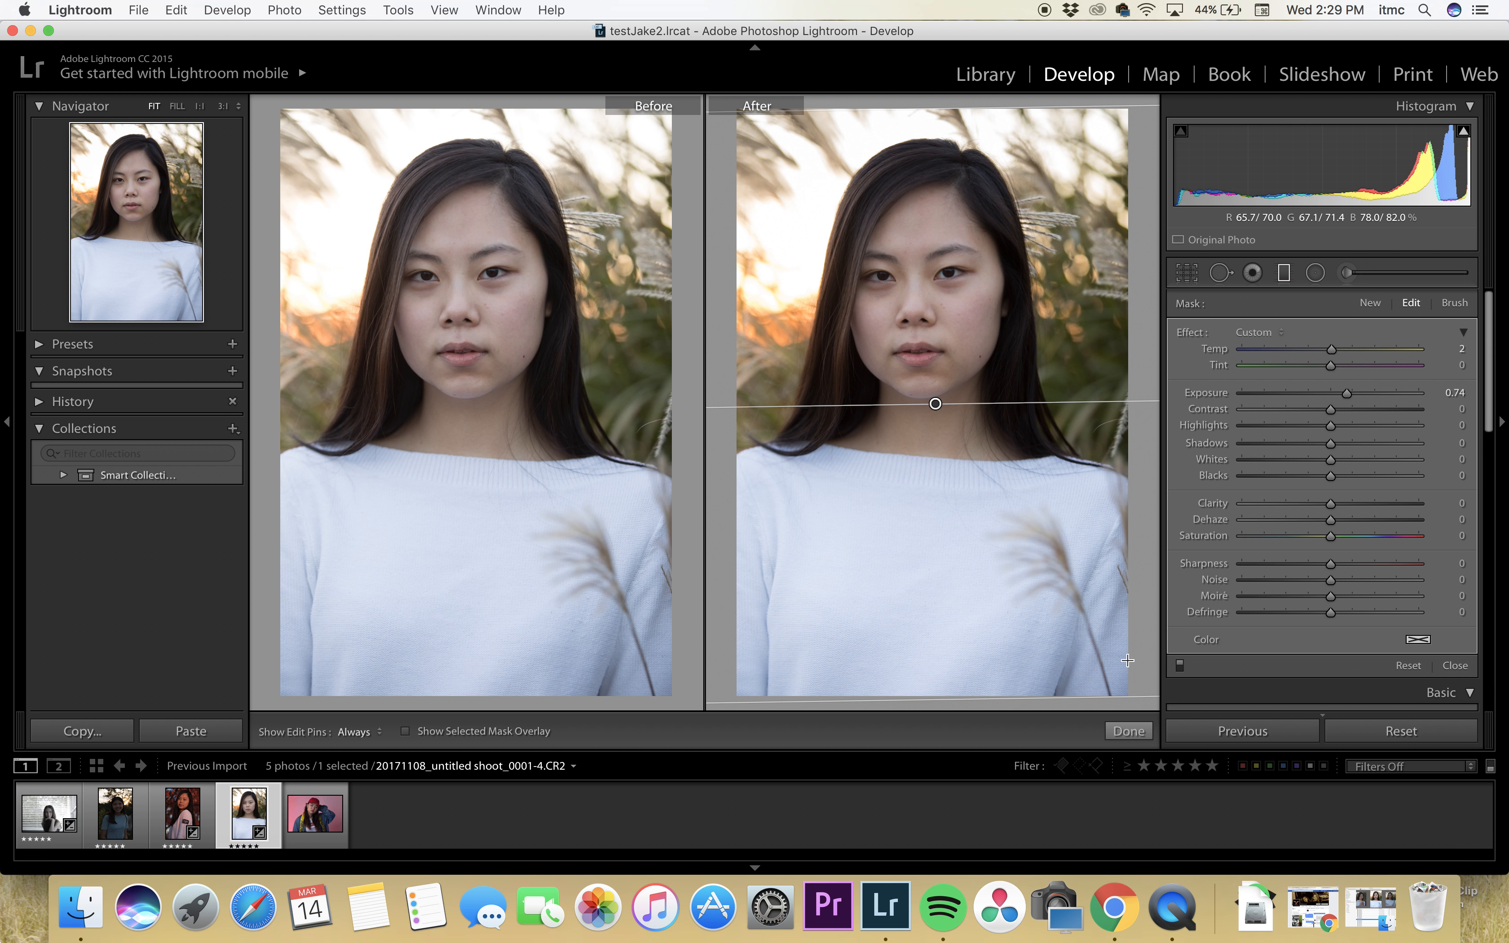
left_click(1284, 275)
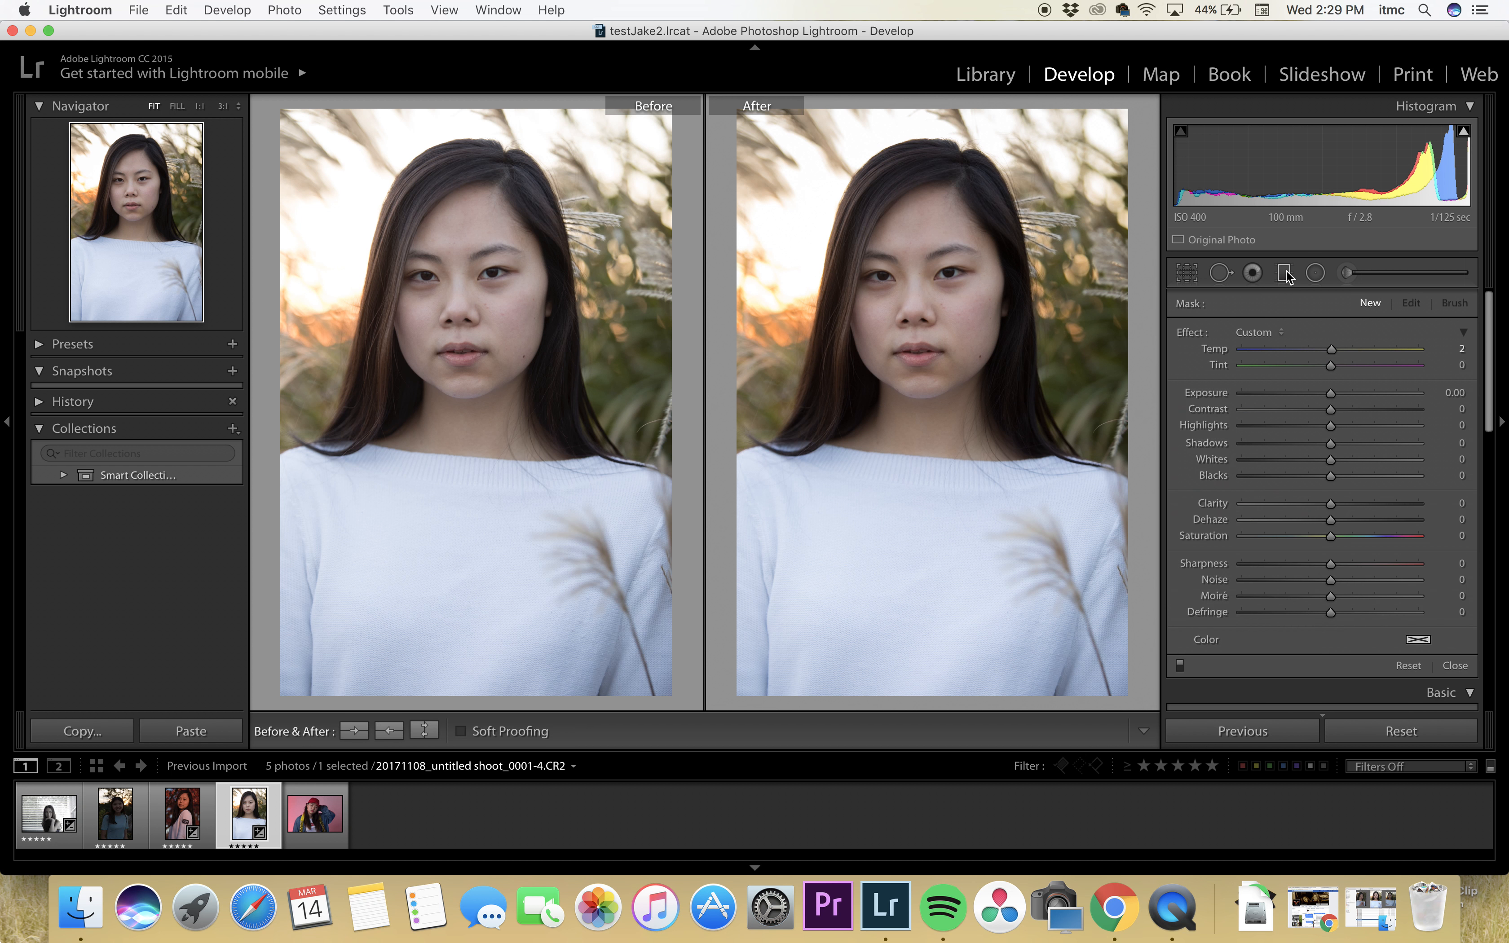
key("y")
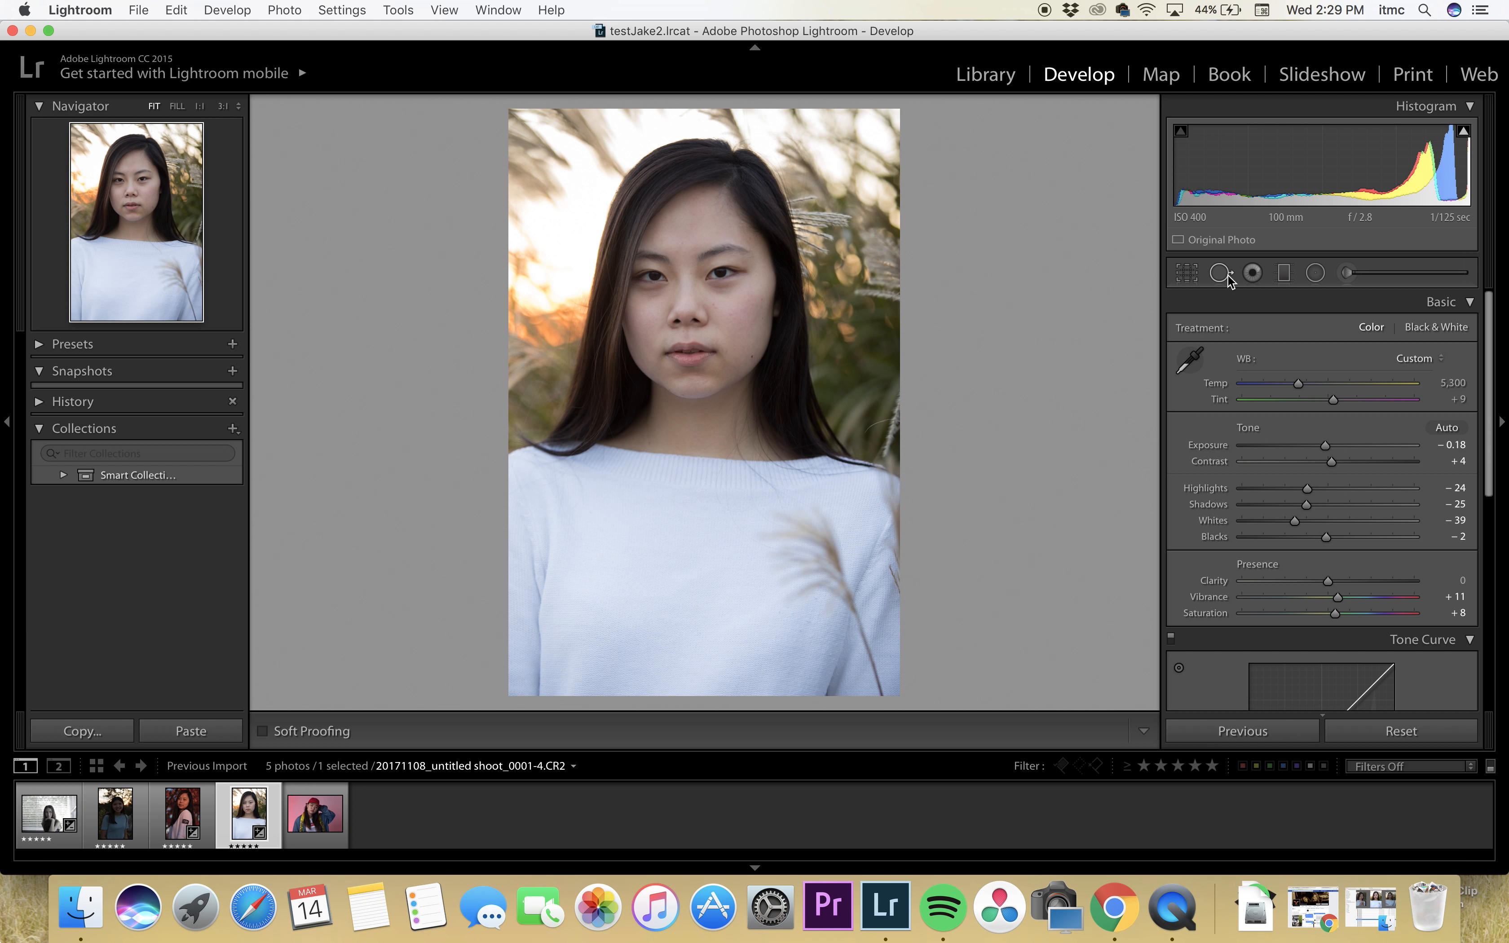
key("Left")
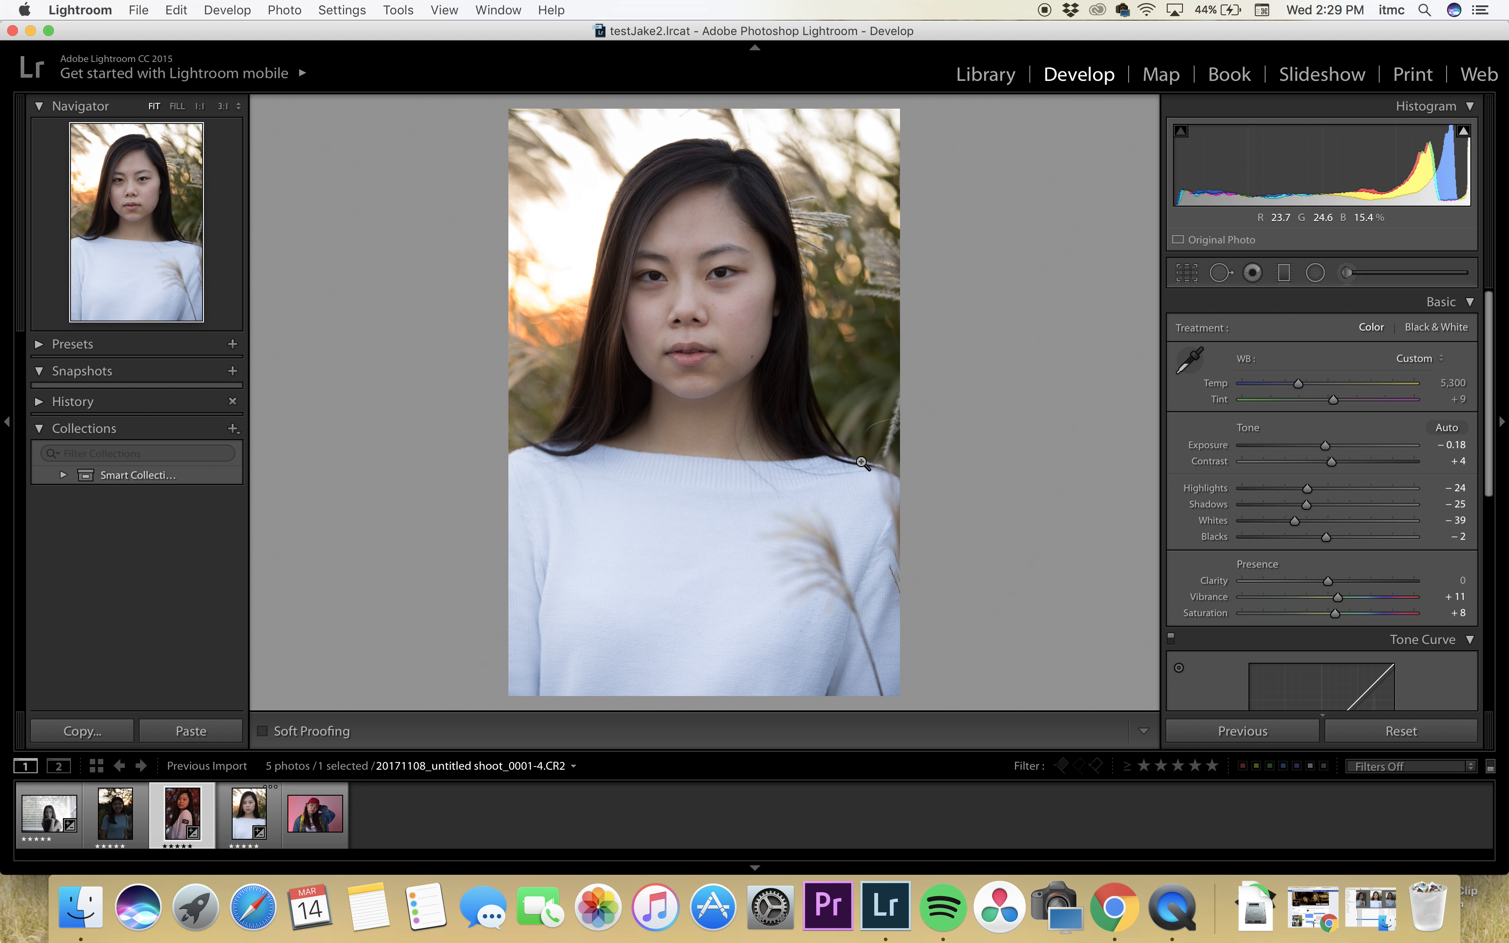
key("Right")
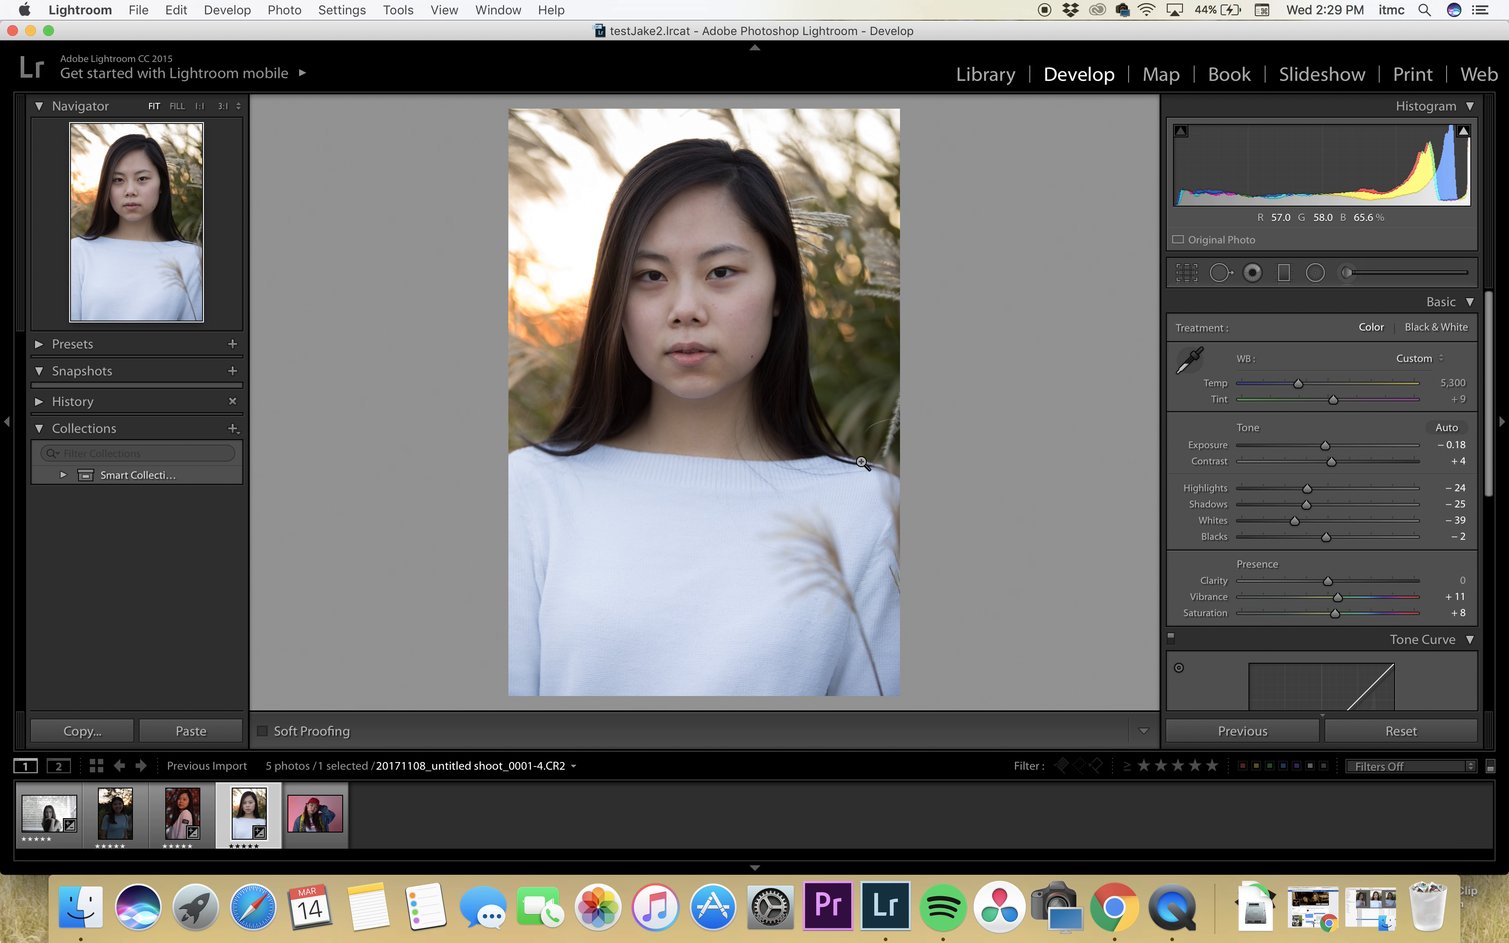
- Try cropping the tall-grass portrait slightly inward from its corner, and undo the crop
left_click(1188, 275)
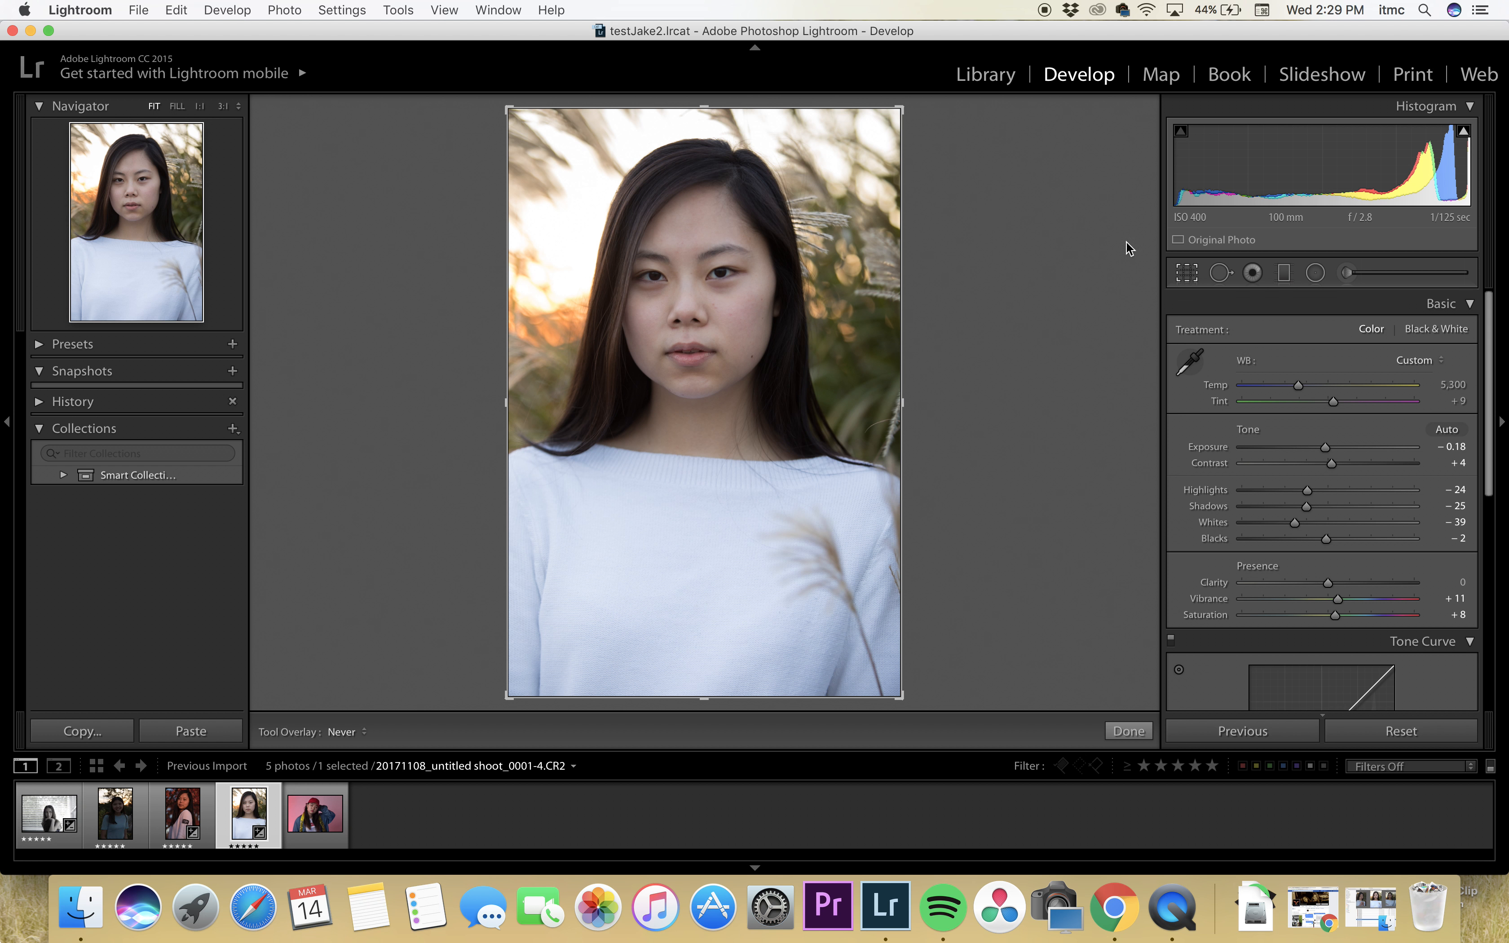
key("shift")
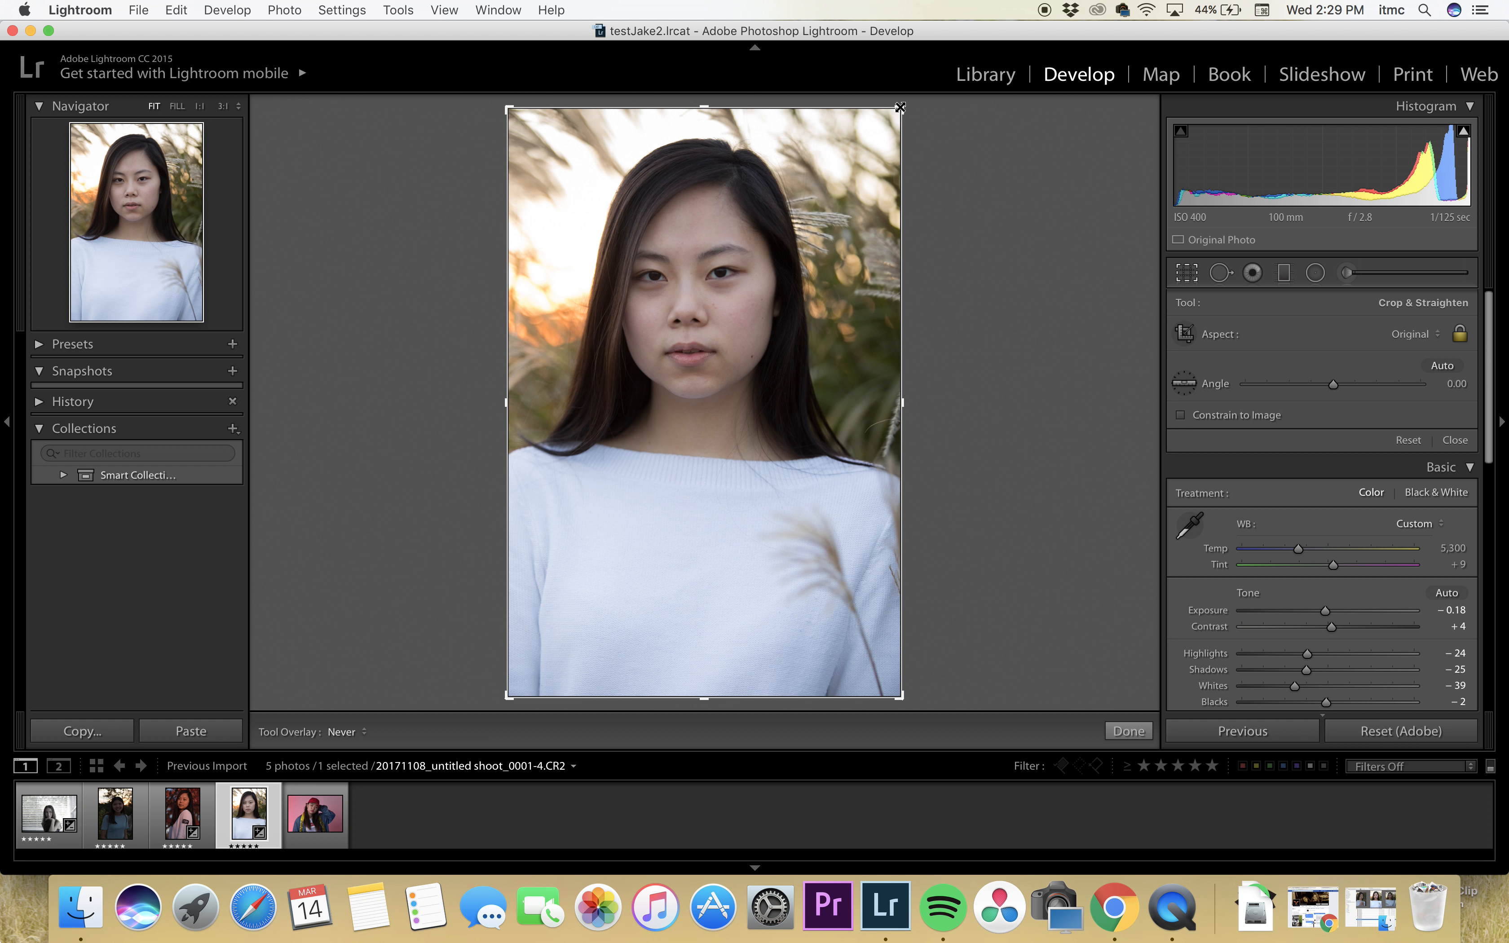
left_click_drag(900, 107, 895, 112)
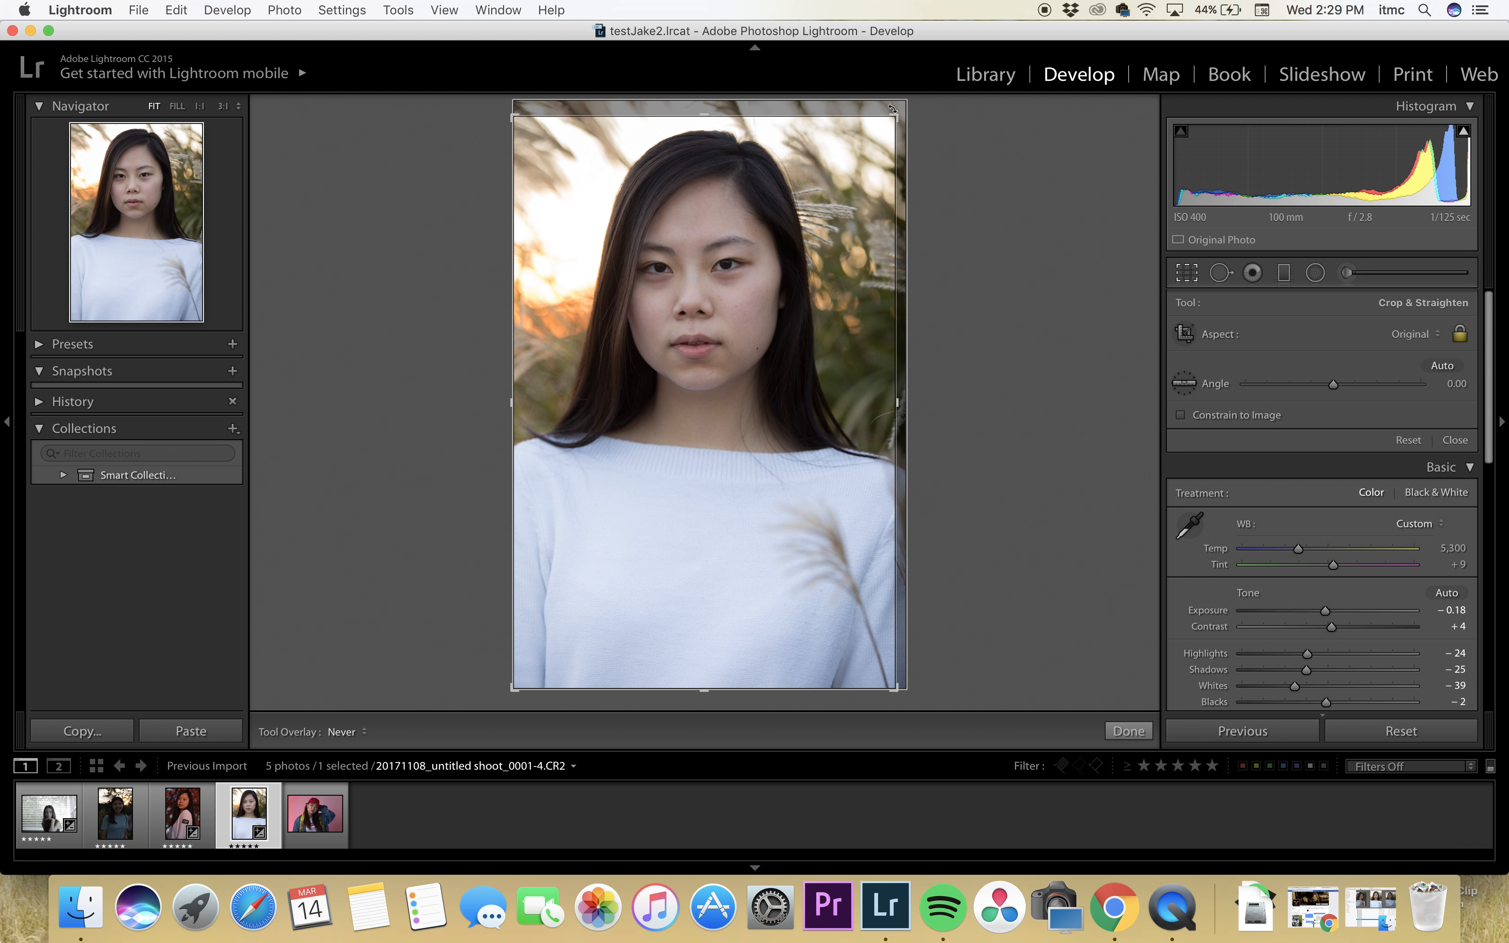
key("Return")
key("super+z")
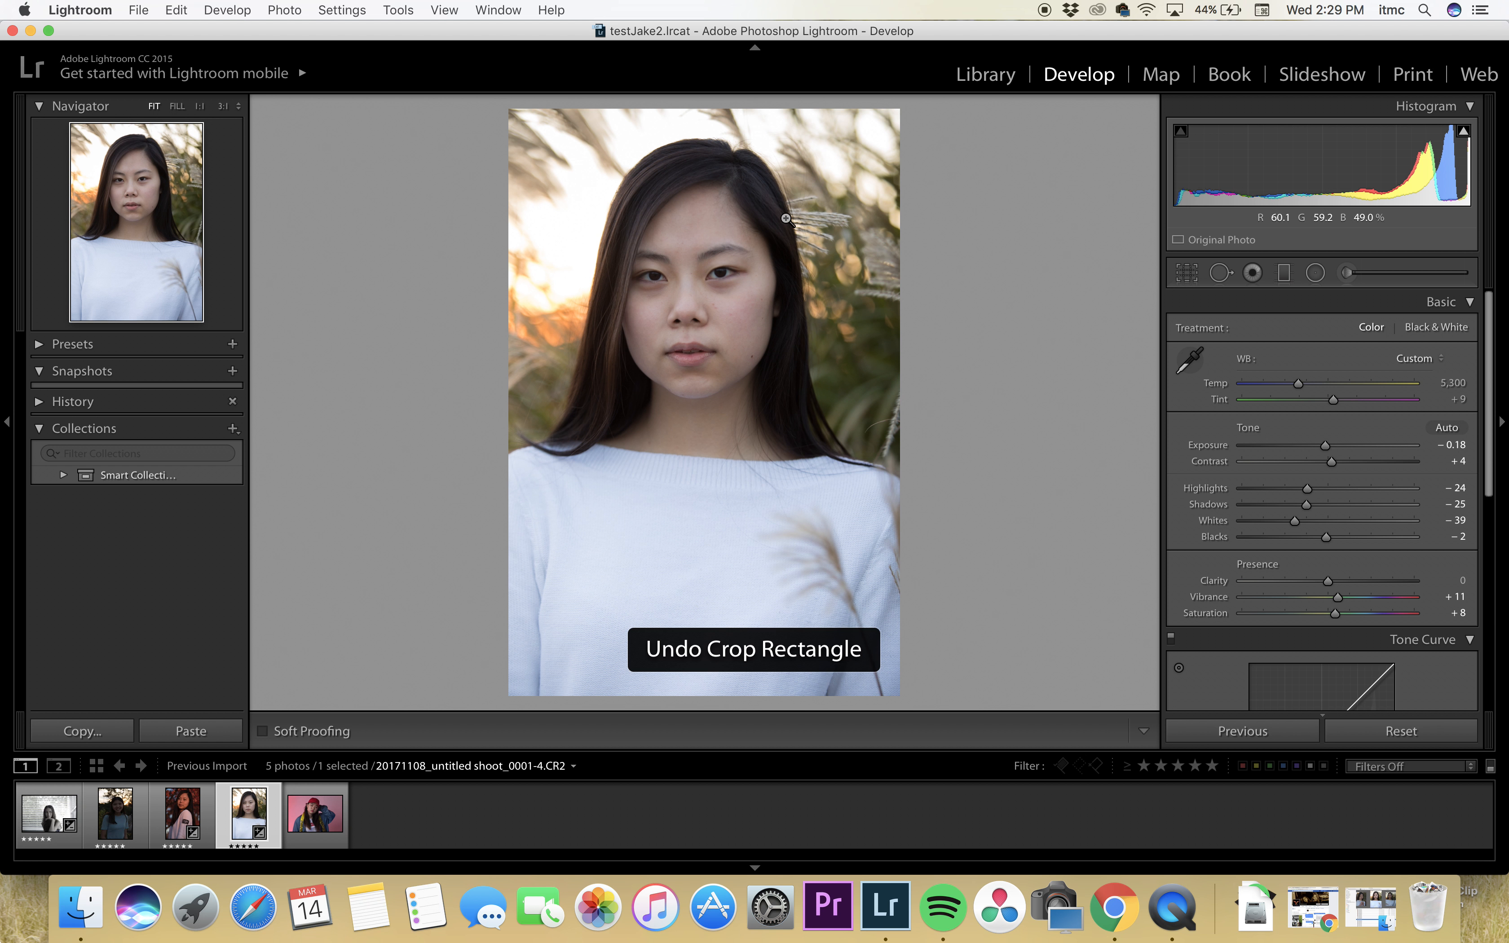
- Go to the black-and-white window portrait and crop it tighter around the woman at the original aspect ratio
key("Left")
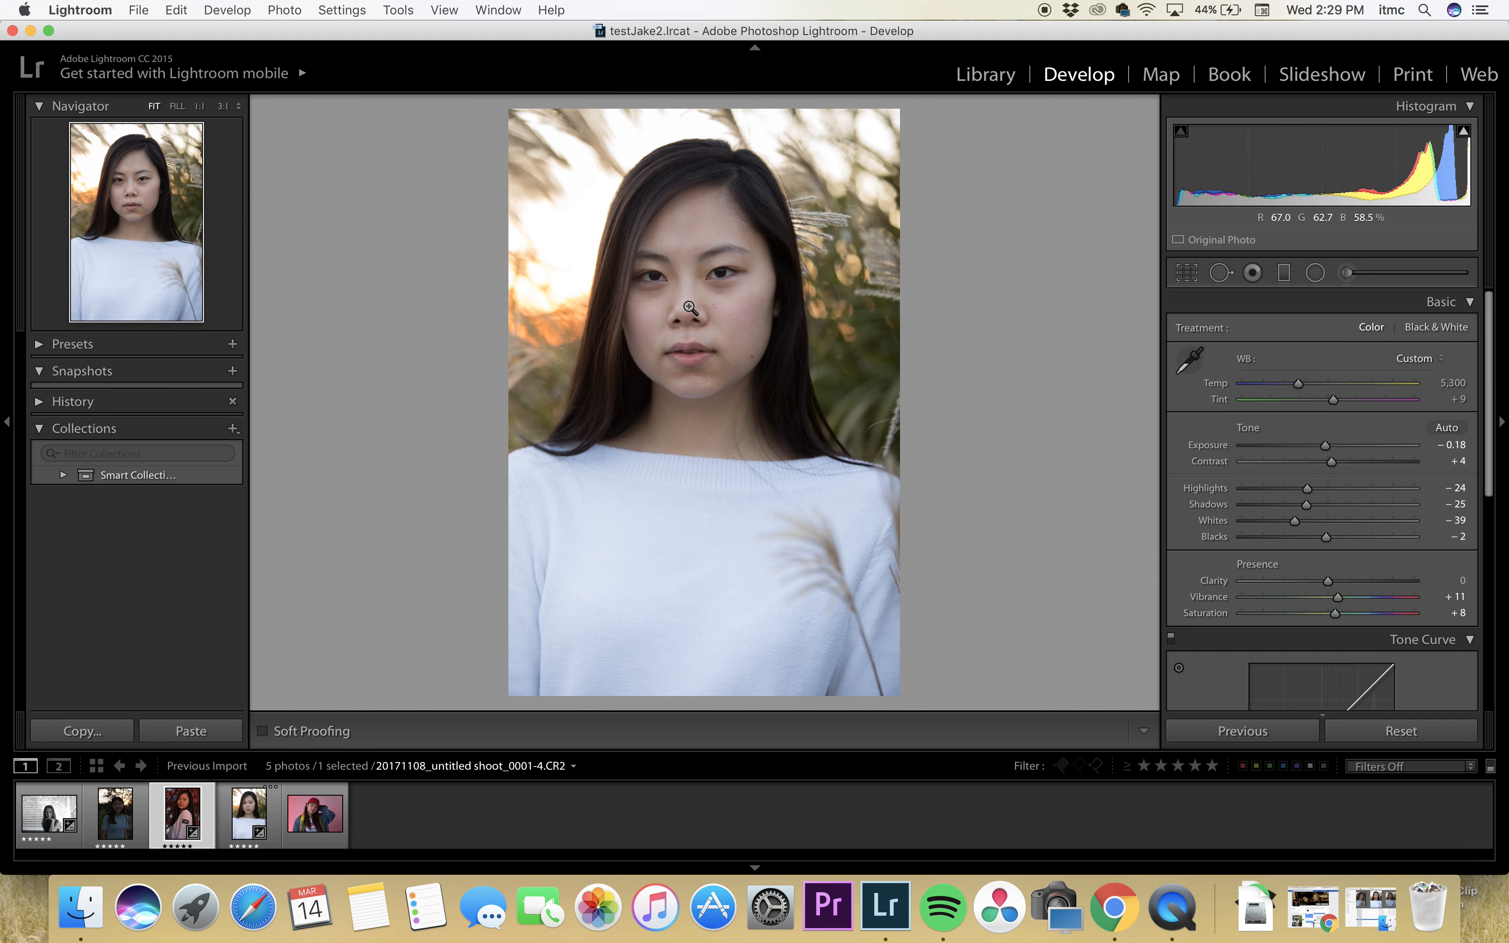
key("Right")
key("Right")
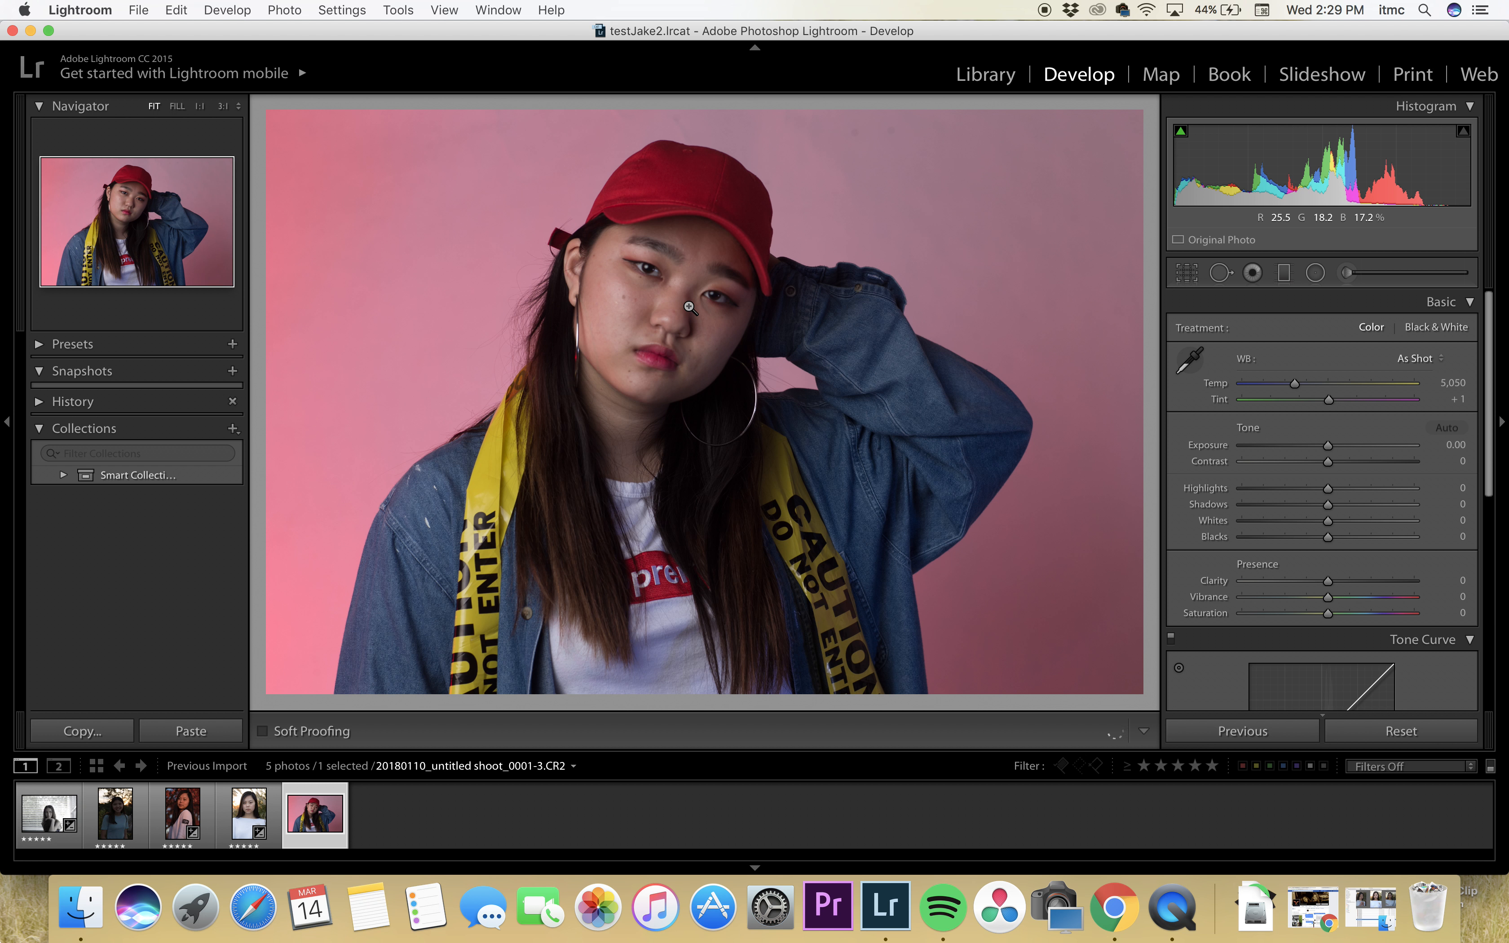
key("Left")
key("Left")
key("Left")
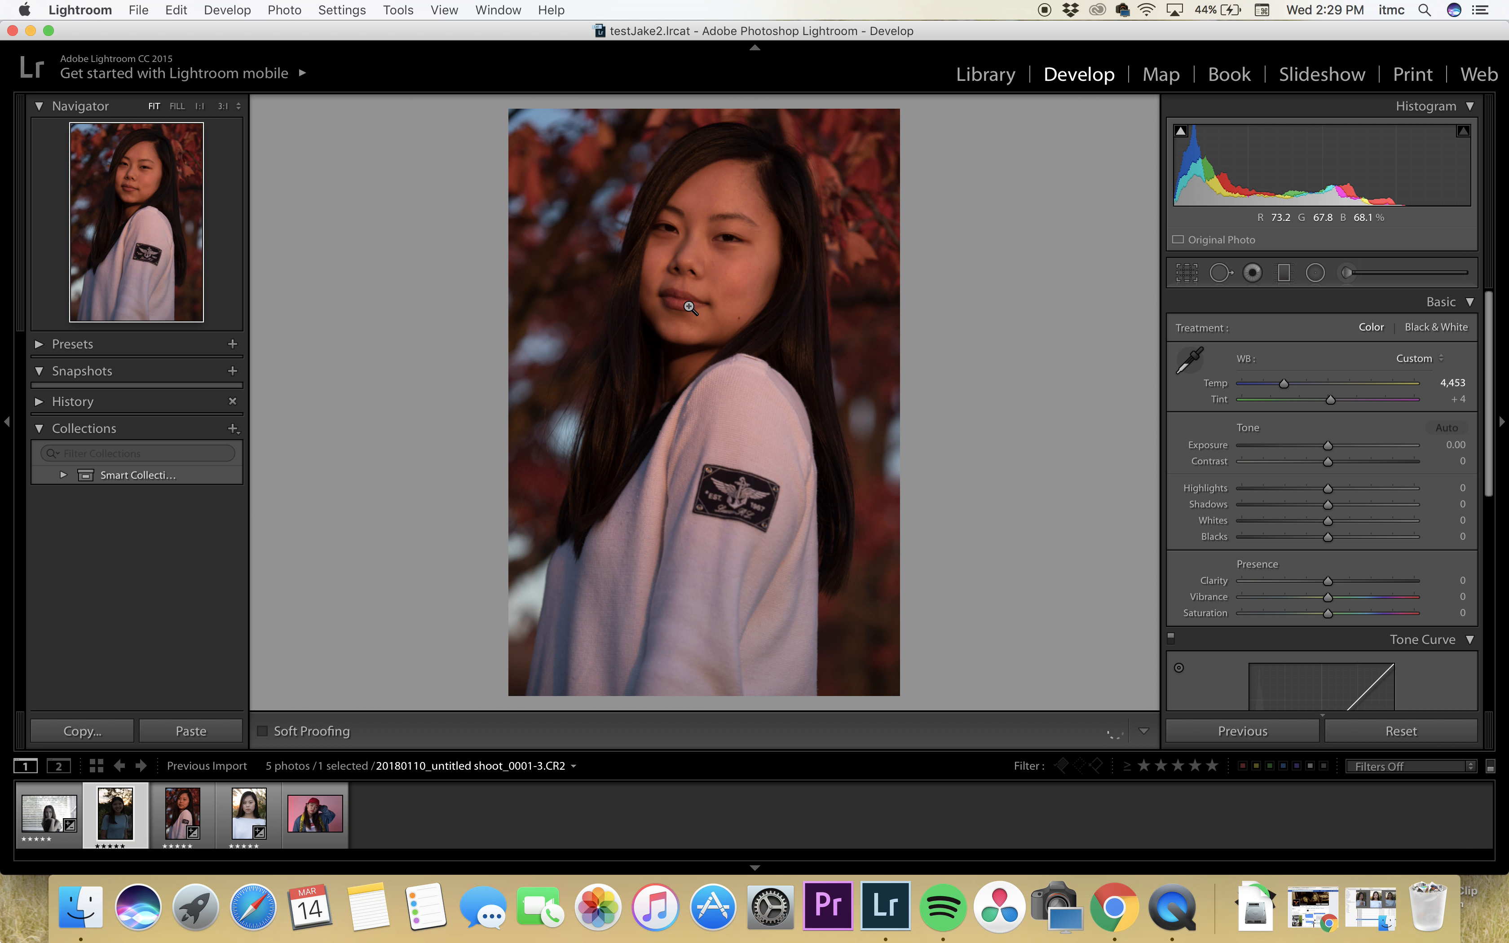
key("Left")
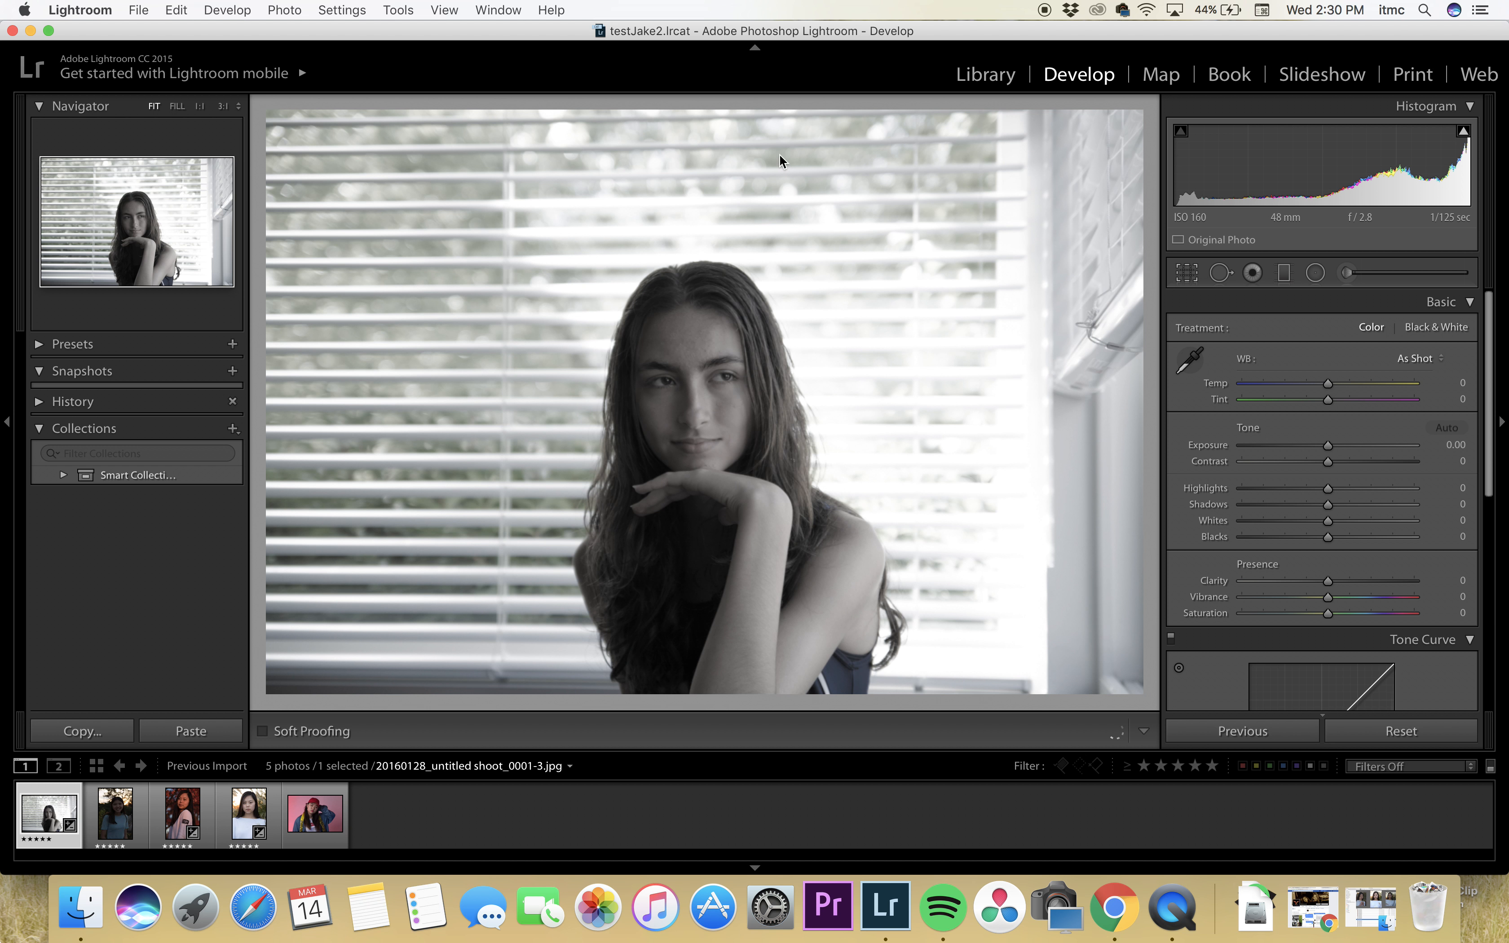
key("r")
left_click_drag(712, 103, 716, 160)
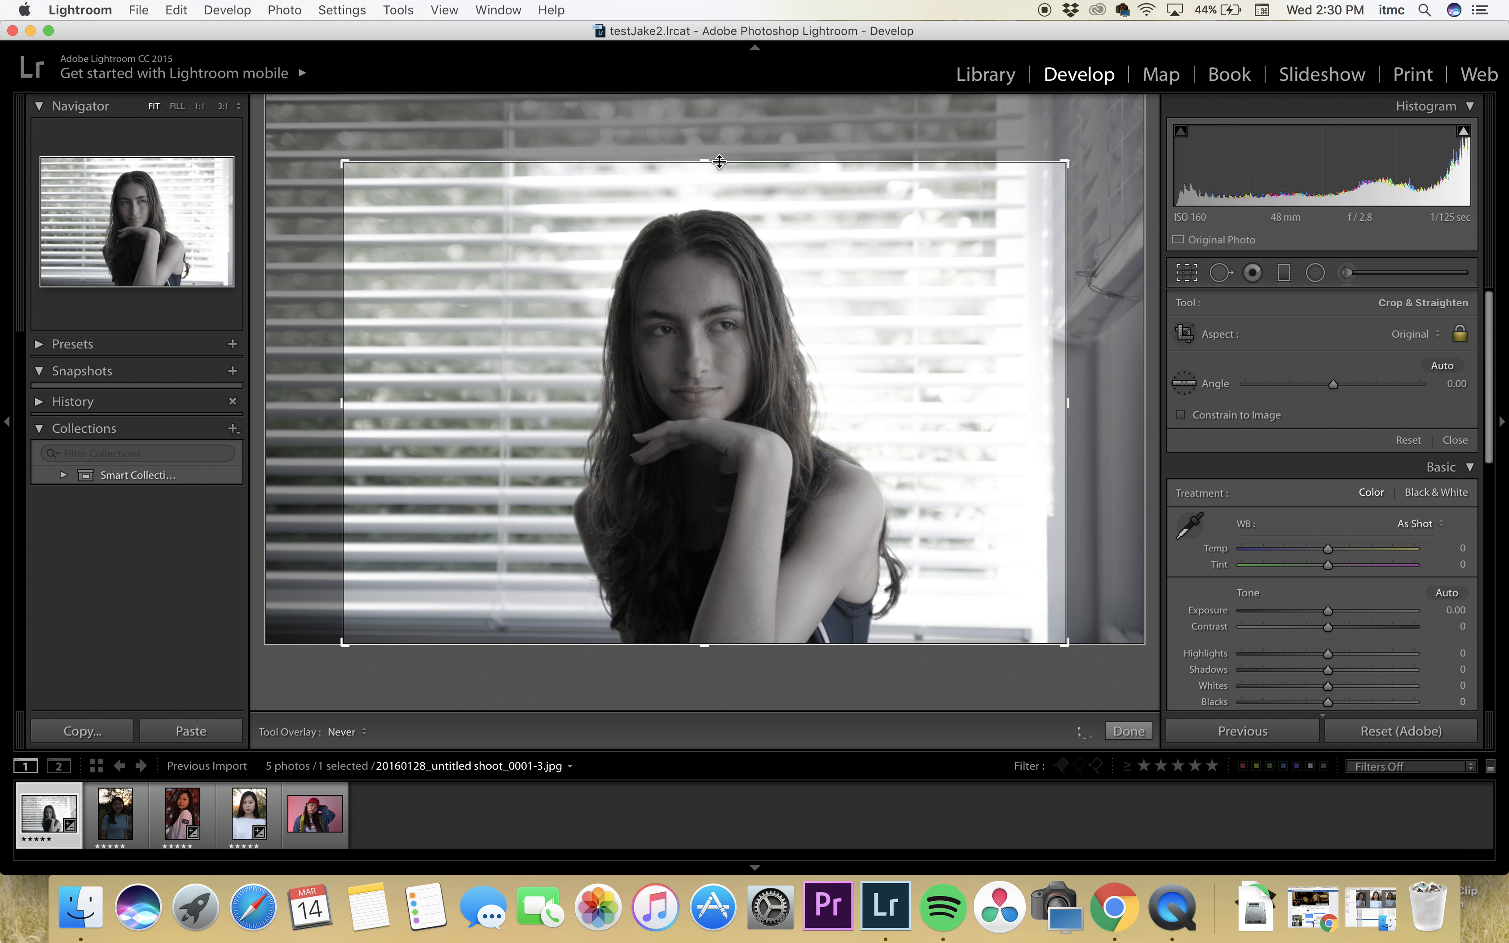
key("Return")
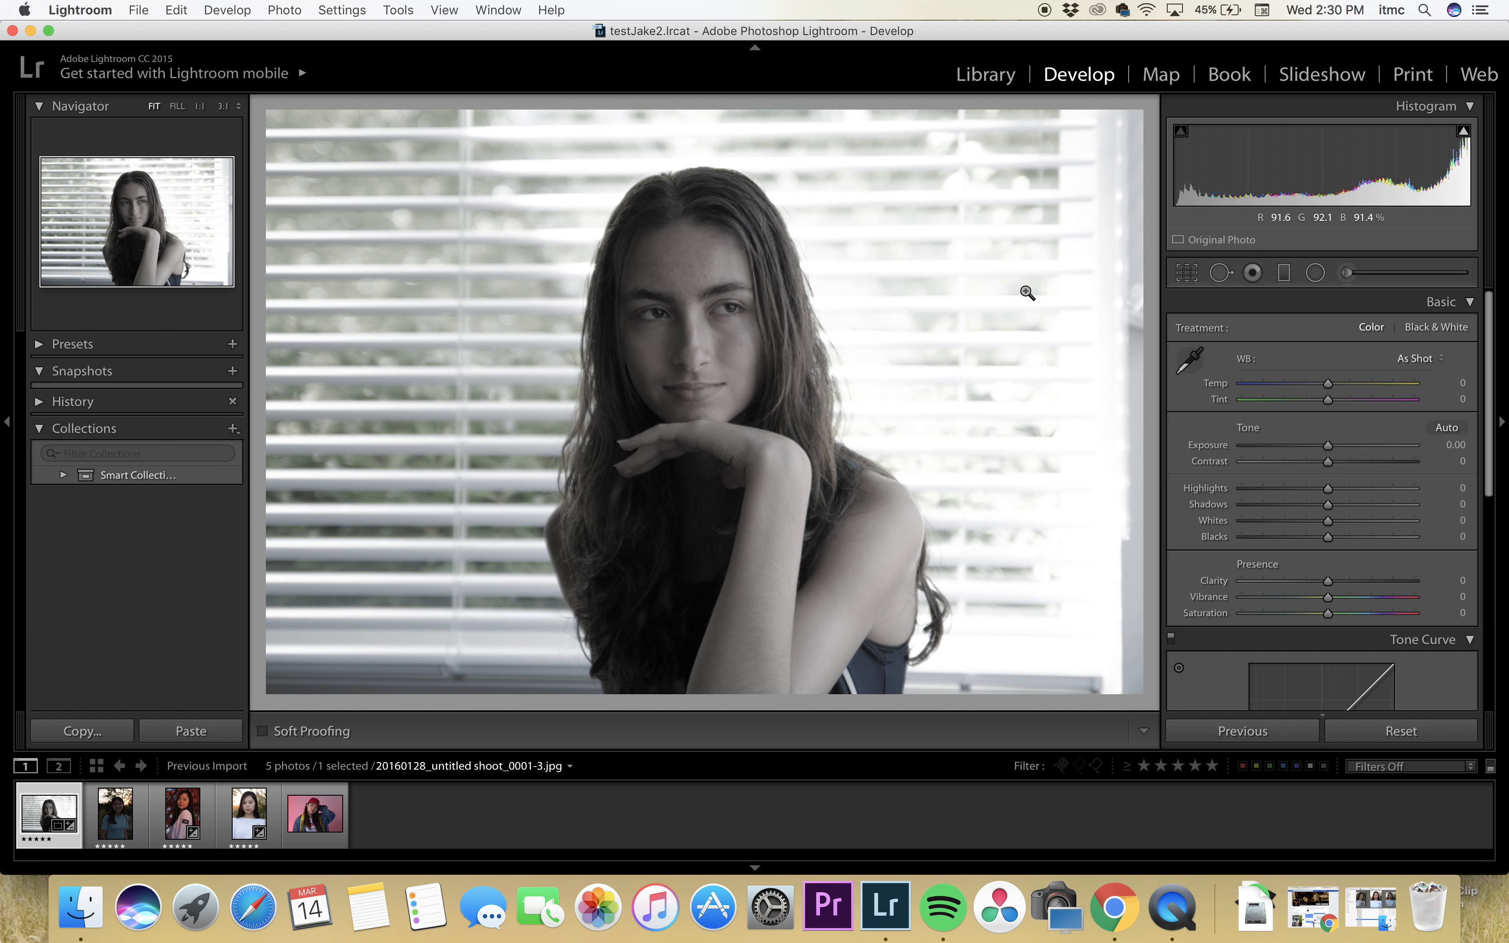
- Try straightening the window portrait's crop to an angle of -45.00, and undo the rotation
left_click(1190, 276)
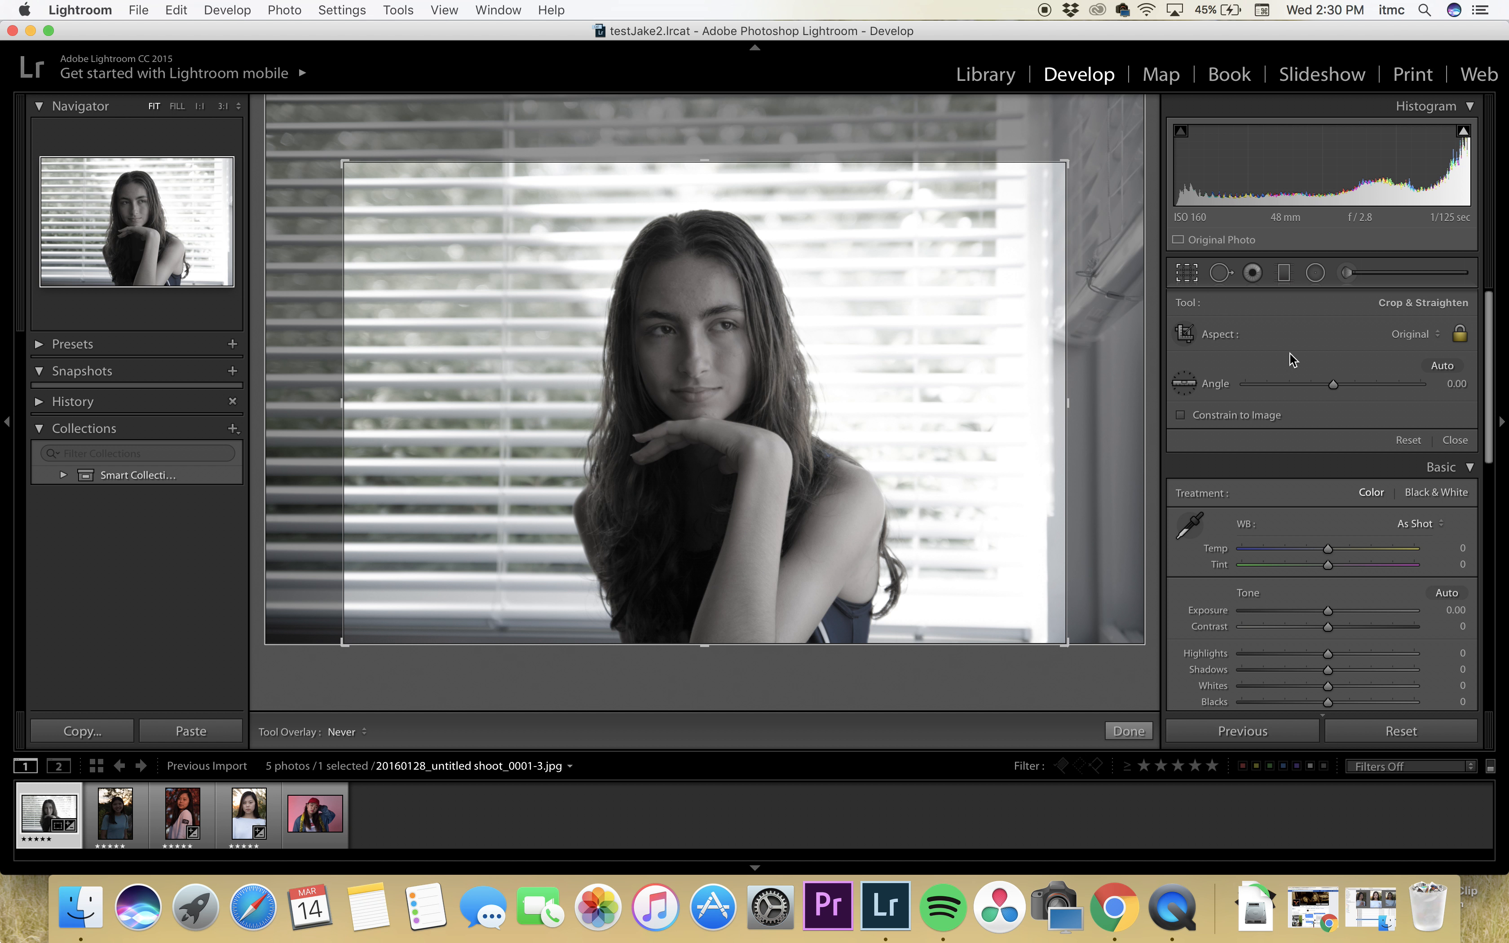
left_click(1190, 279)
left_click(1189, 277)
left_click_drag(1331, 384, 1173, 383)
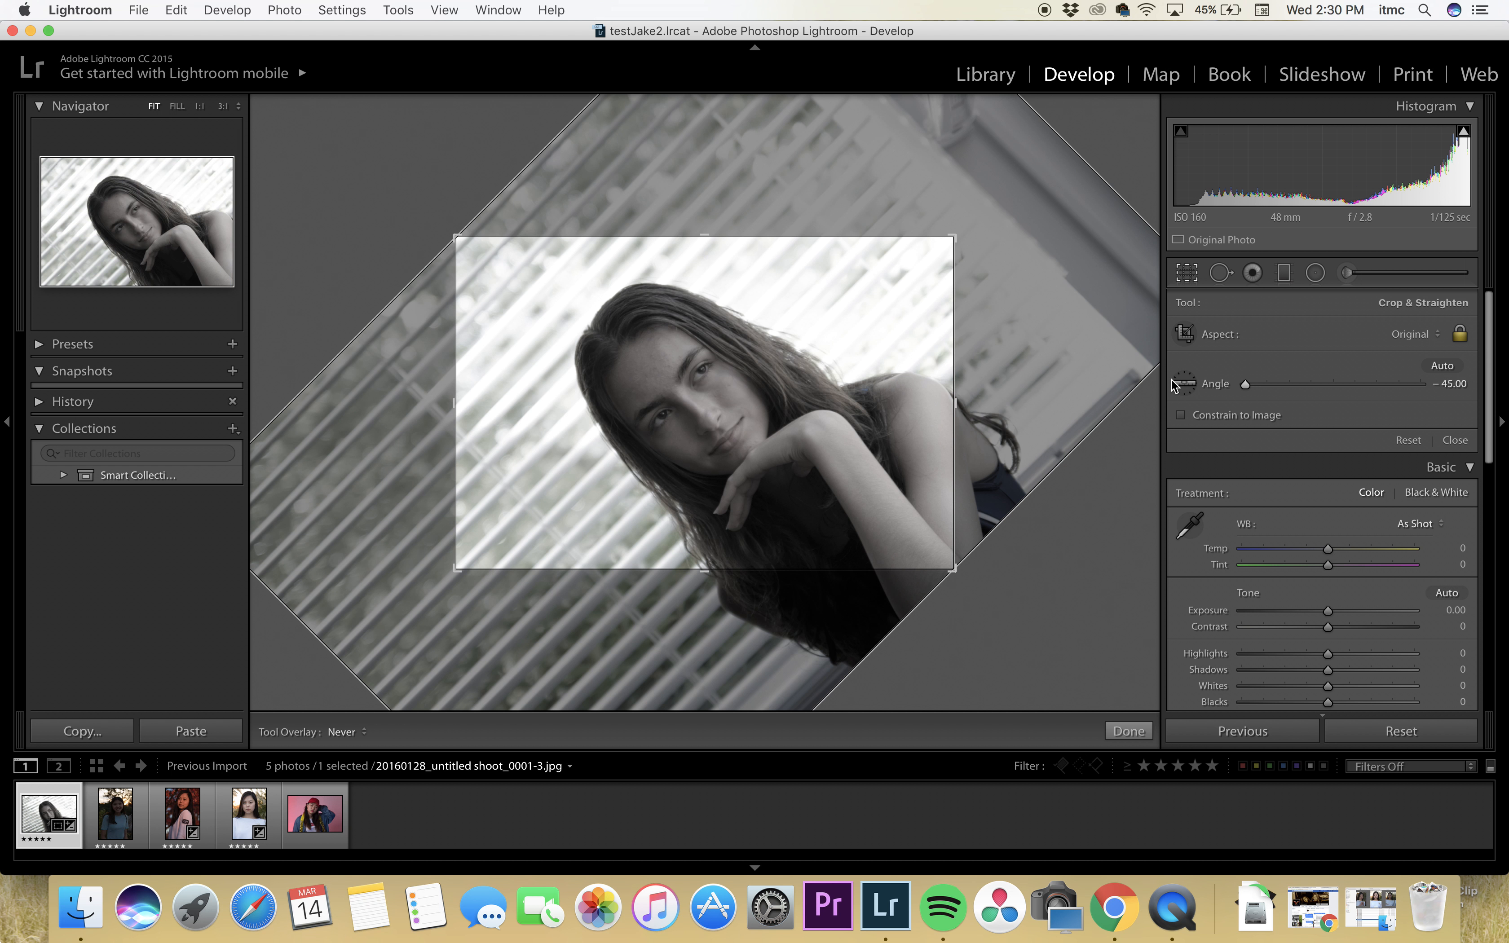
key("super+z")
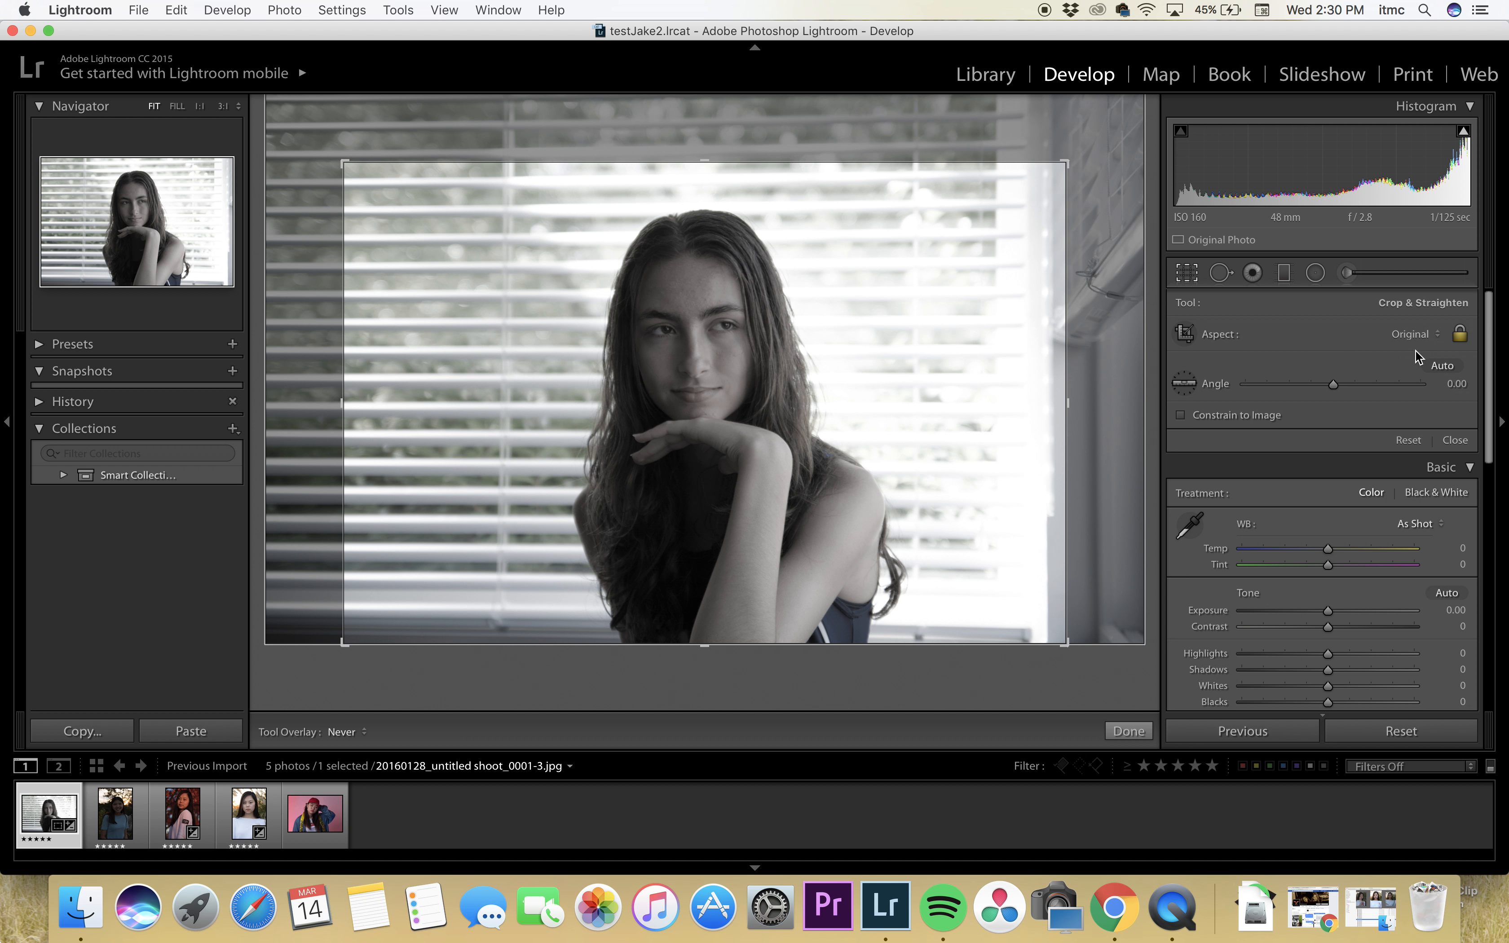
- Try a 1 x 1 crop and a narrow upright crop on the window portrait, and restore its full original frame
left_click(1425, 338)
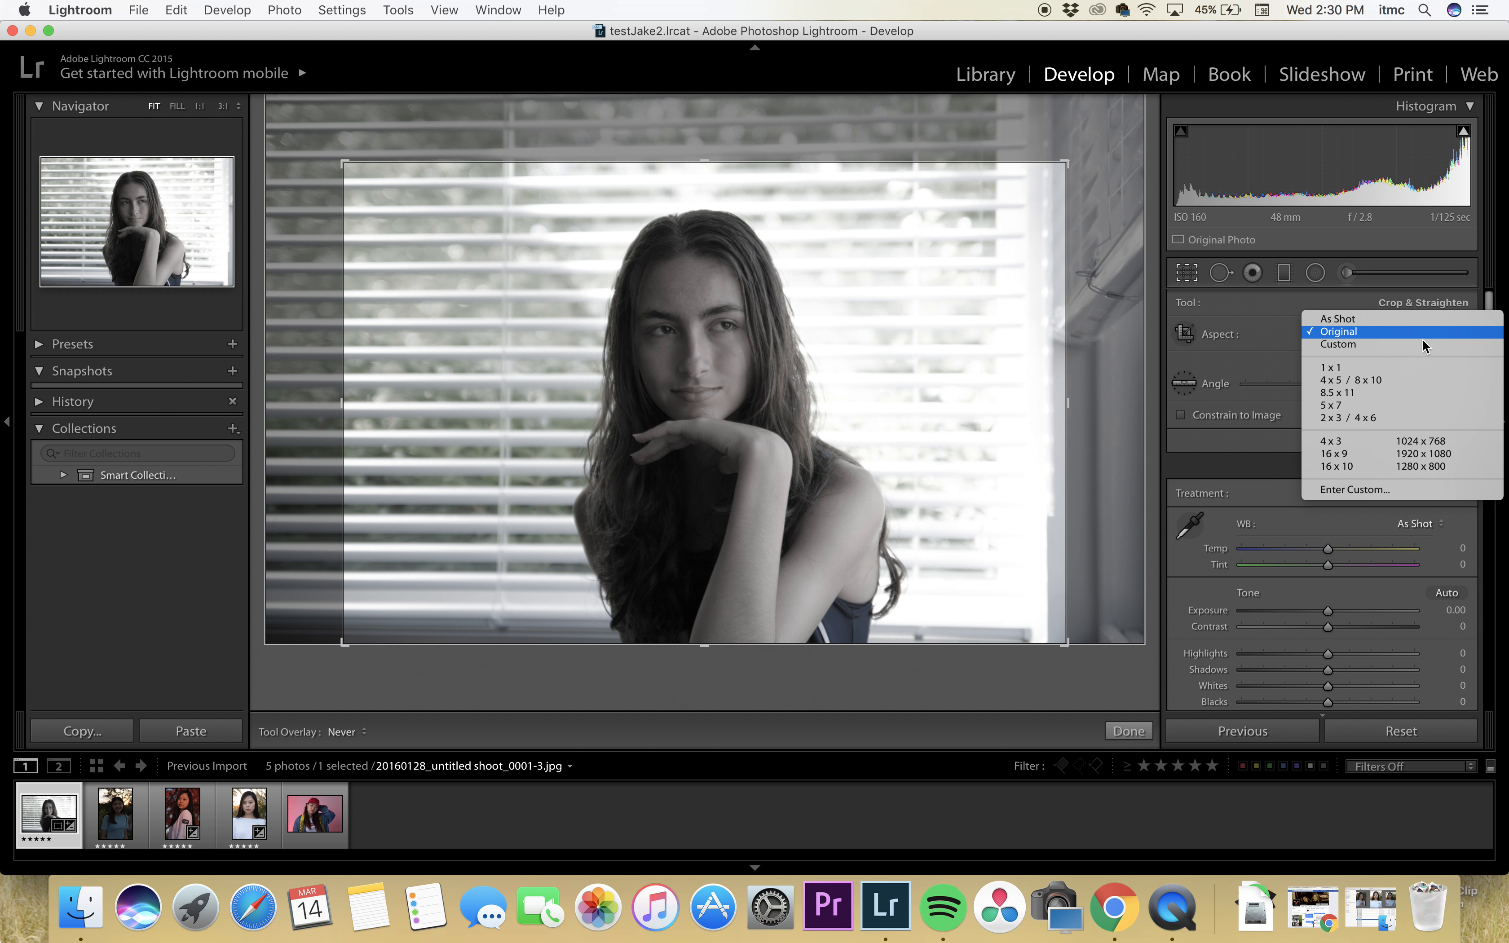
left_click(1408, 367)
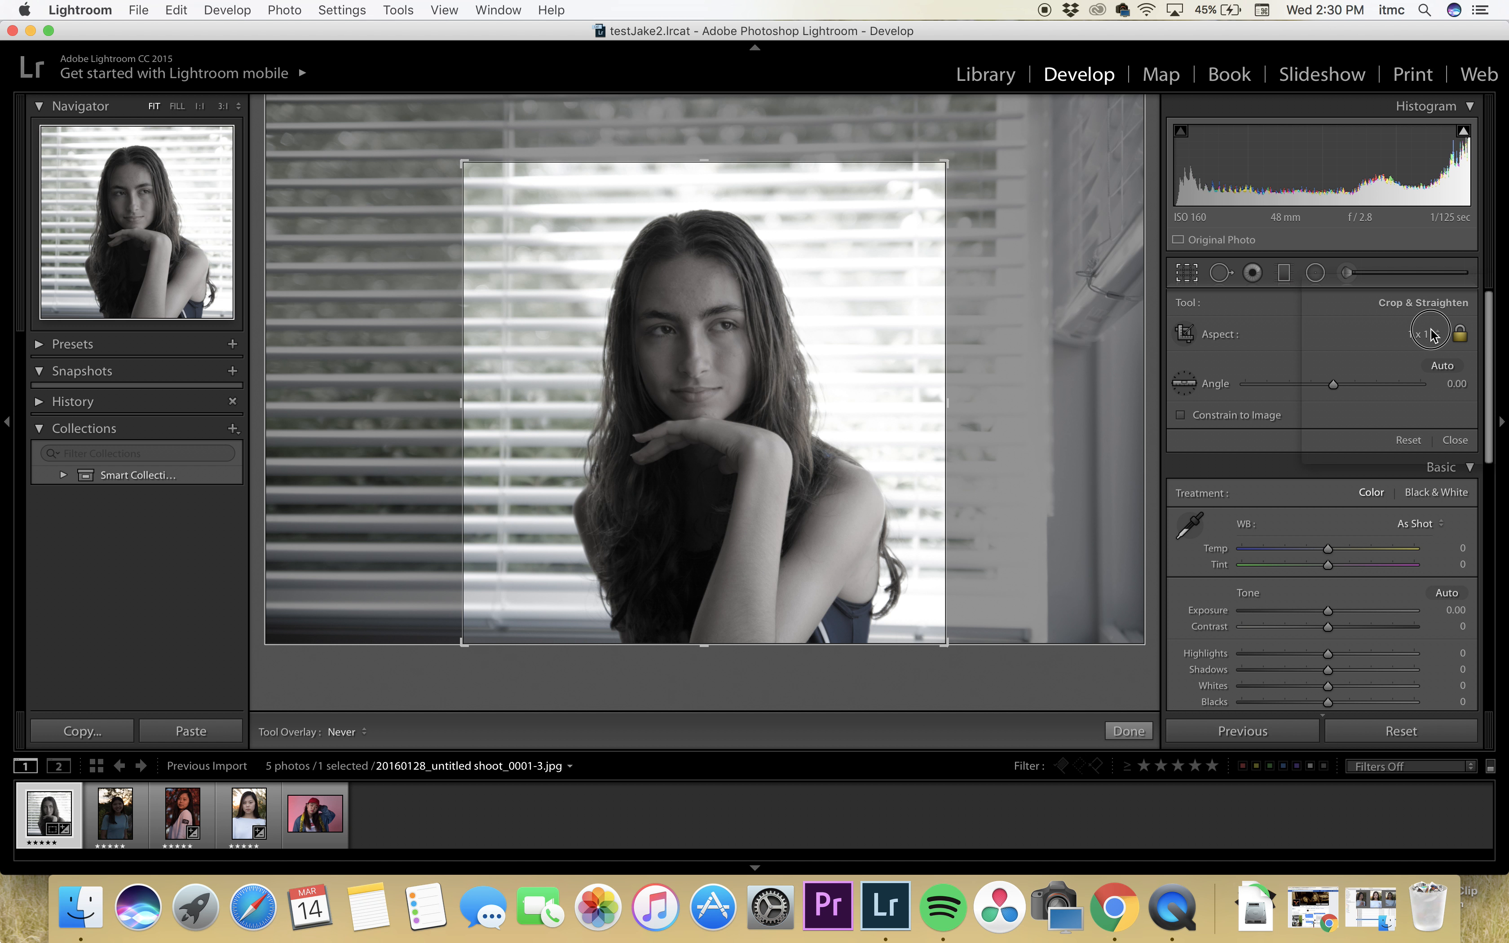
left_click(1418, 341)
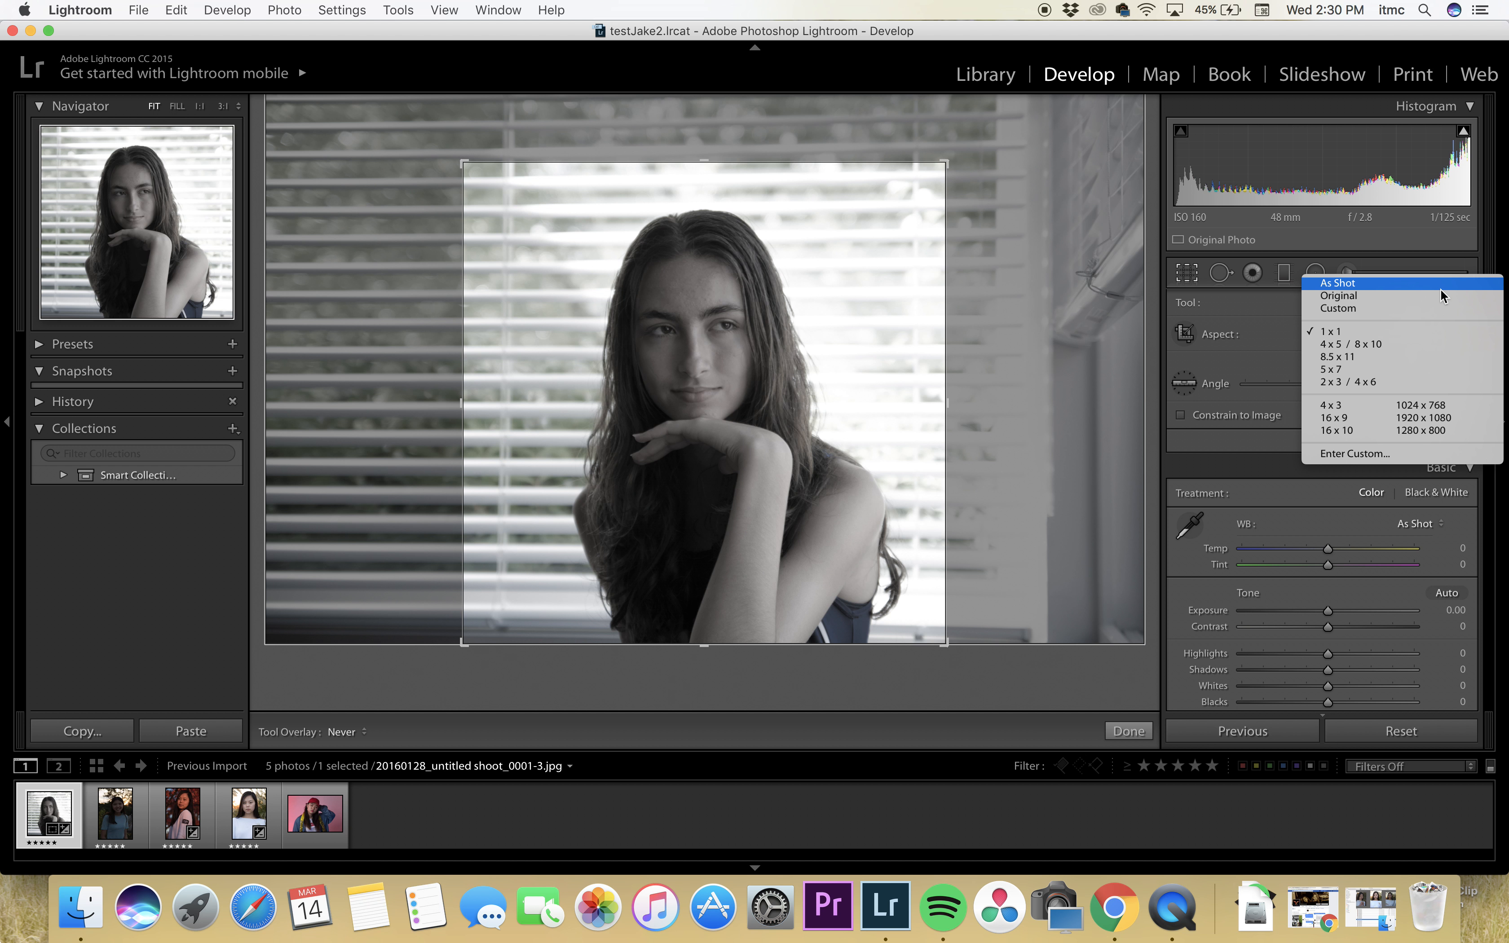
left_click(1439, 302)
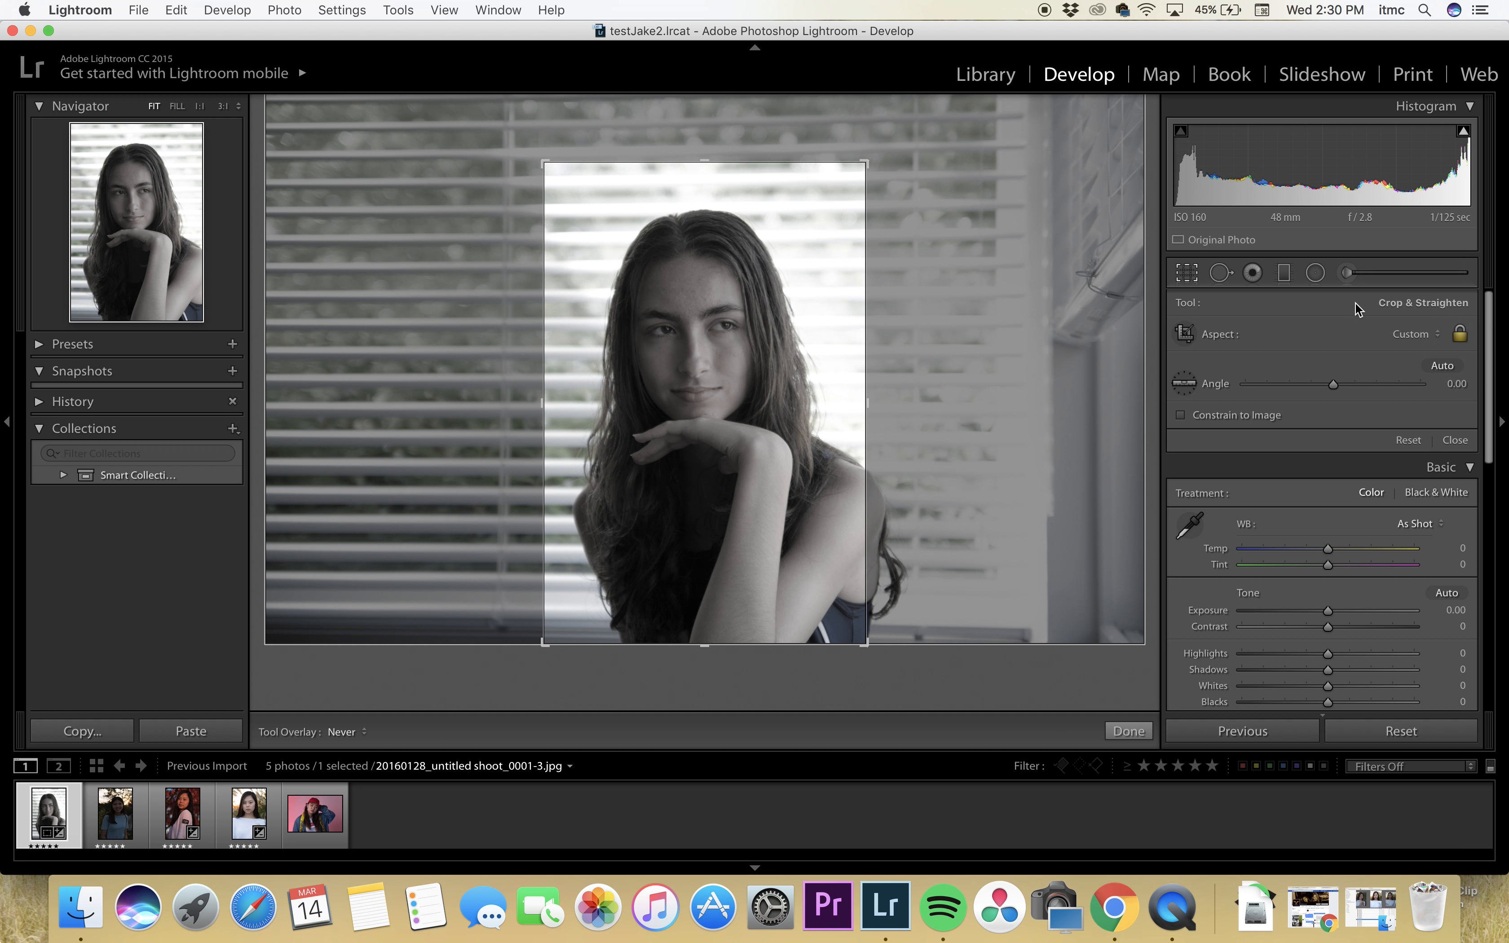
left_click(1411, 334)
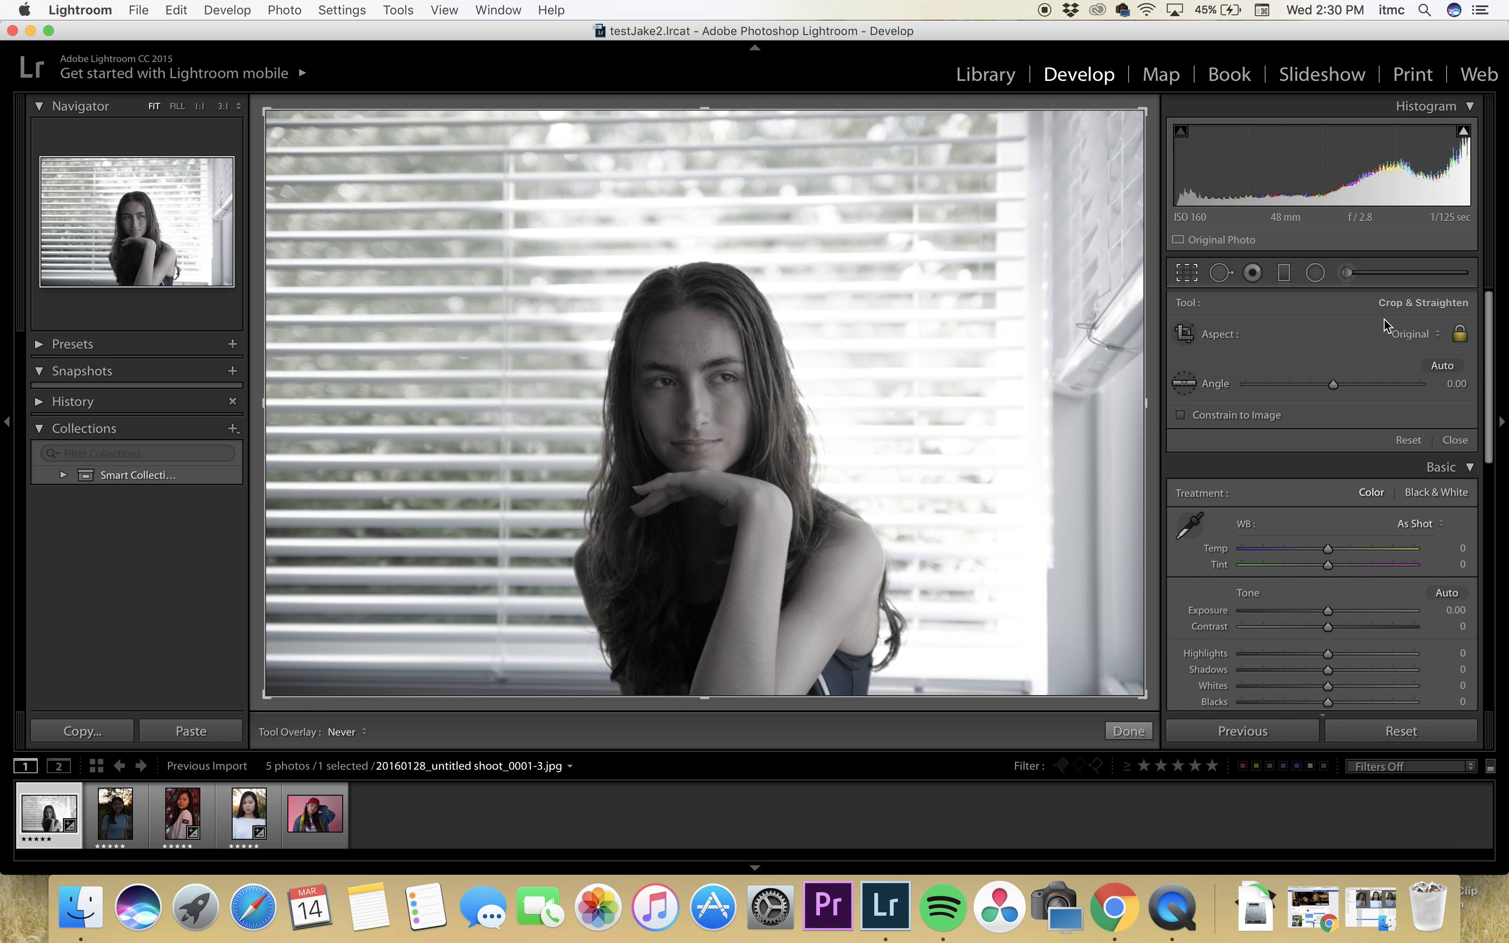
key("Return")
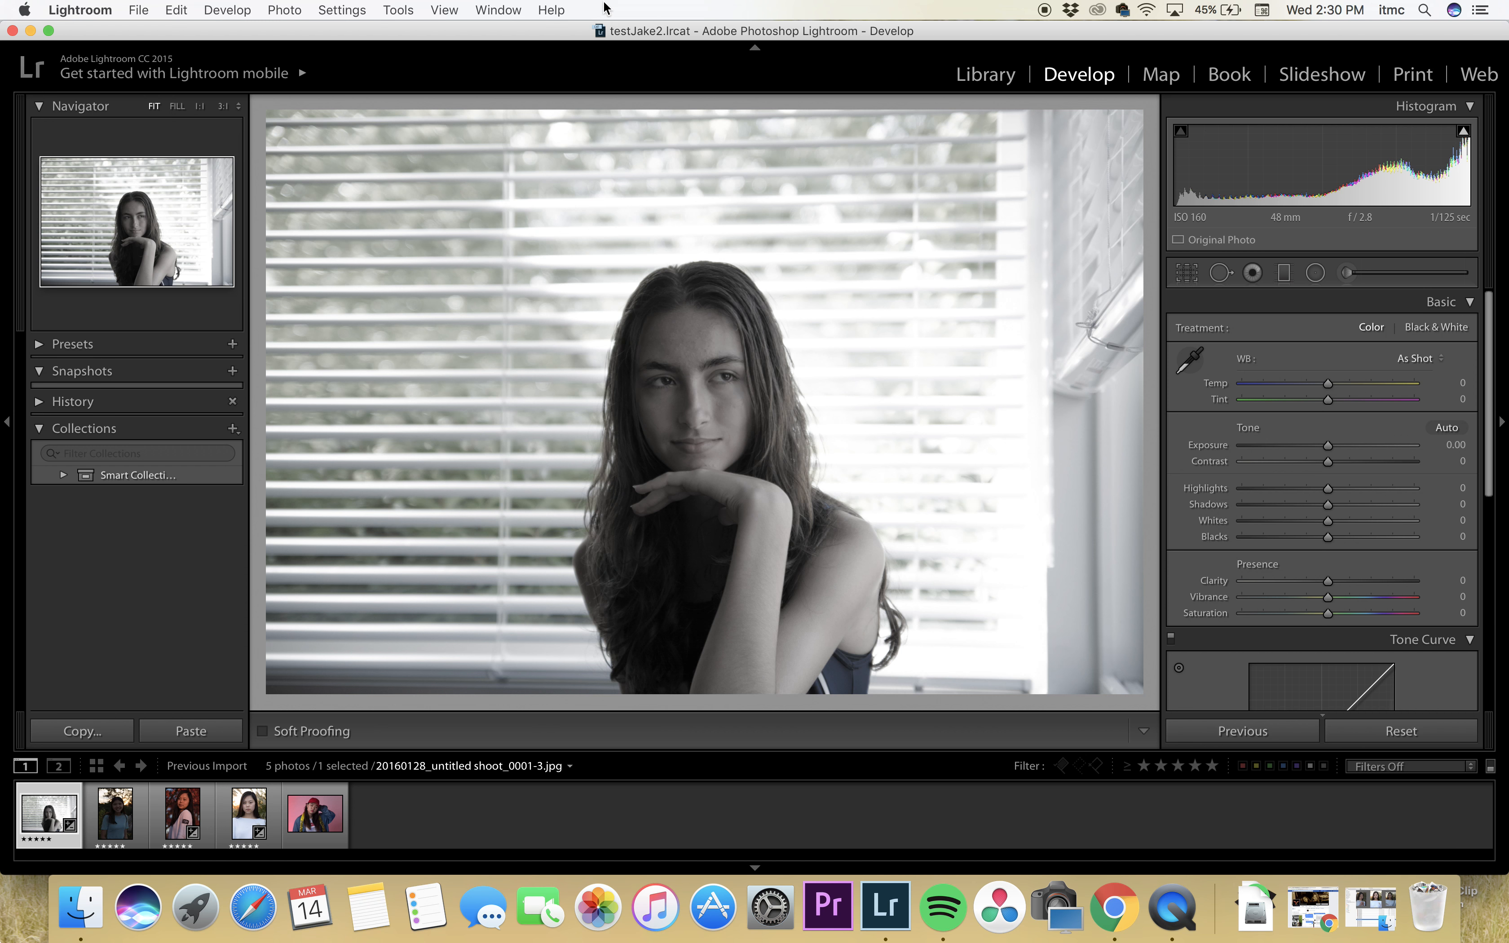
- Rotate the window portrait left (CCW), and rotate it back right (CW)
left_click(388, 11)
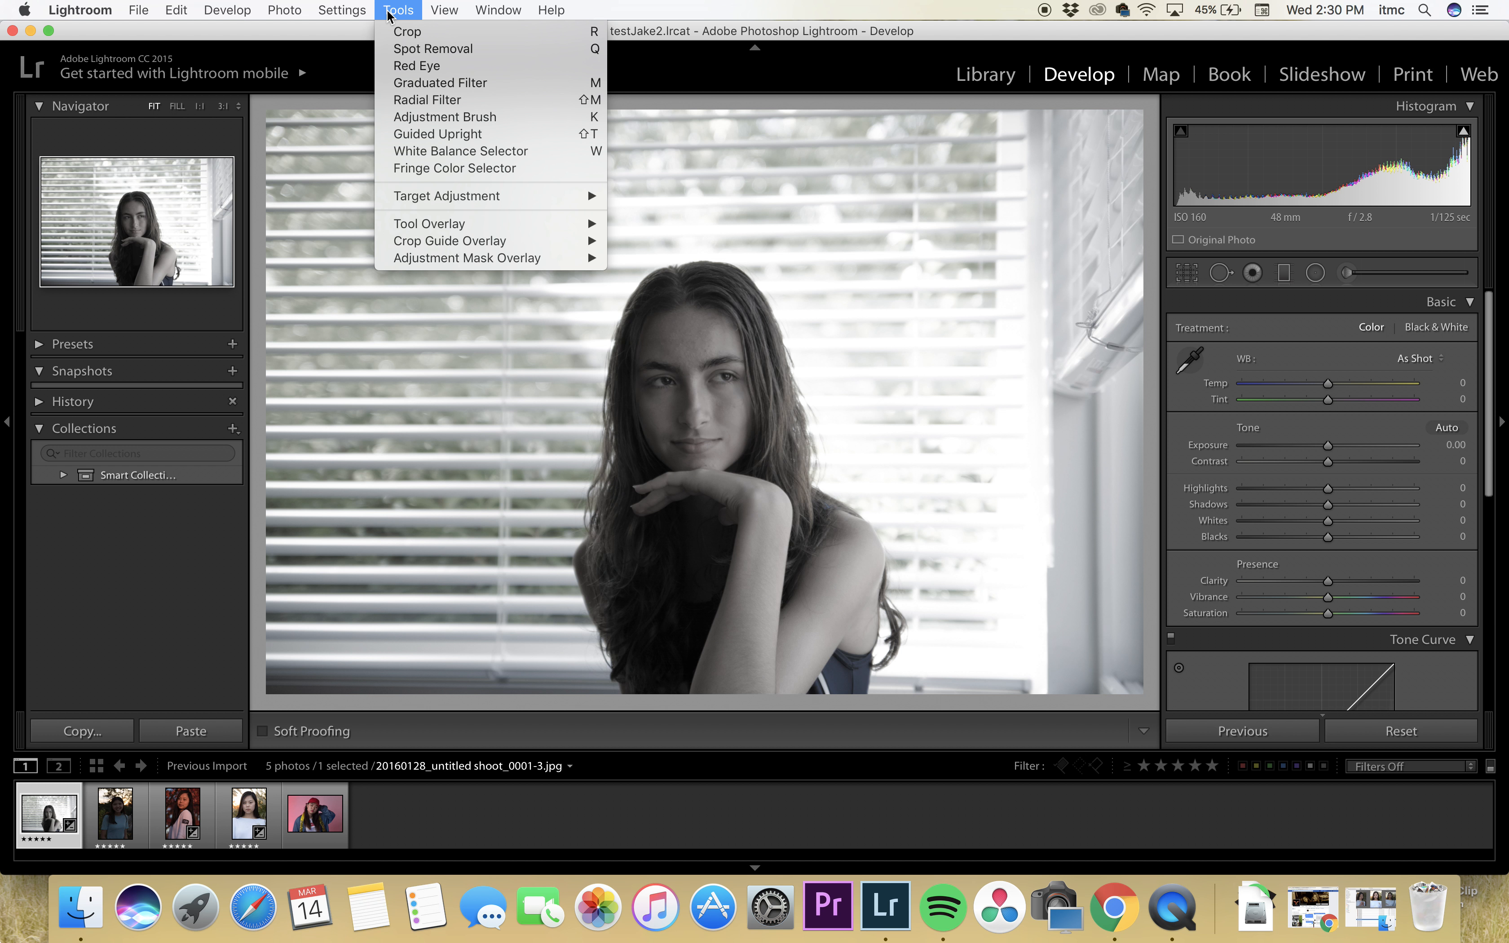
mouse_move(296, 7)
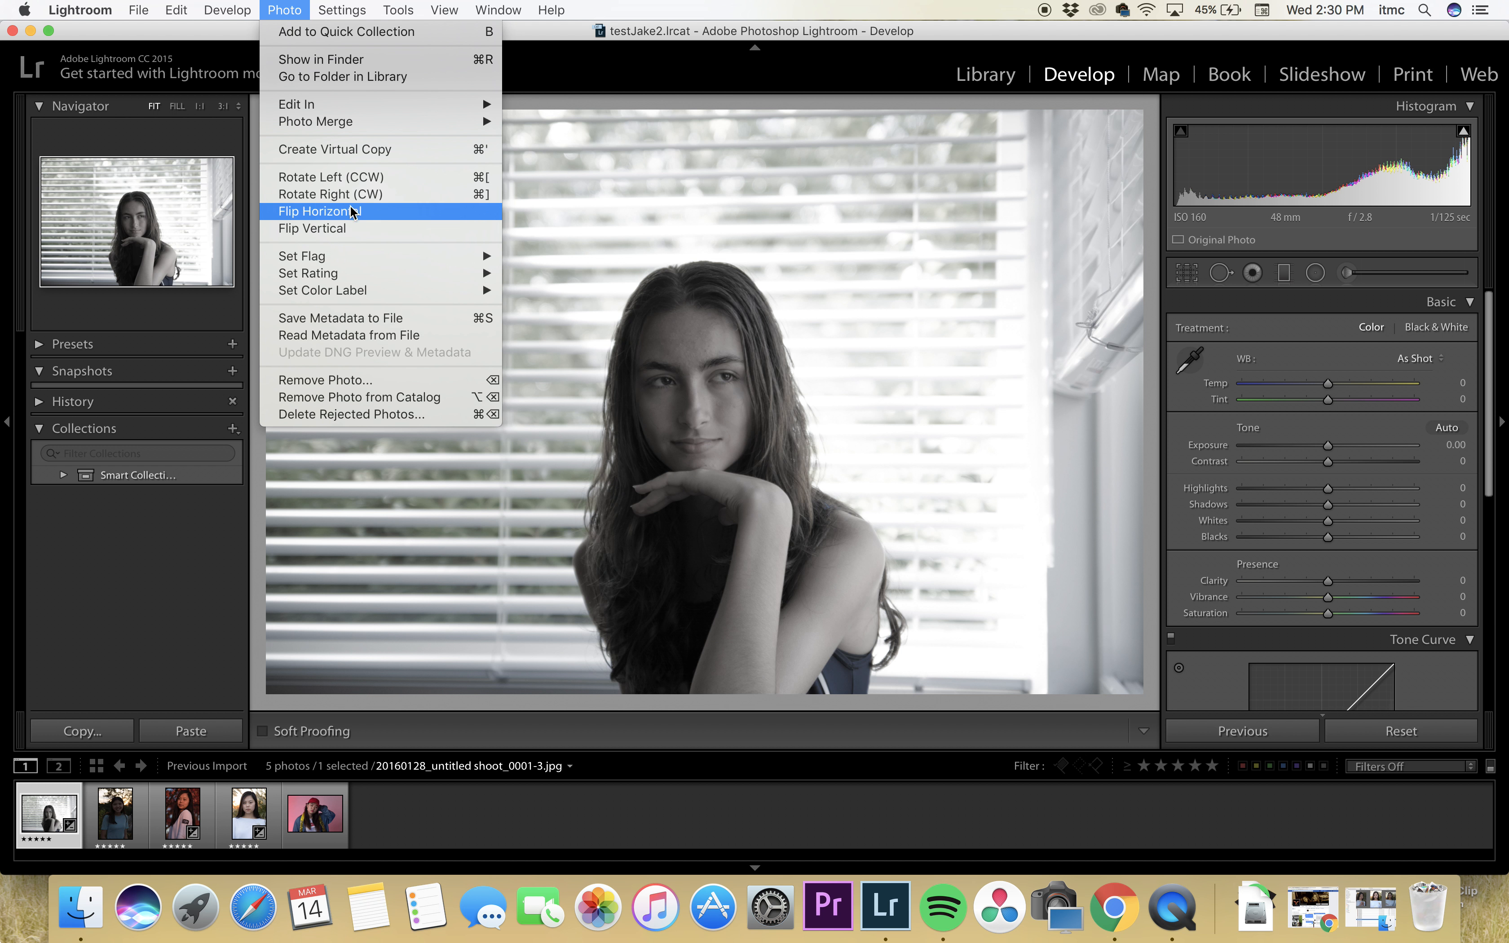
left_click(385, 178)
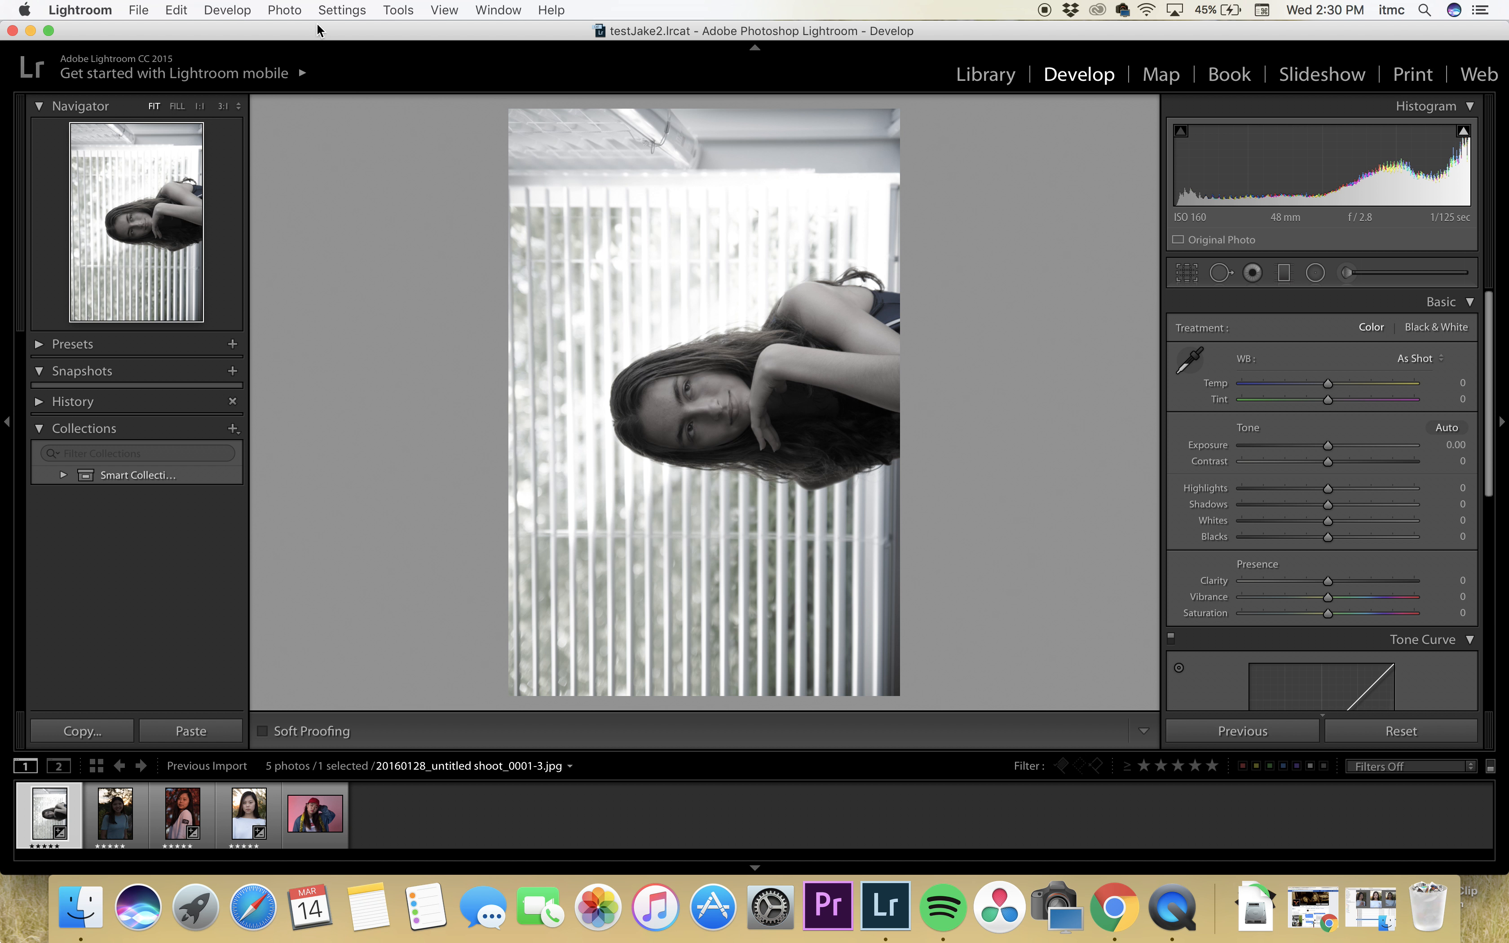
left_click(325, 11)
mouse_move(301, 9)
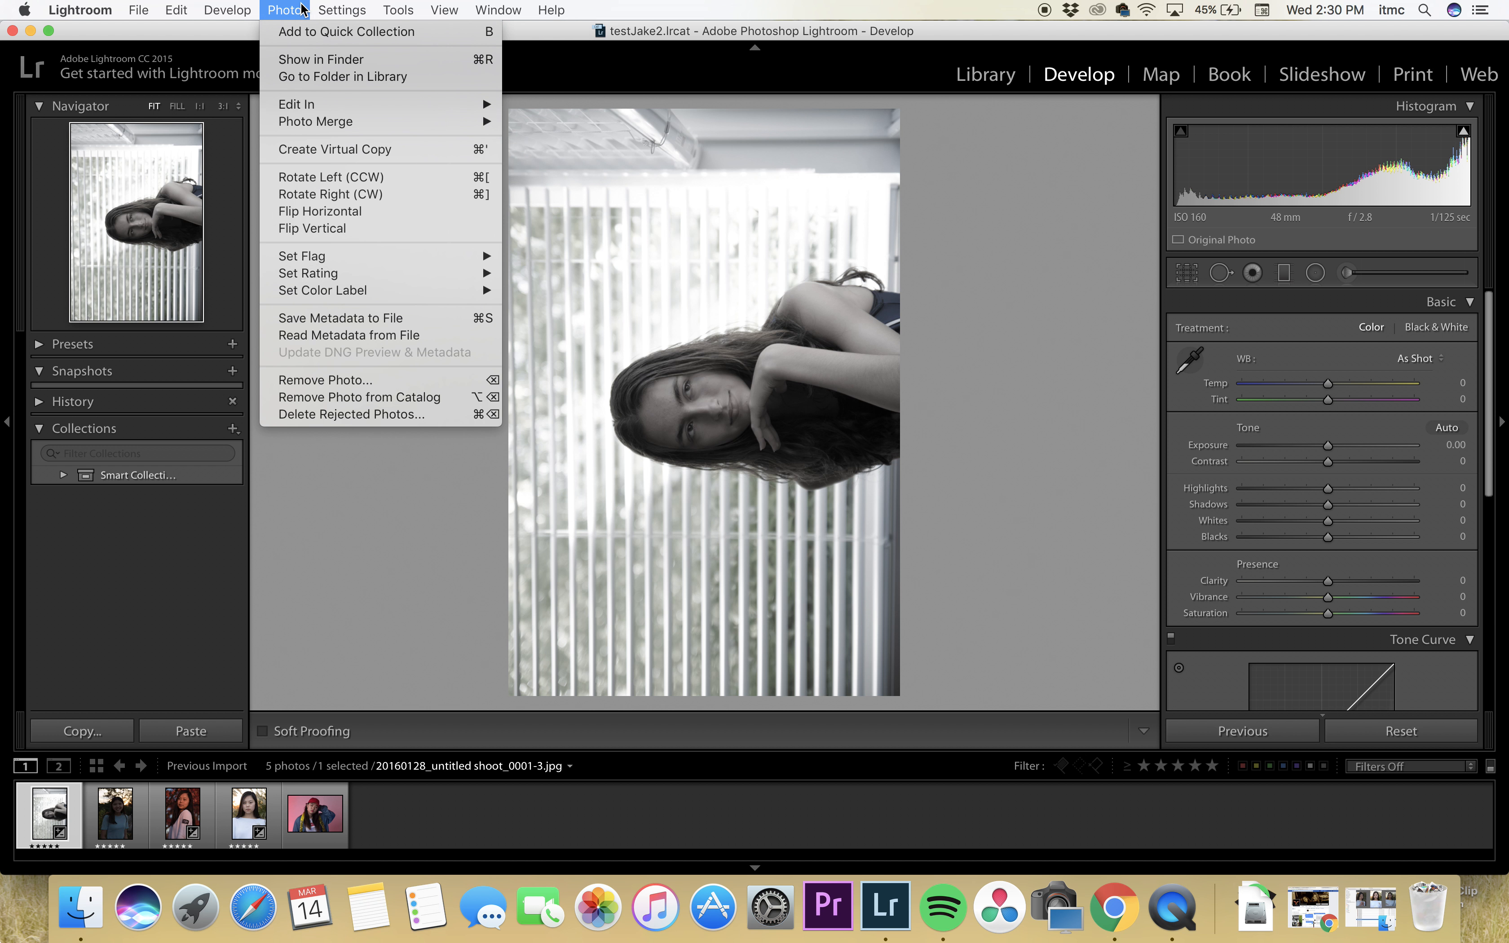
left_click(377, 194)
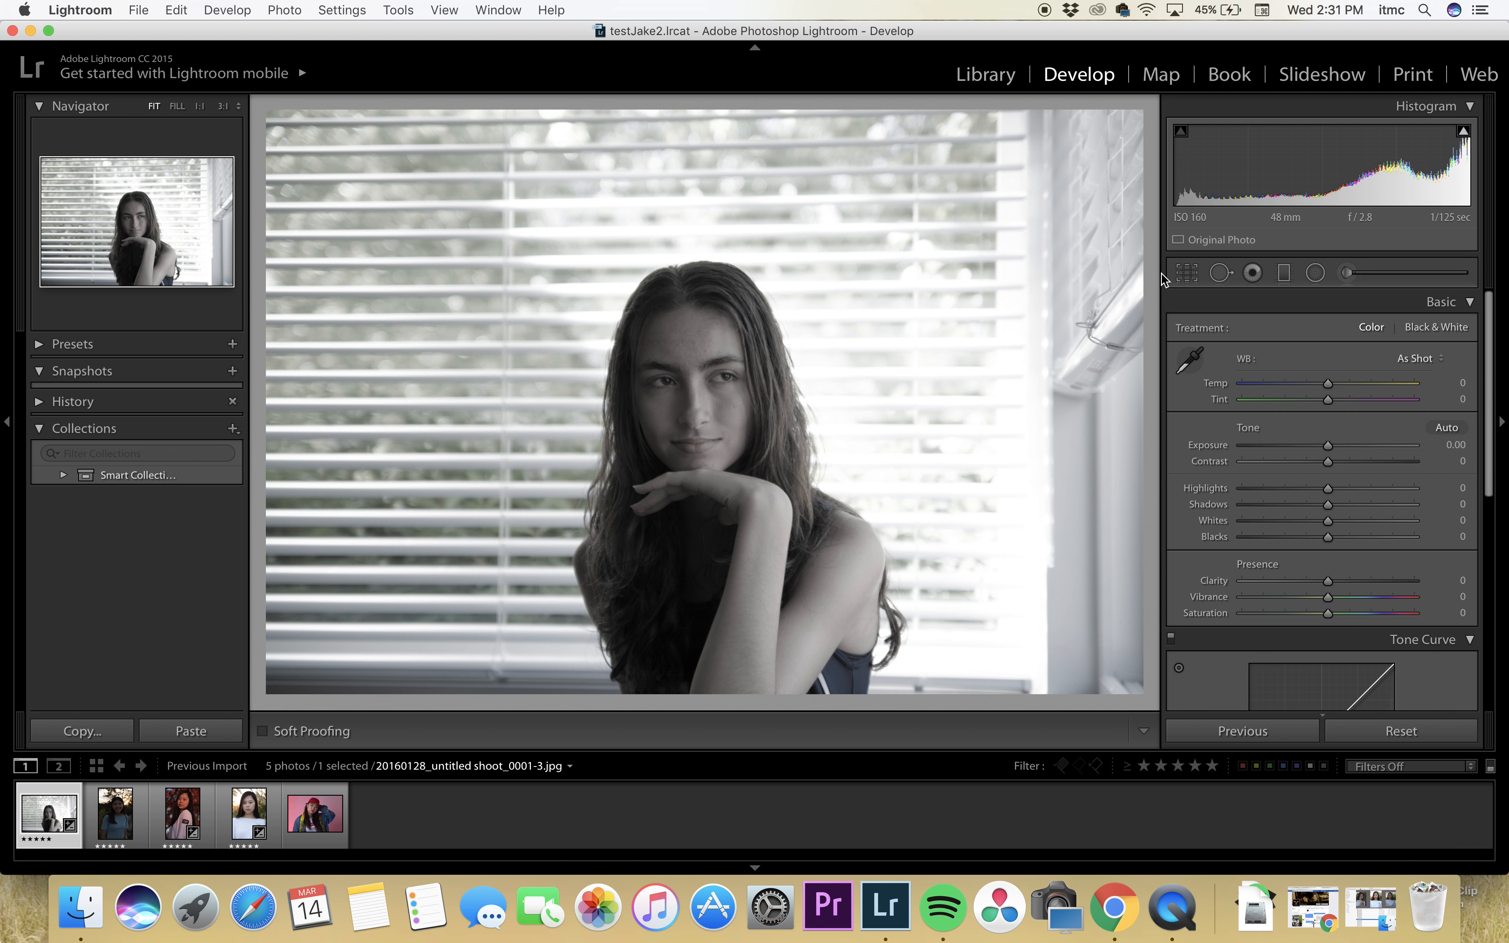
- Select all five photos in the Library and open the export settings for them
left_click(996, 82)
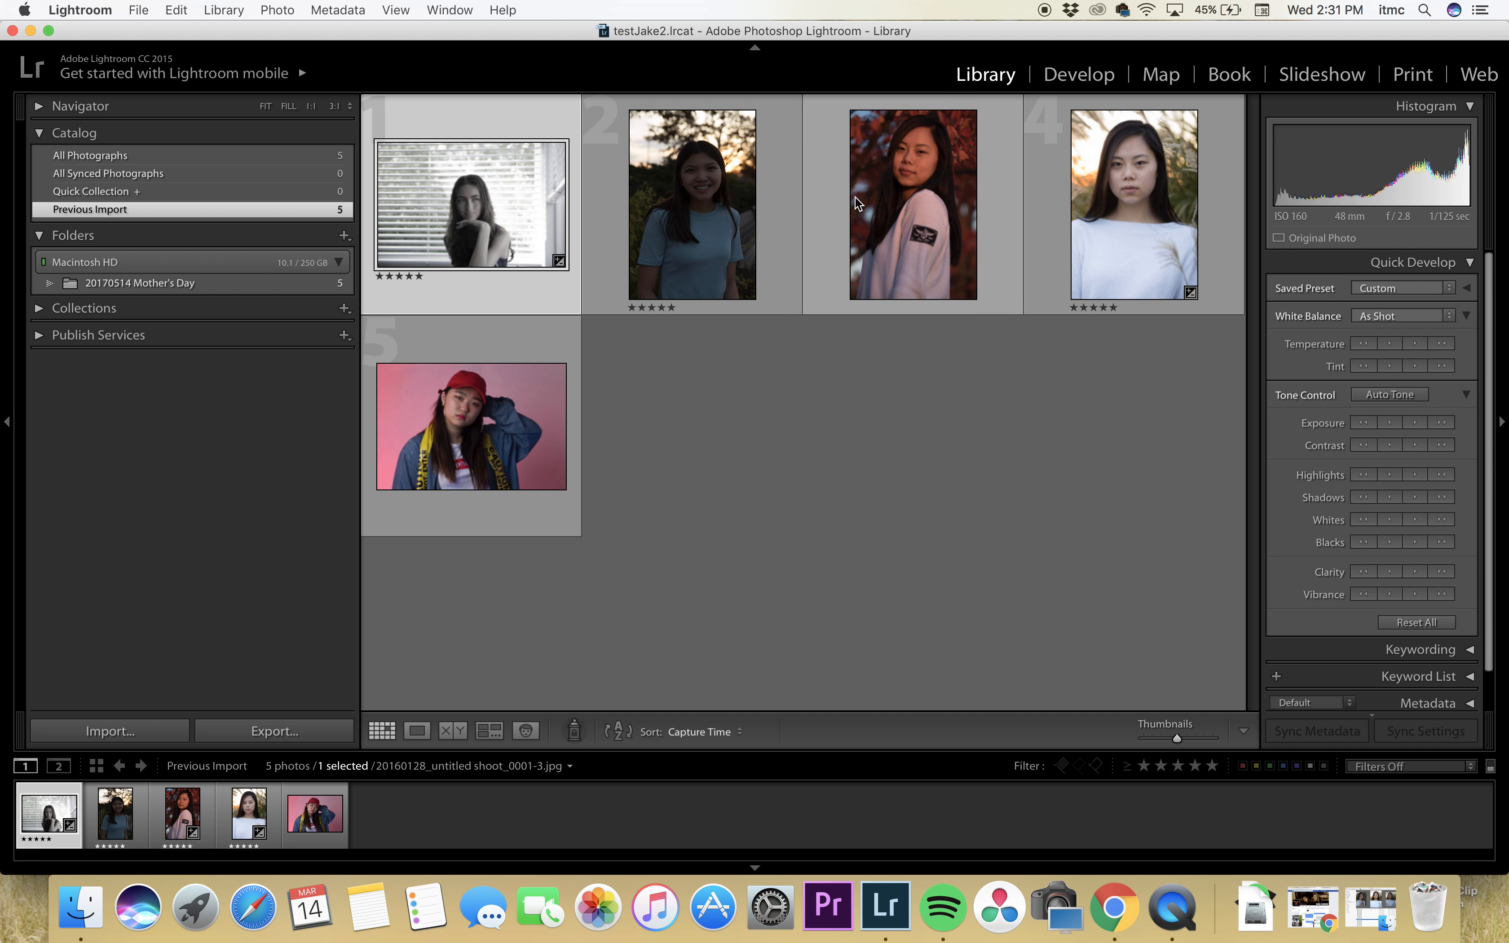
key("super+a")
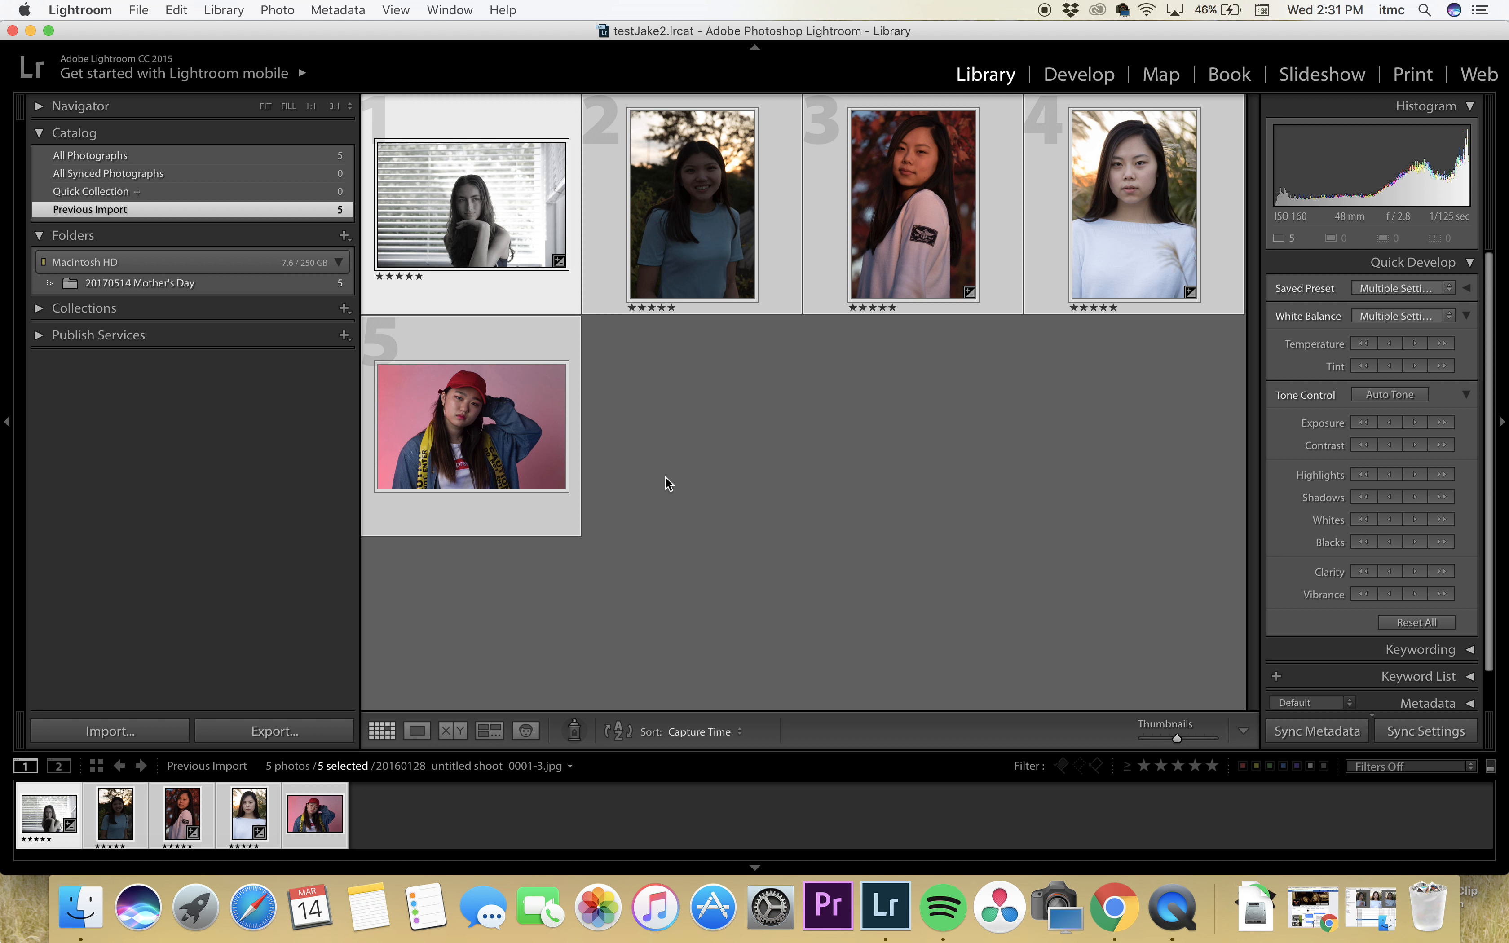
left_click(311, 740)
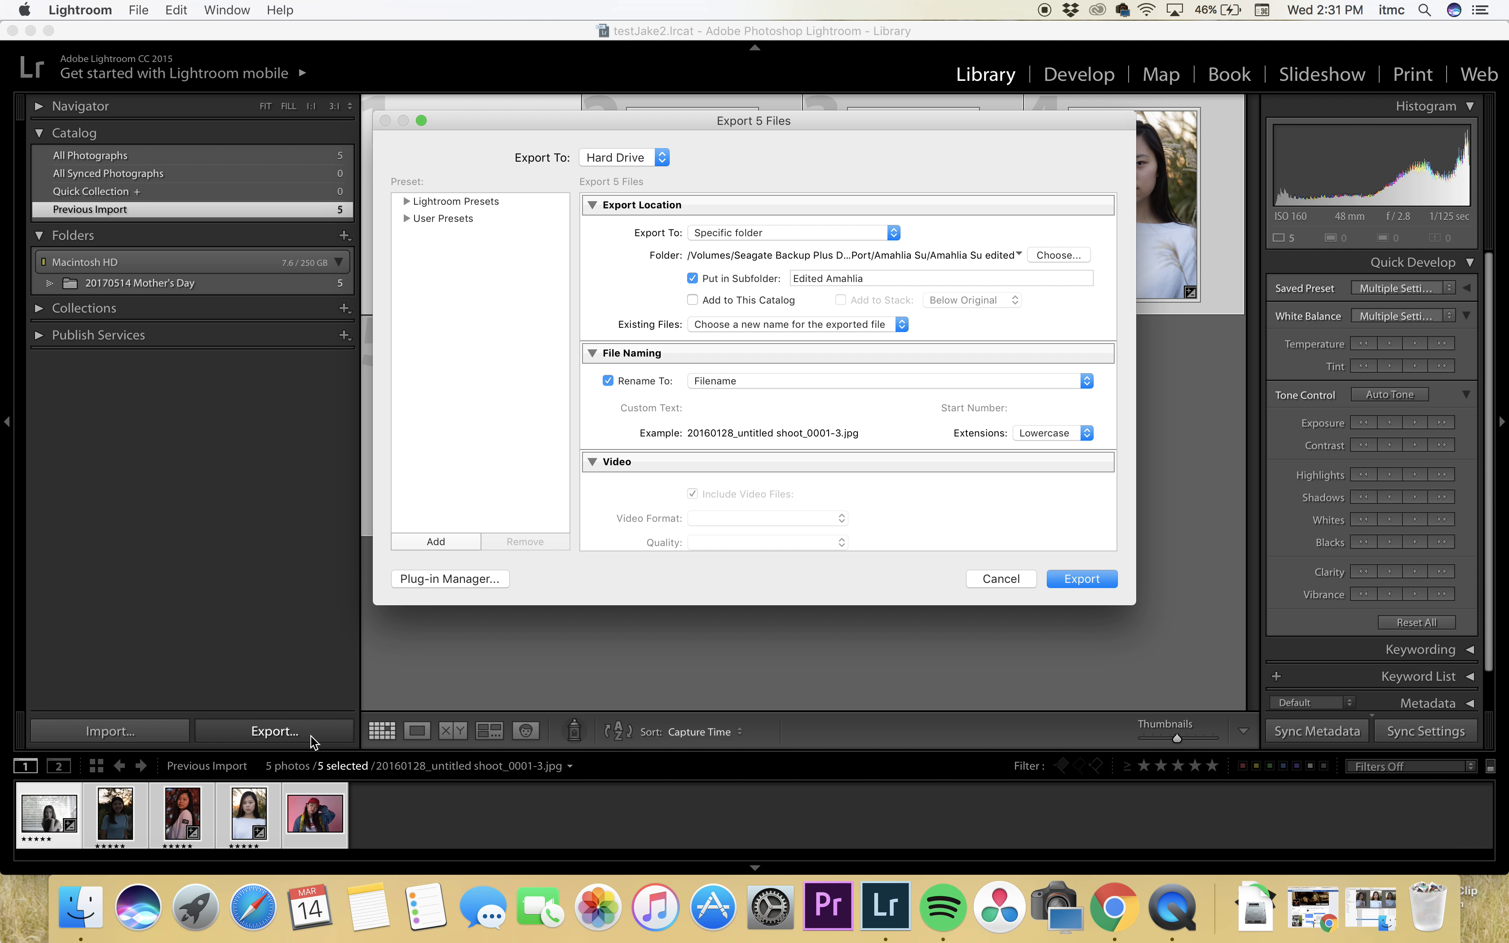
- Set the export location to a specific folder and choose the Desktop as that folder
left_click(844, 237)
left_click(844, 235)
left_click(1058, 261)
left_click(504, 275)
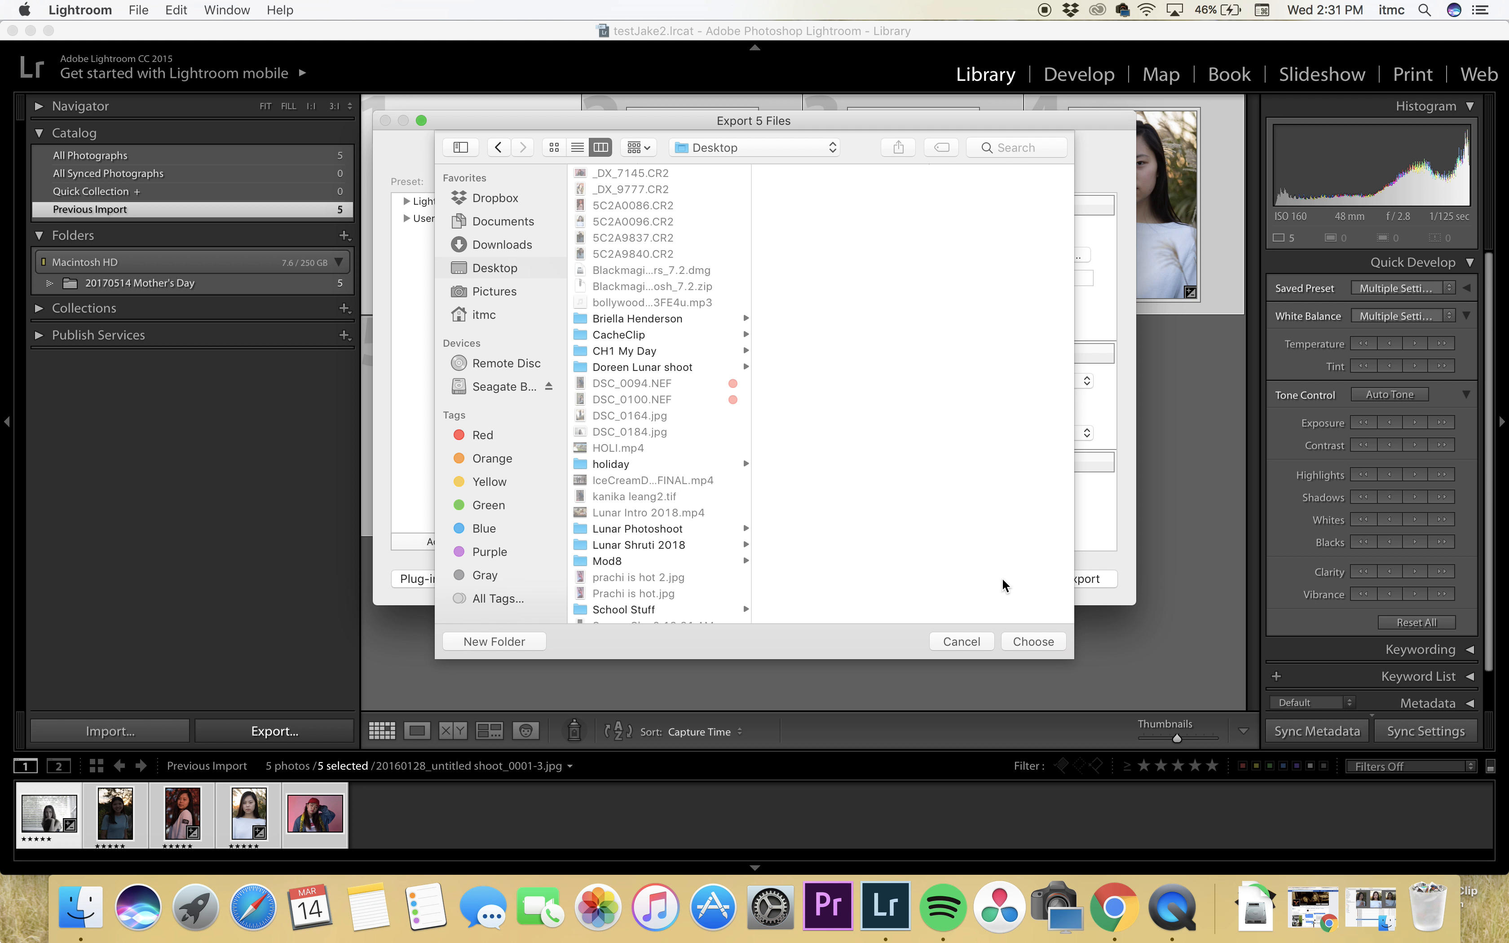
left_click(1033, 642)
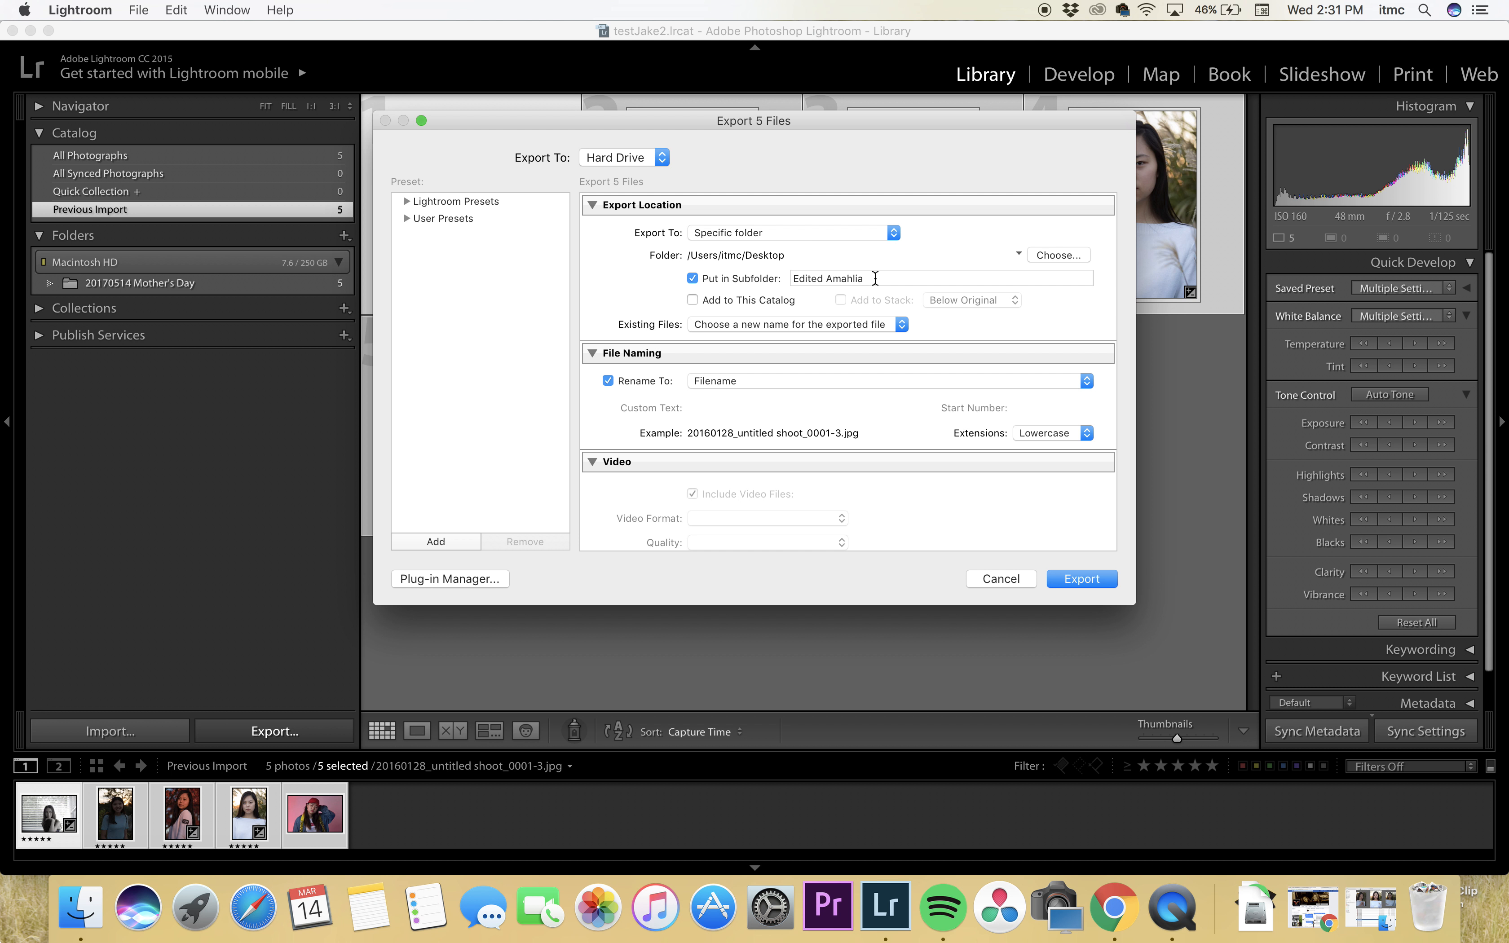
- Name the export subfolder "jakeTest FINAL"
left_click(893, 274)
key("BackSpace")
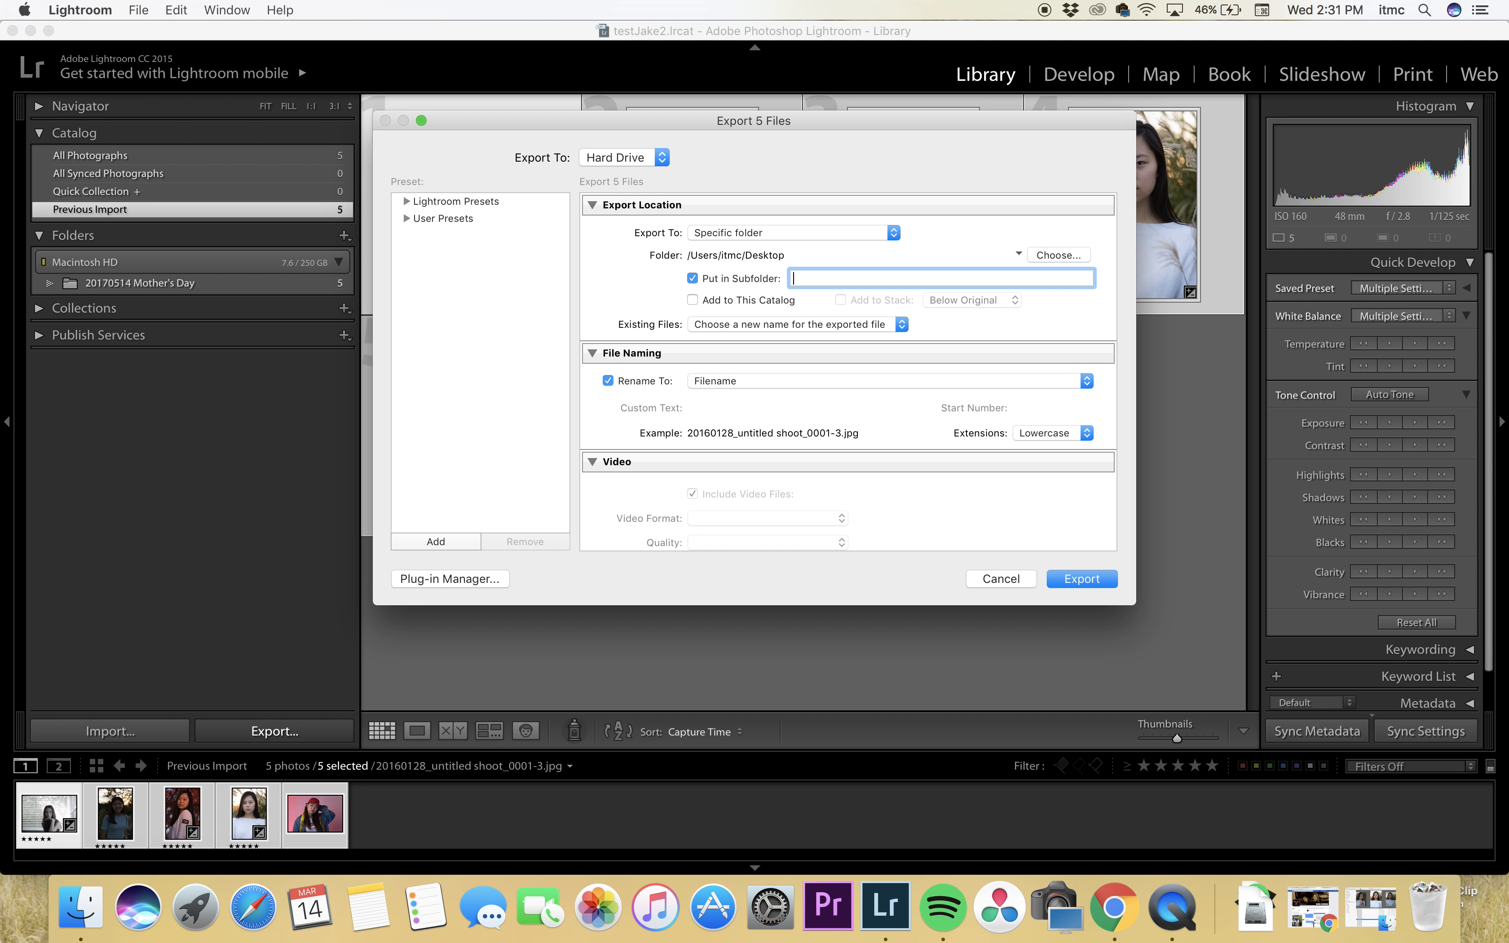
type("jakeTest FINAL")
left_click(1088, 325)
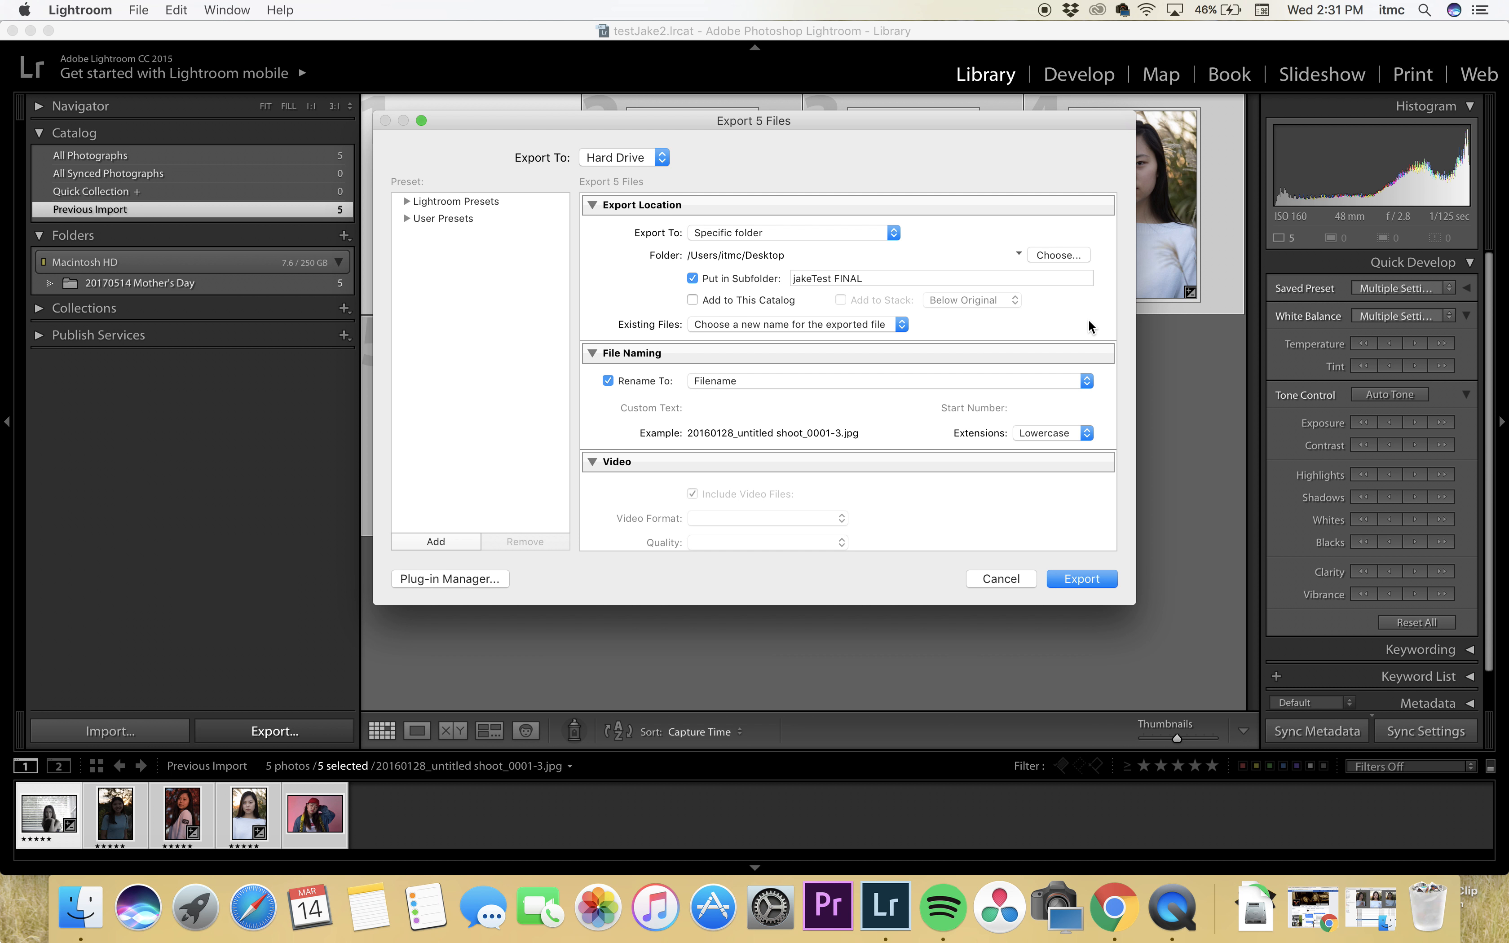
scroll(1088, 316, "down", 5)
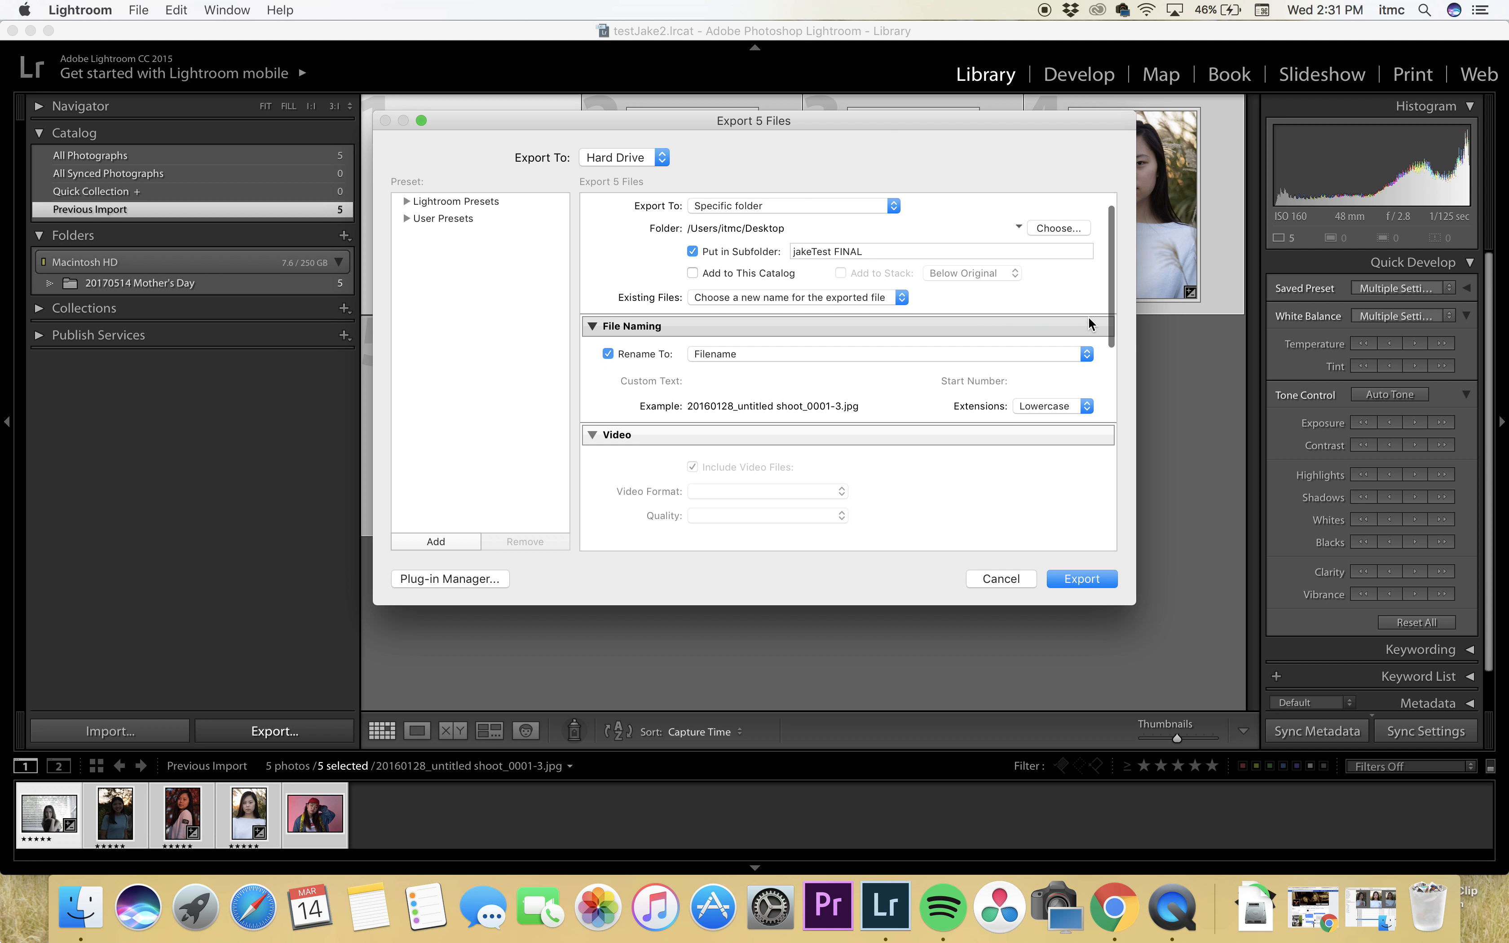